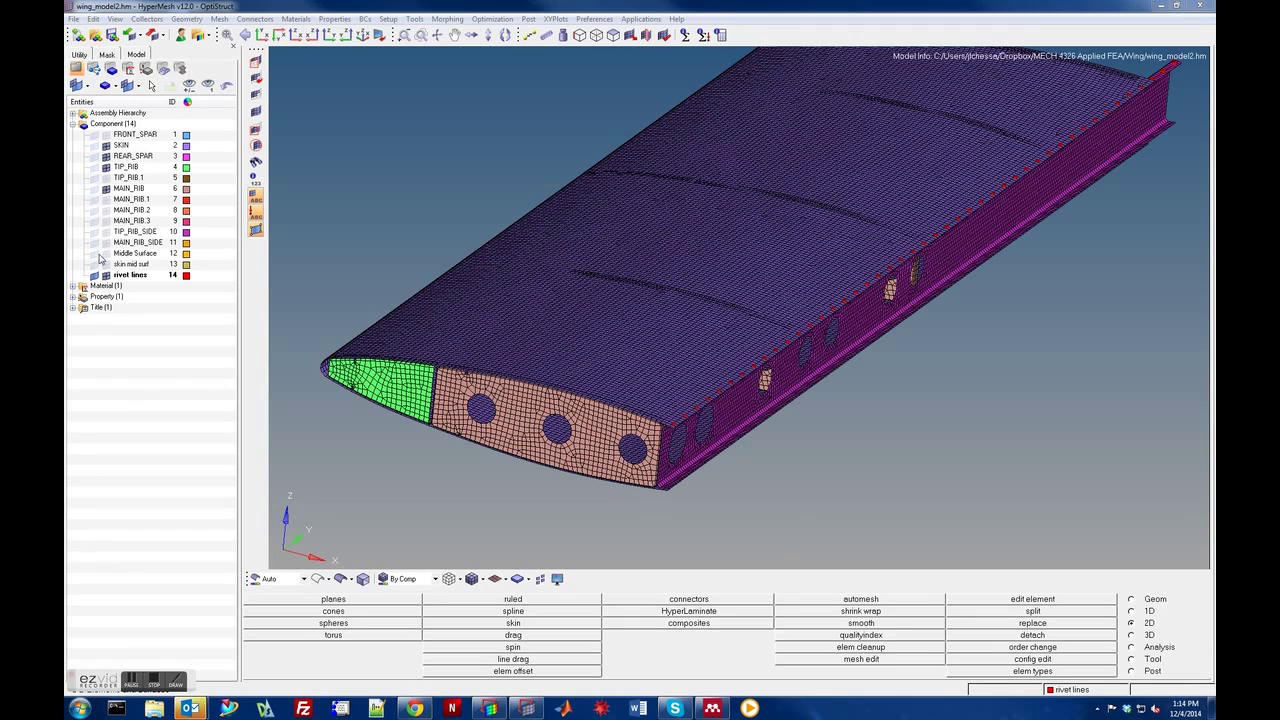
- Check the 2-D elements against the 0.5 Jacobian limit and inspect the failed elements on the front tip rib
left_click(1132, 660)
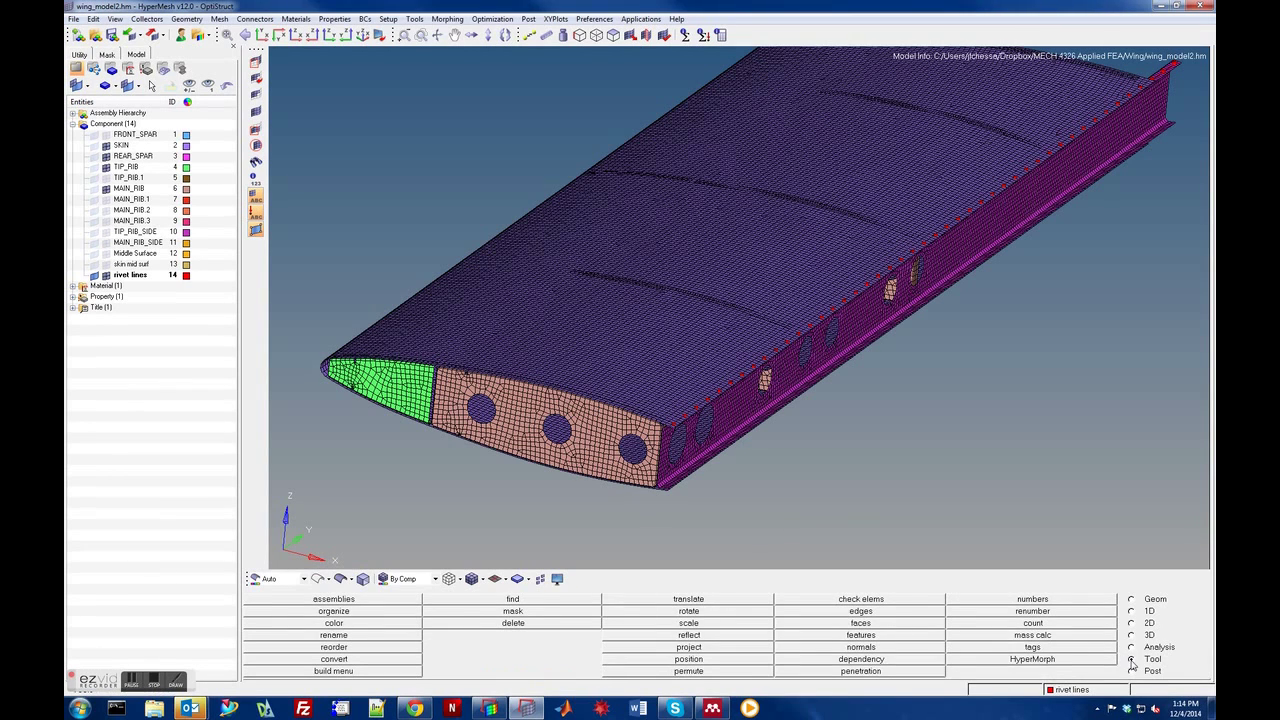
left_click(852, 602)
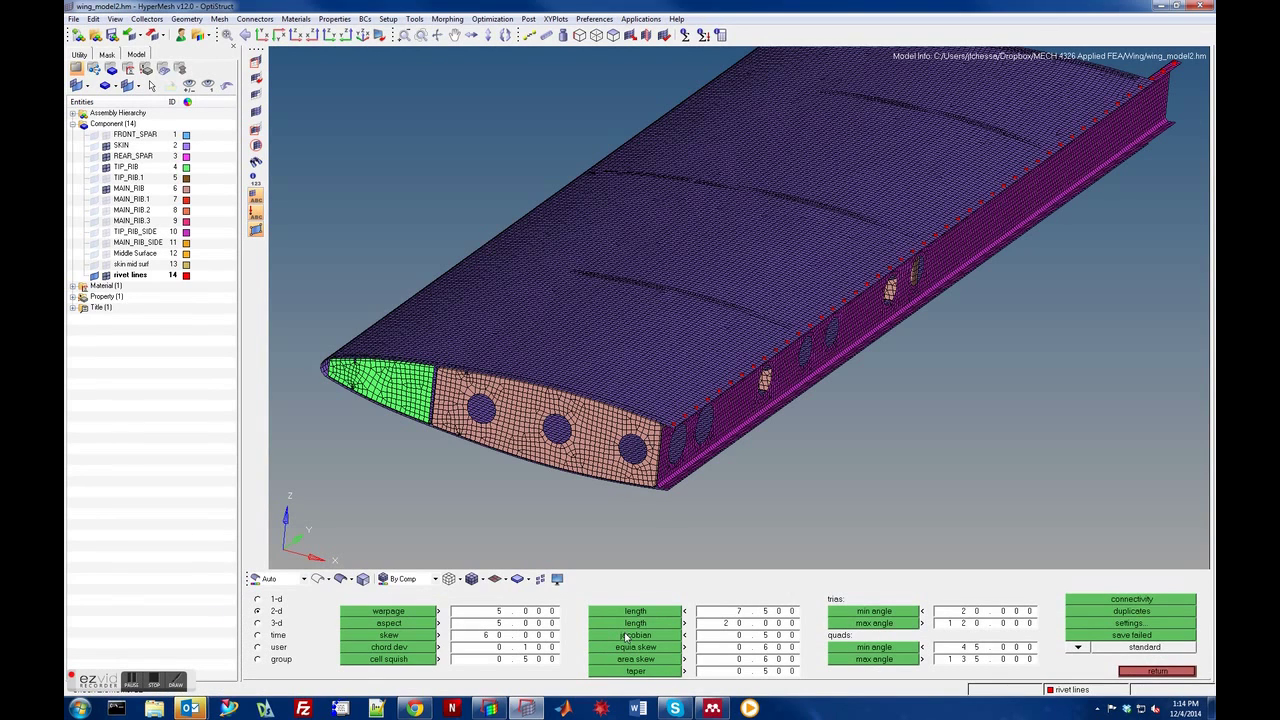
left_click(664, 637)
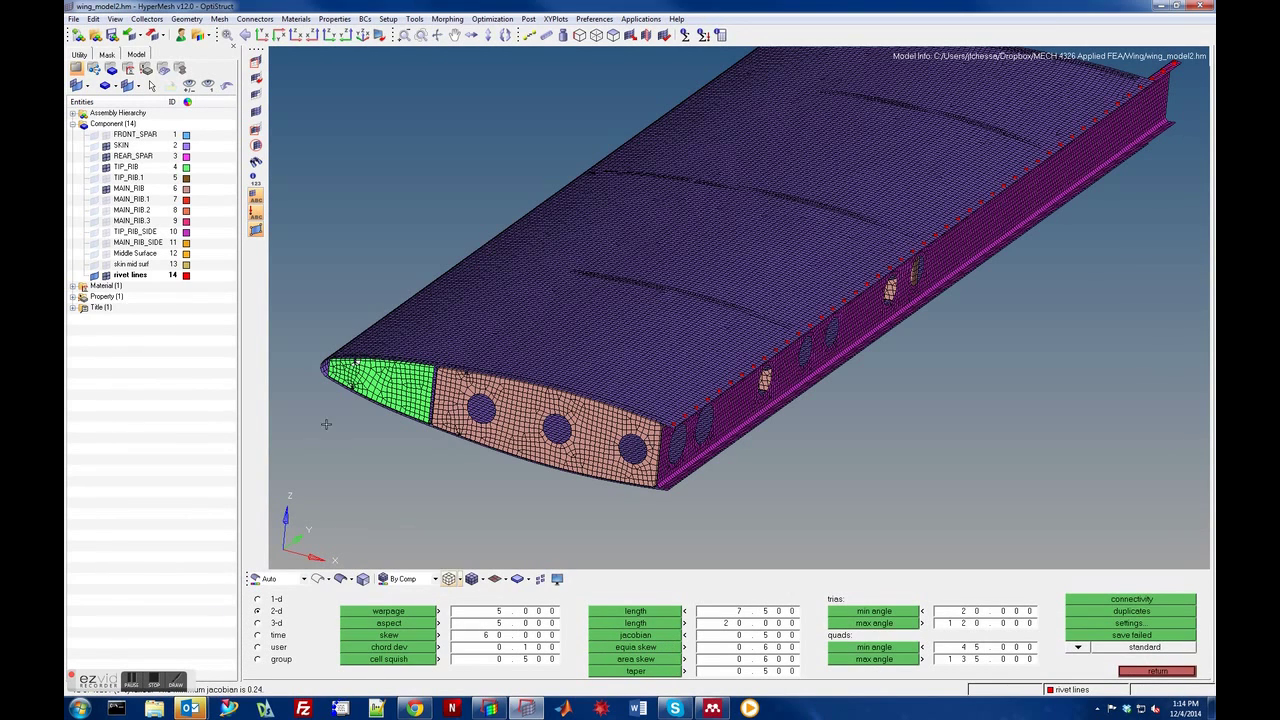
scroll(348, 395, "up", 8)
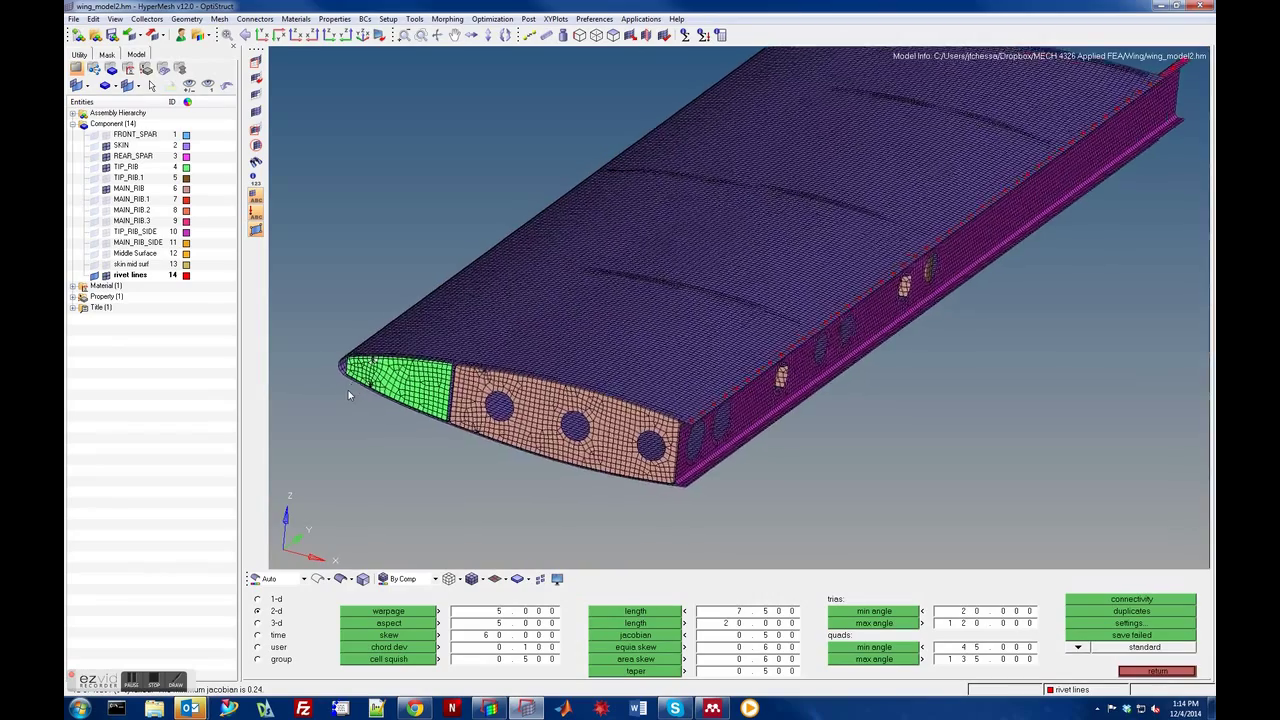
scroll(348, 395, "up", 3)
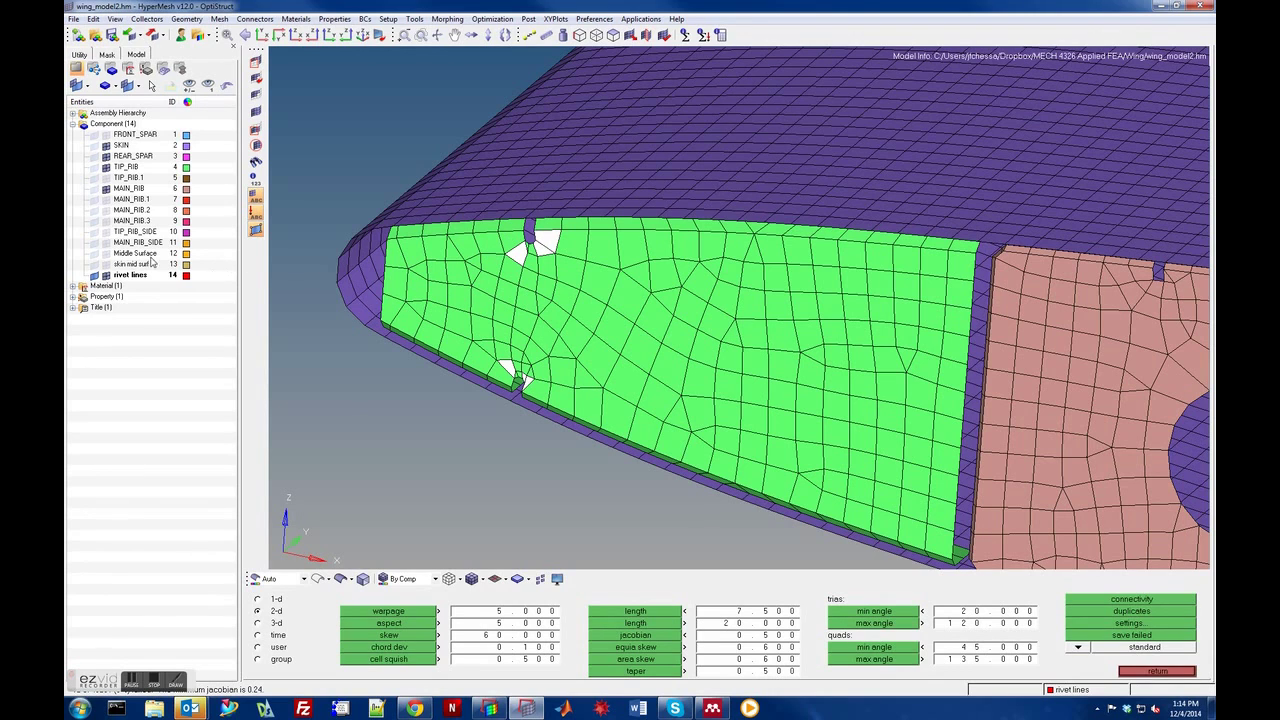
- Hide the SKIN component's elements and examine the failed elements around the tip rib's notches
left_click(106, 146)
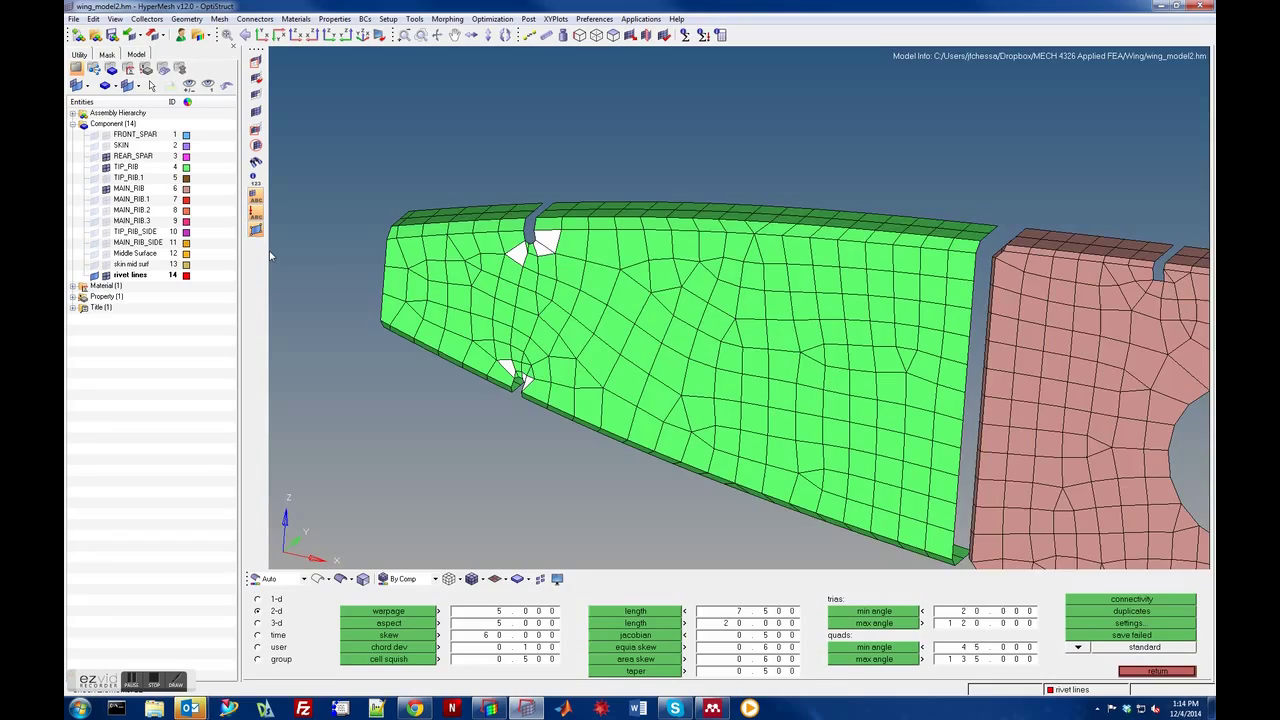
scroll(269, 256, "down", 6)
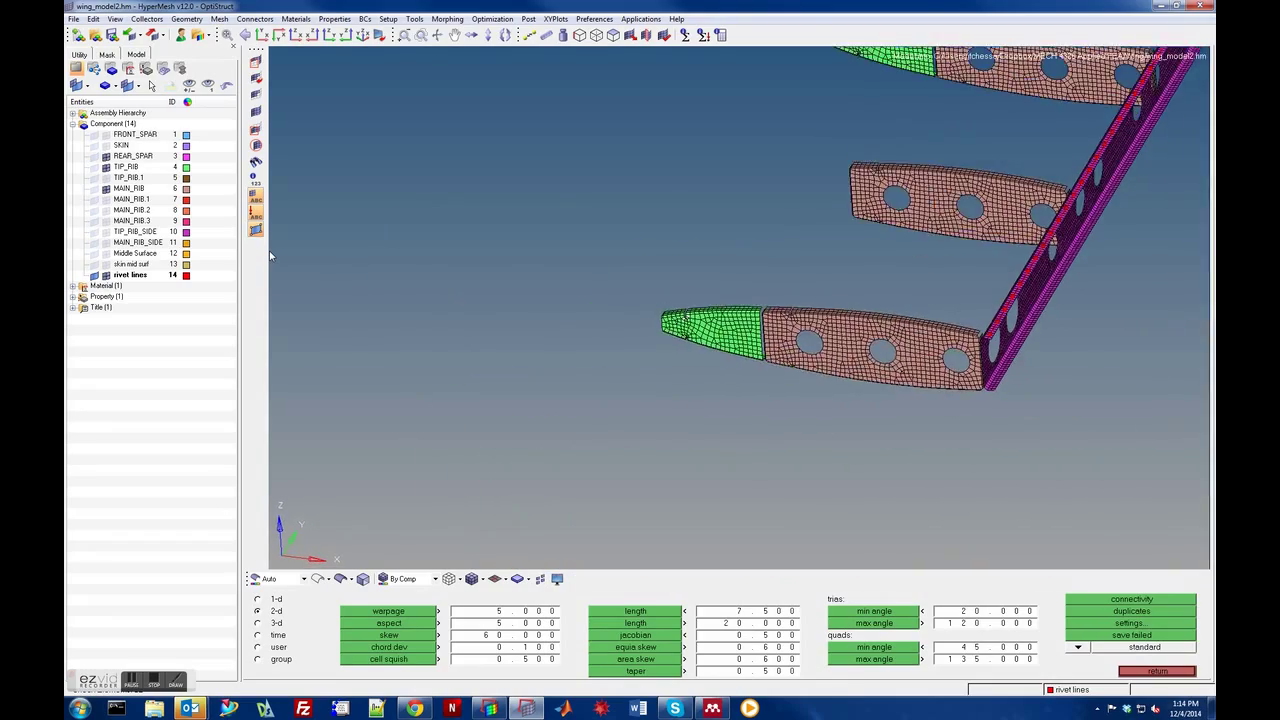
key("Down")
scroll(269, 256, "up", 8)
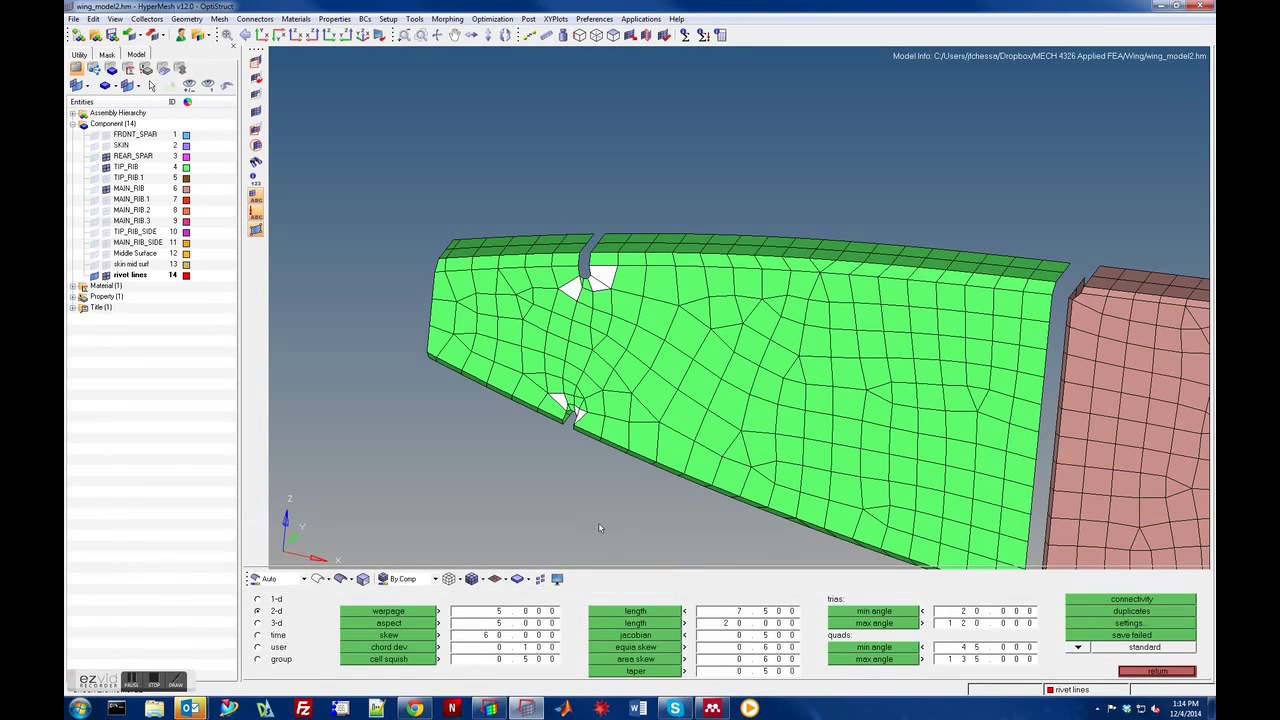
- Save the elements that failed the Jacobian check and close the element check
key("F2")
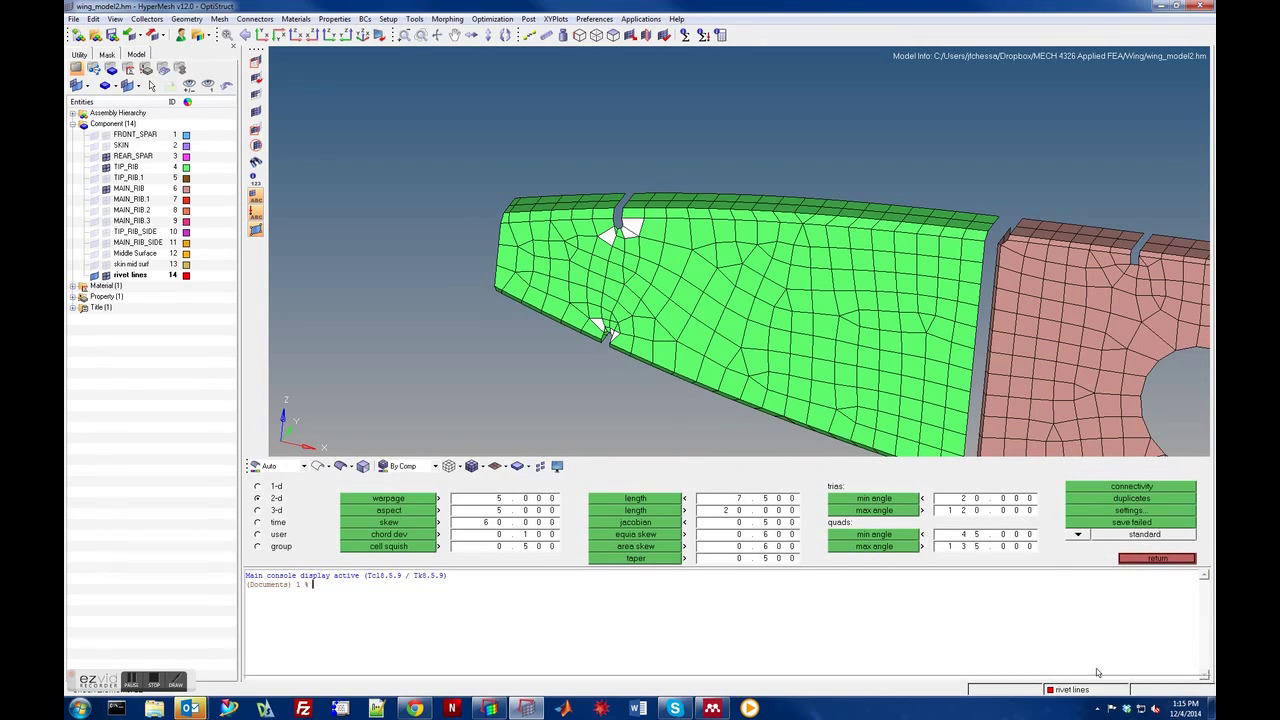
key("F2")
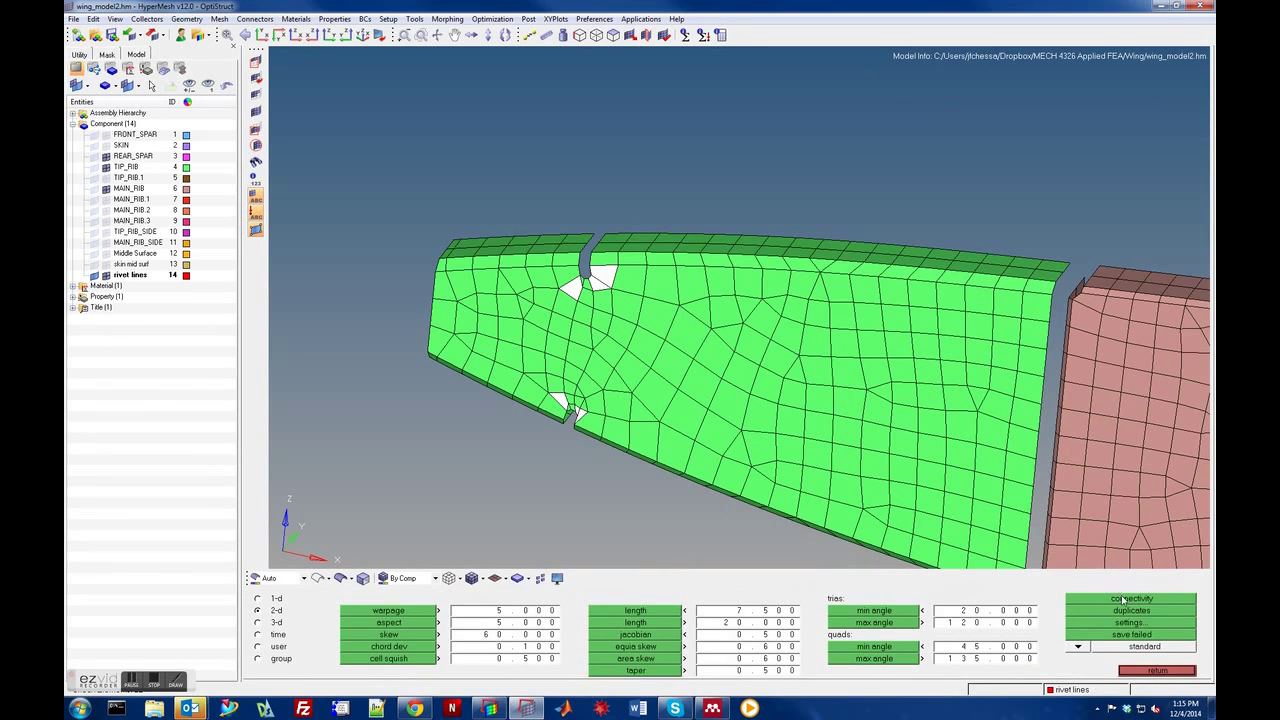
left_click(1110, 636)
left_click(1150, 672)
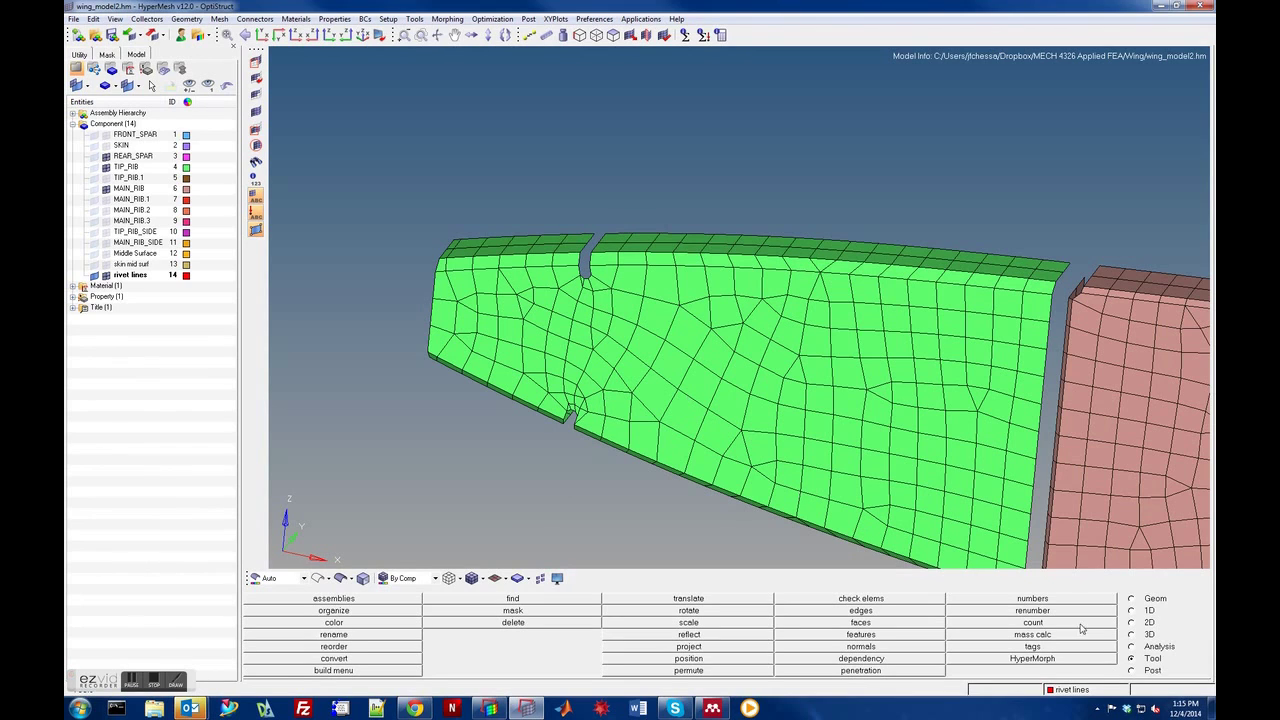
- Hide the MAIN_RIB elements and delete all mesh elements of the outermost tip rib, selecting them by window
left_click(1140, 648)
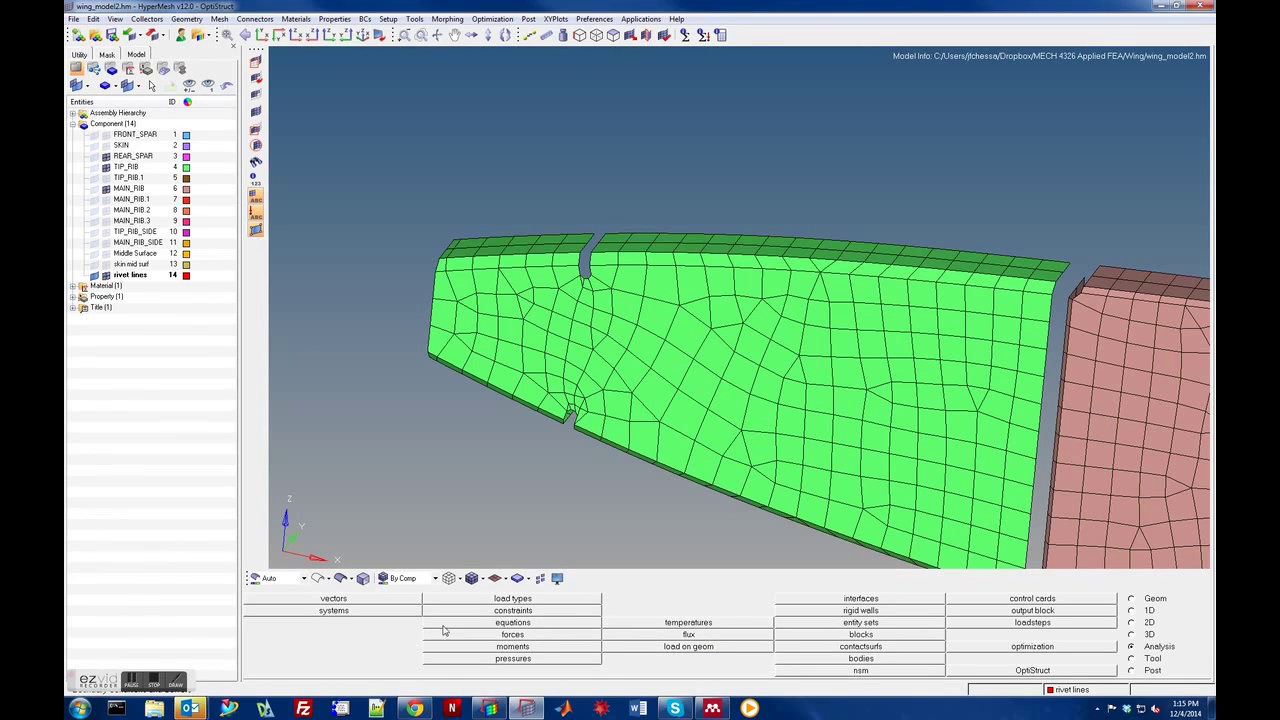
left_click(1152, 660)
left_click(513, 622)
left_click(338, 600)
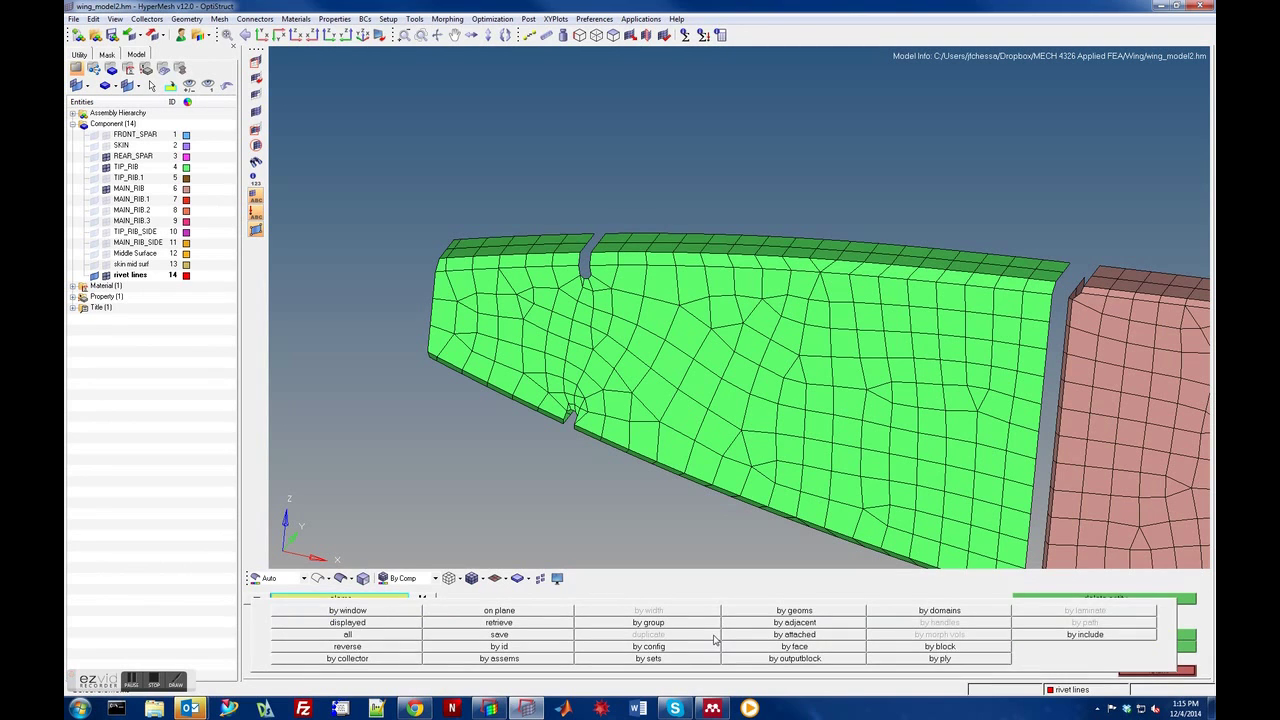
key("Left")
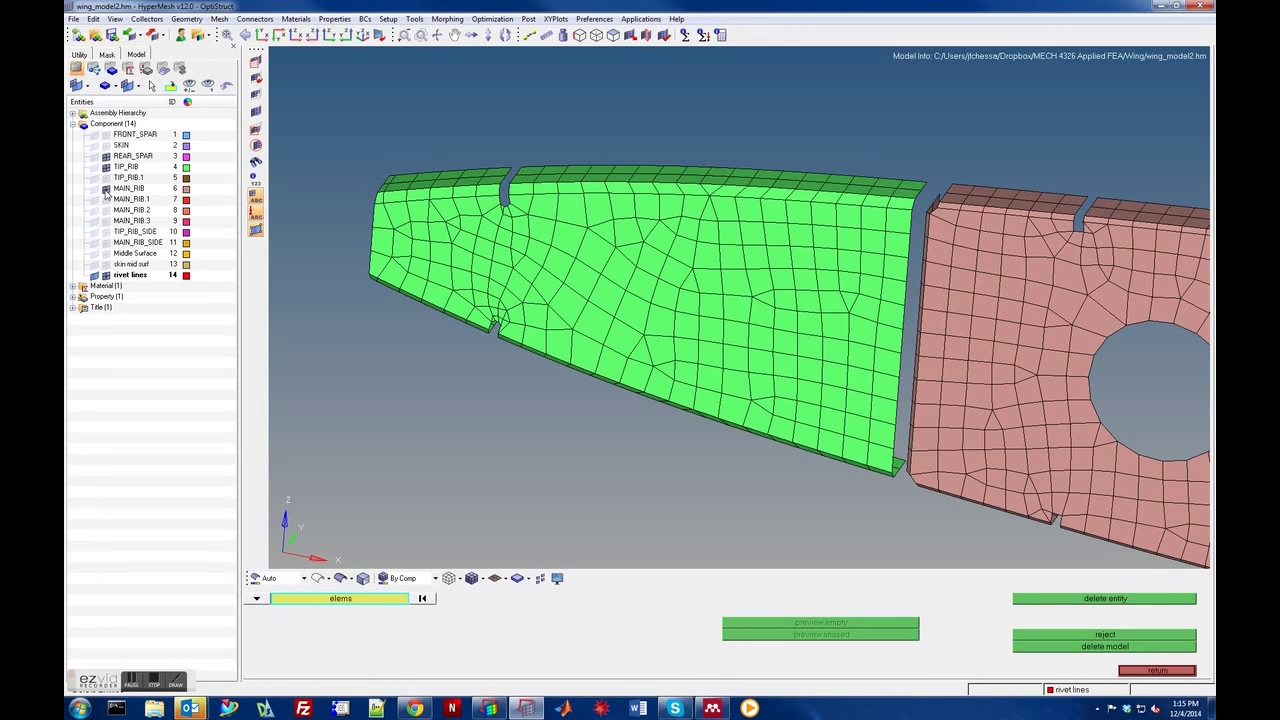
left_click(106, 188)
left_click(345, 598)
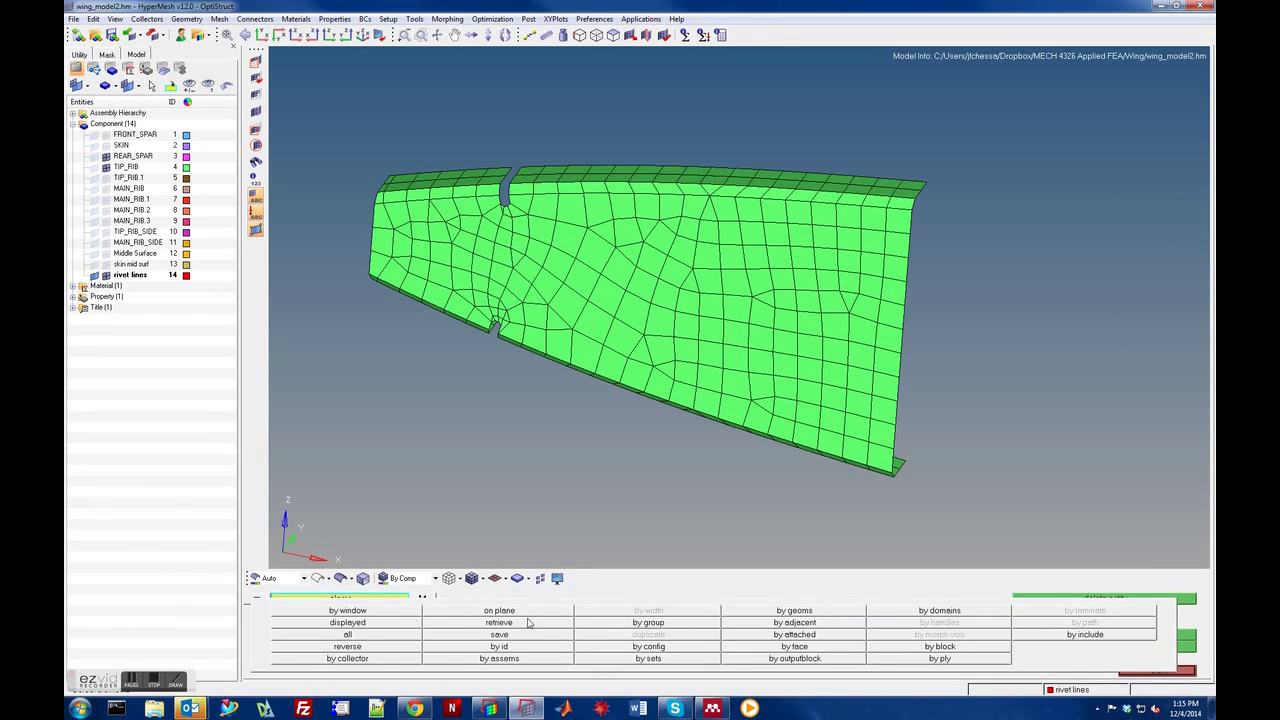
left_click(374, 613)
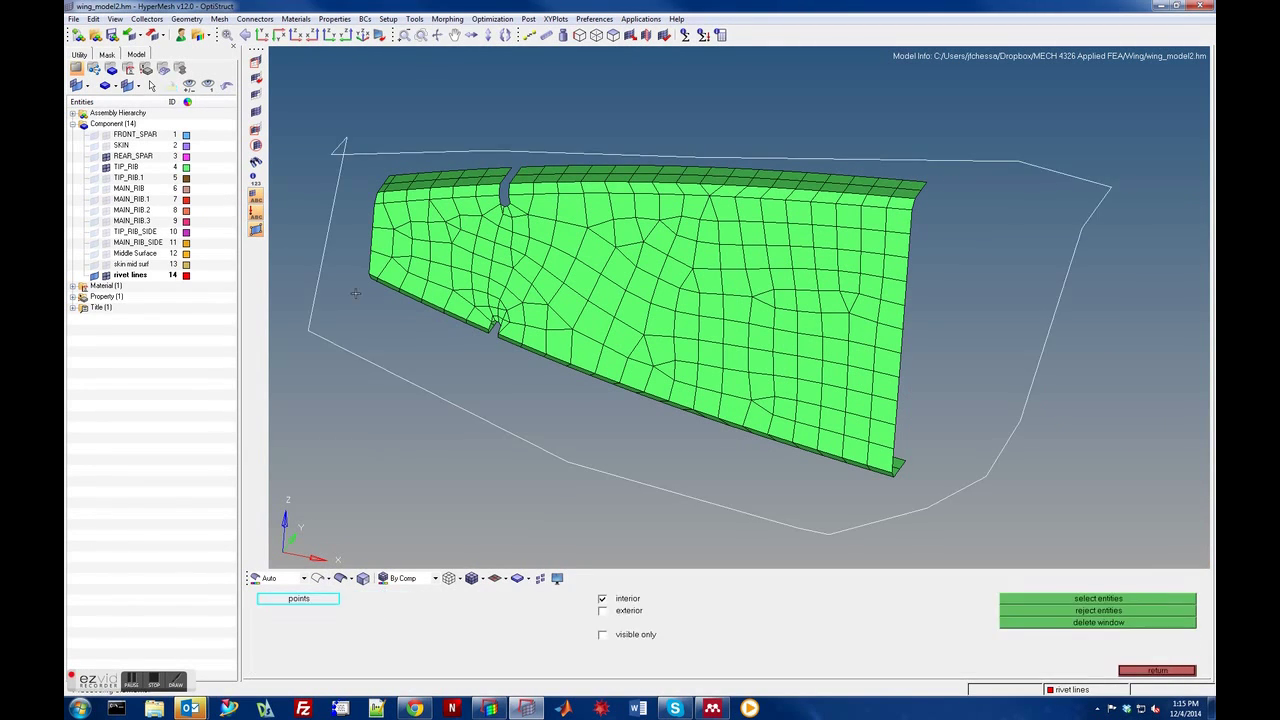
left_click(1049, 599)
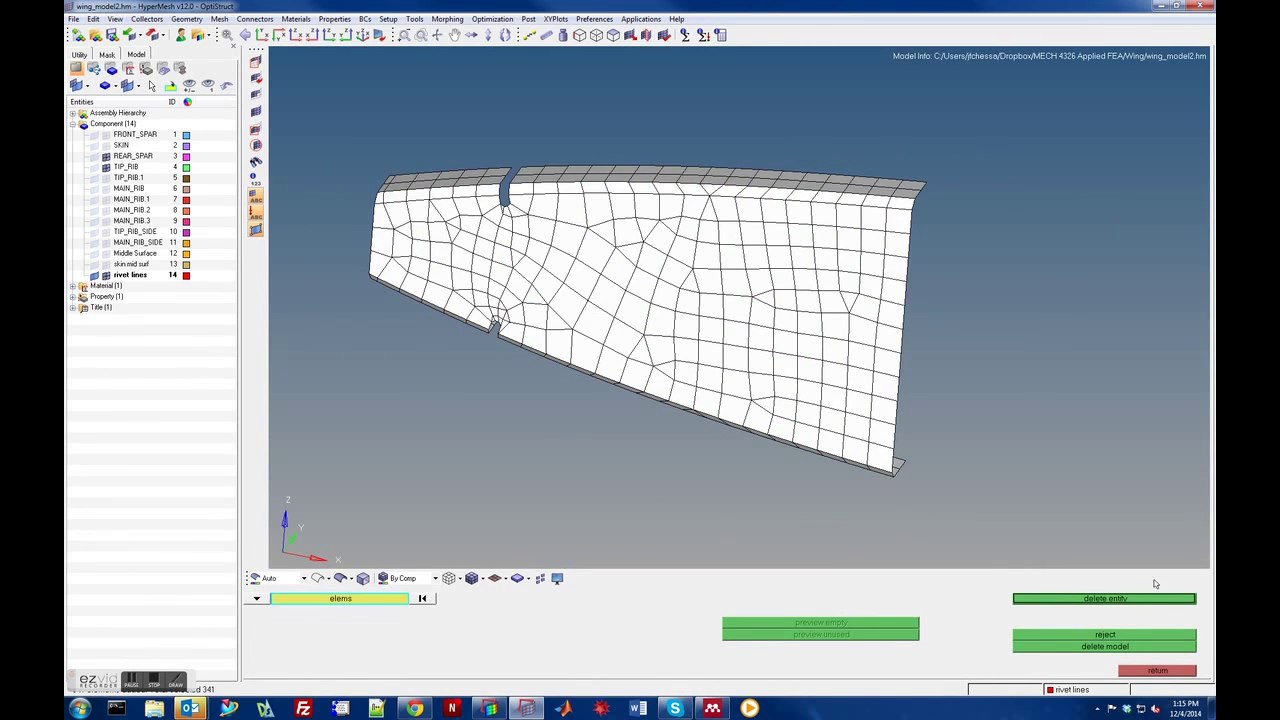
left_click(1140, 599)
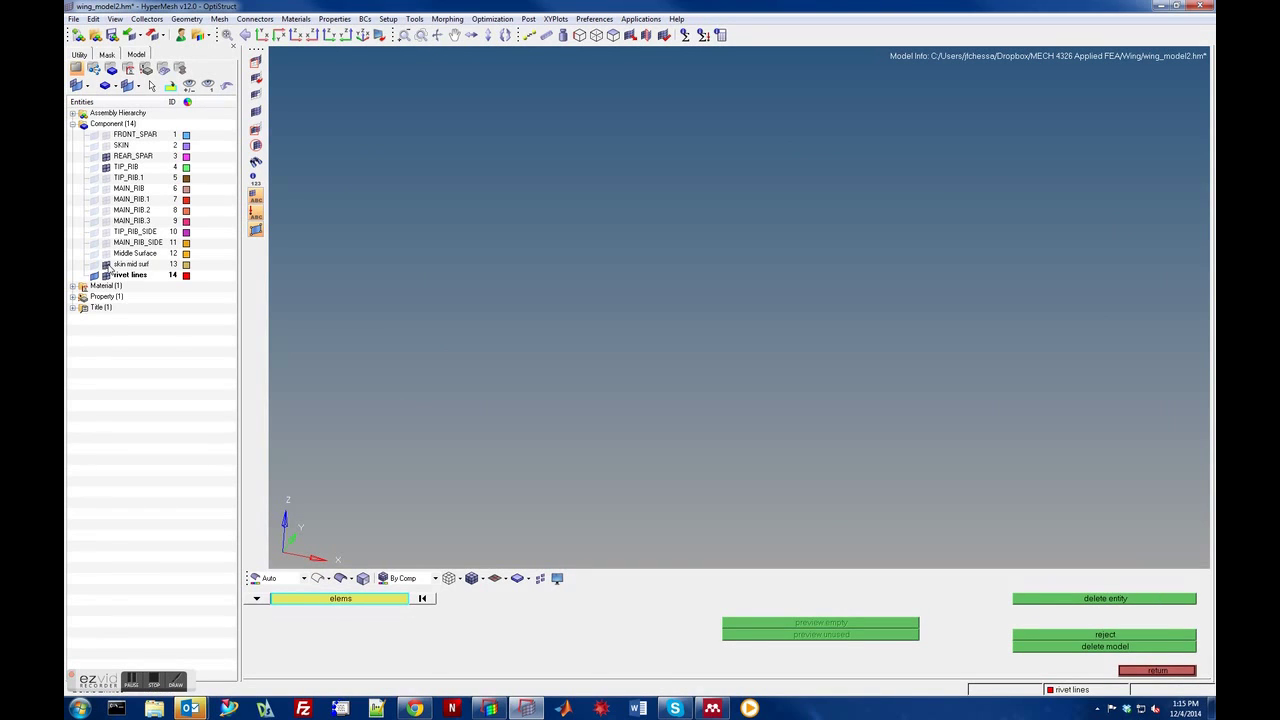
- Display the Middle Surface component and select the tip rib's web, upper flange and bend surfaces for automeshing
left_click(105, 253)
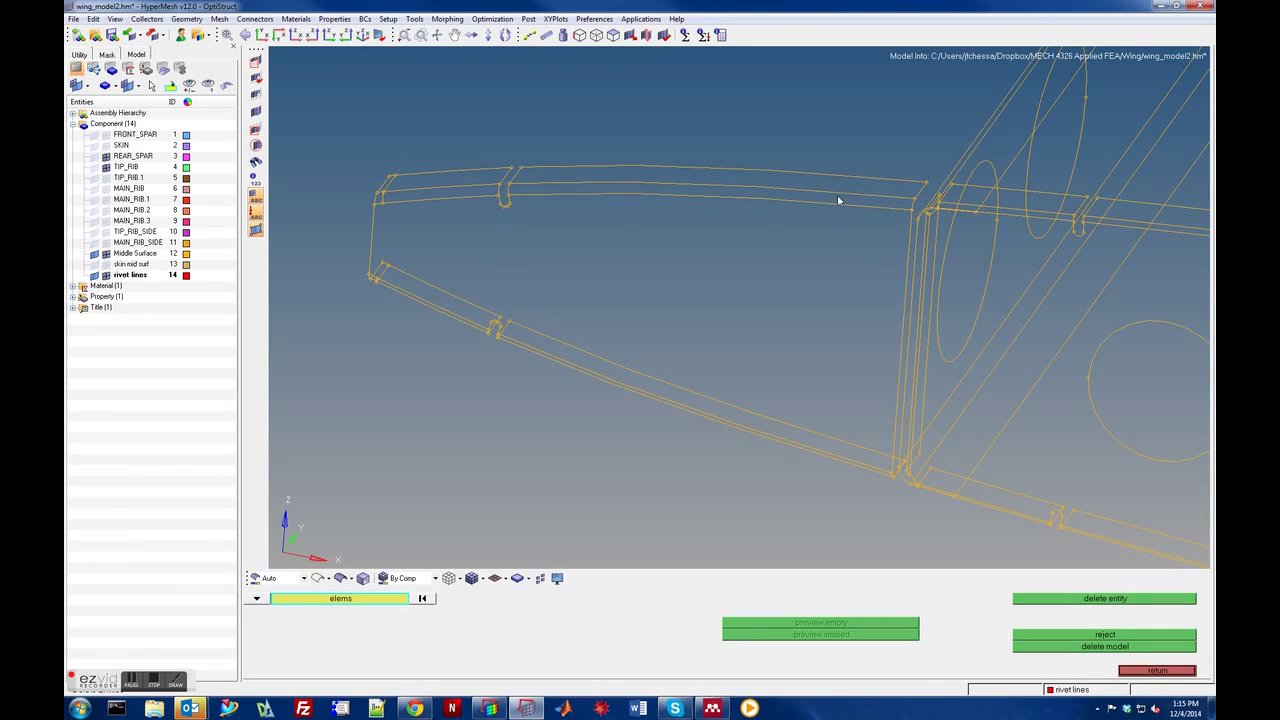
left_click(1152, 672)
left_click(1130, 622)
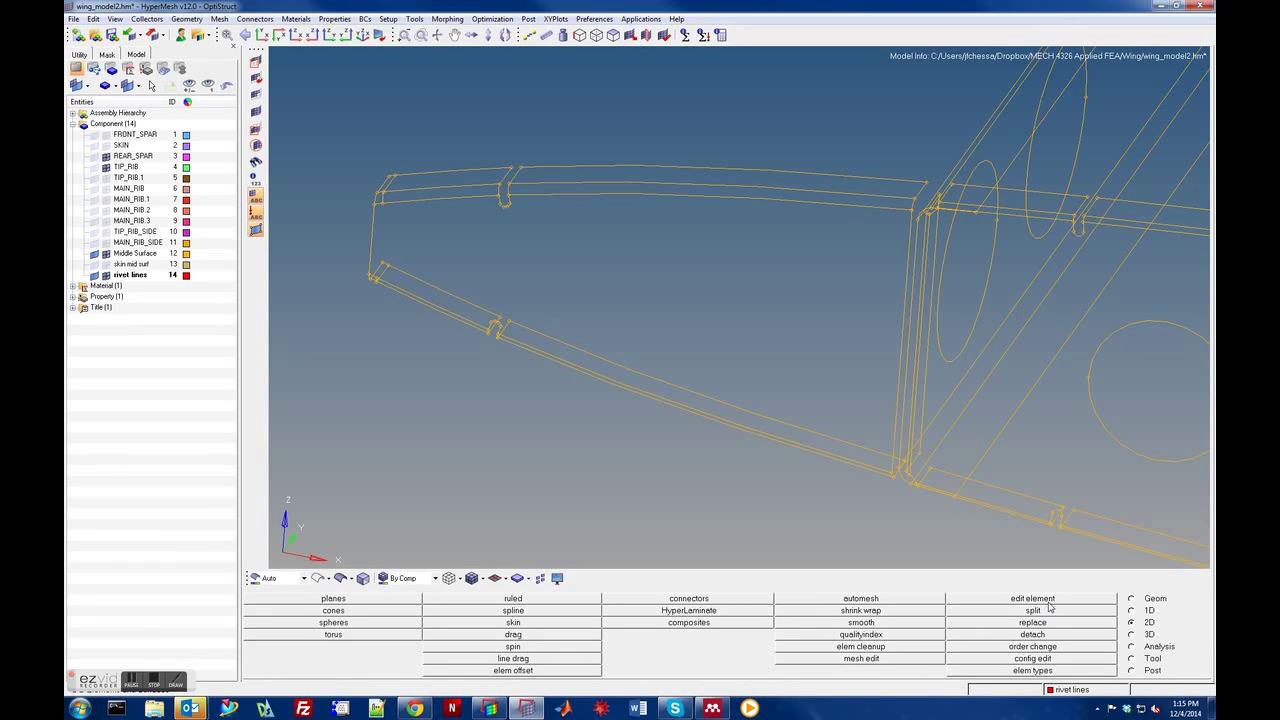
left_click(848, 599)
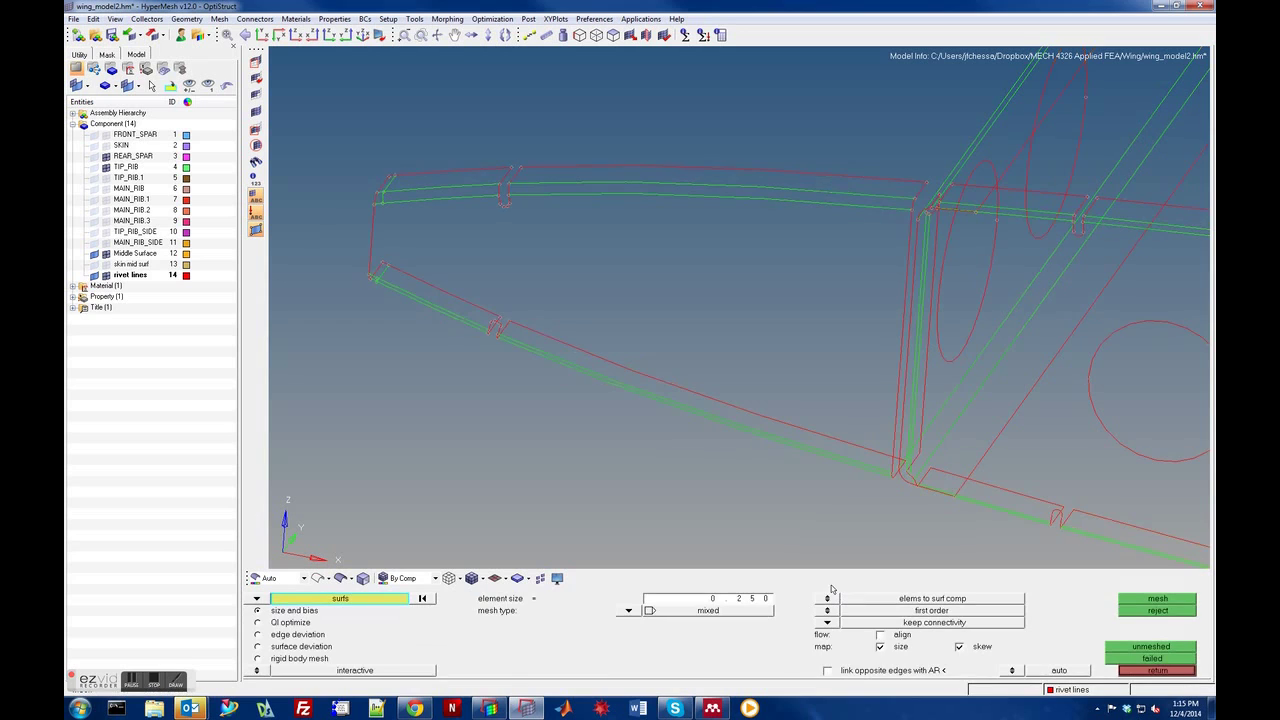
left_click(441, 191)
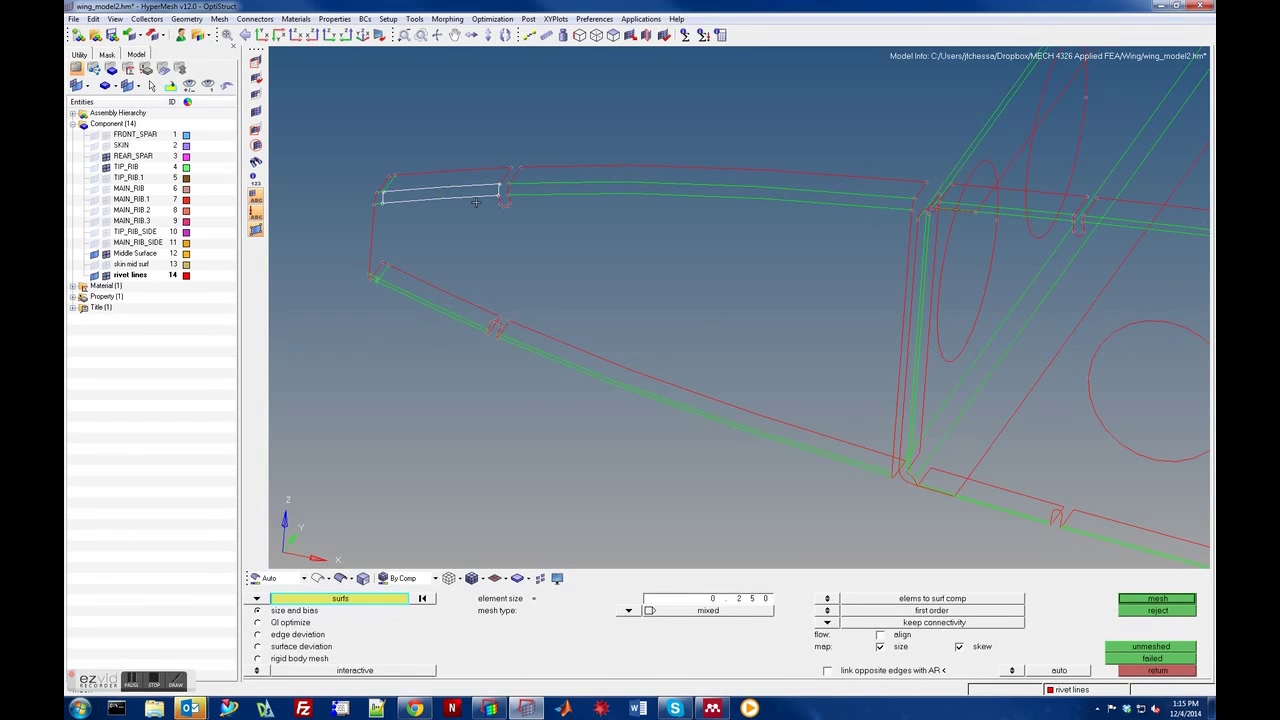
left_click(517, 206)
left_click(512, 198)
left_click(524, 170)
left_click(381, 176)
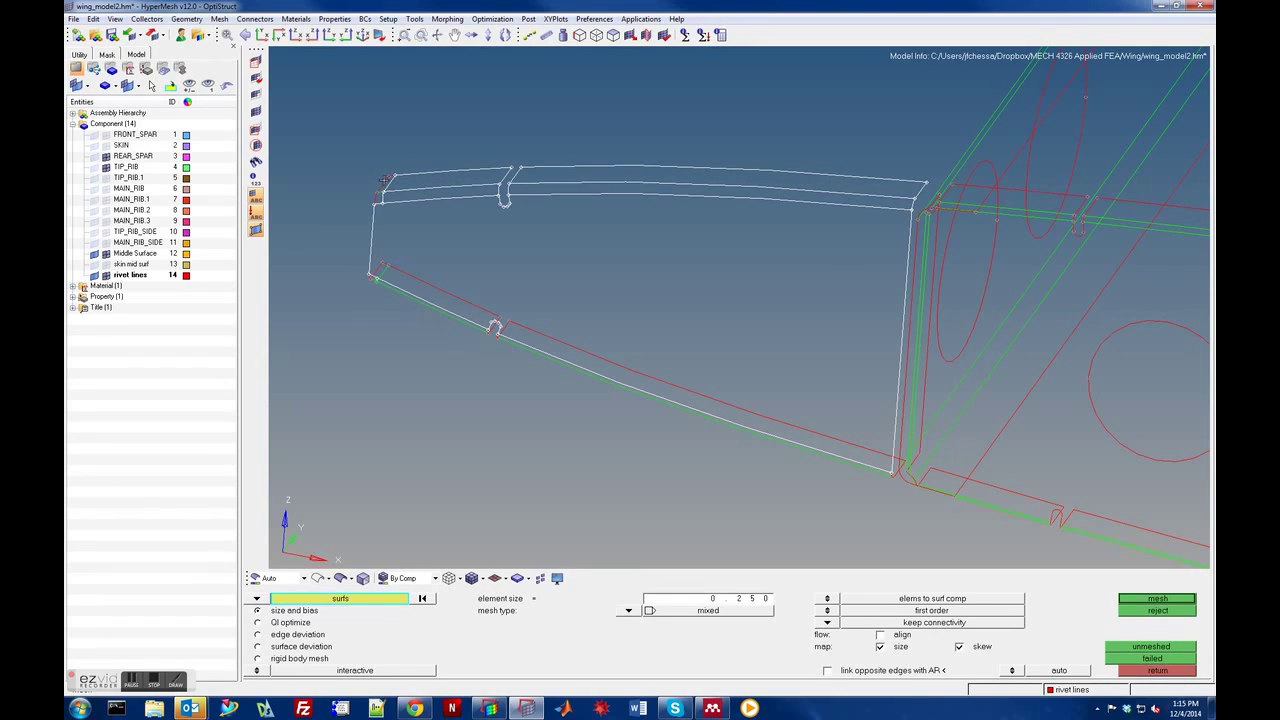
left_click(375, 281)
left_click(516, 346)
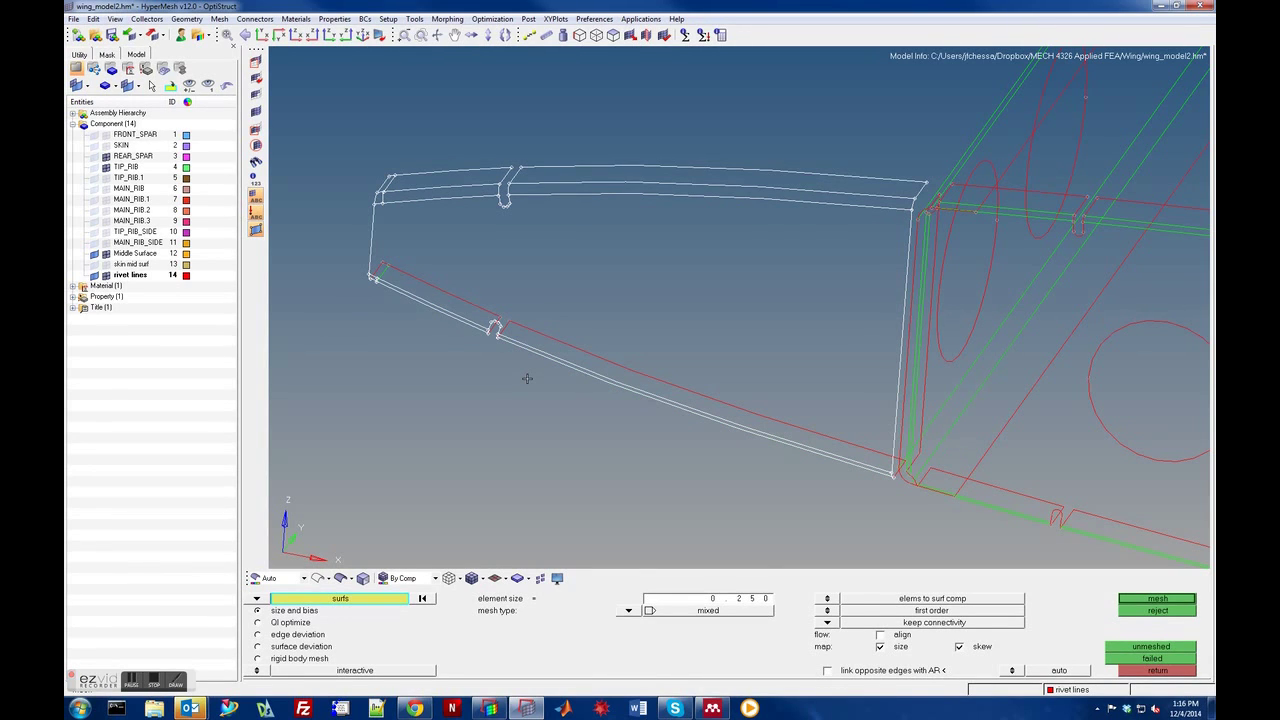
- Add the tip rib's lower flange surfaces by a polygon window and mesh the selection with mixed elements of size 0.25
left_click(305, 604)
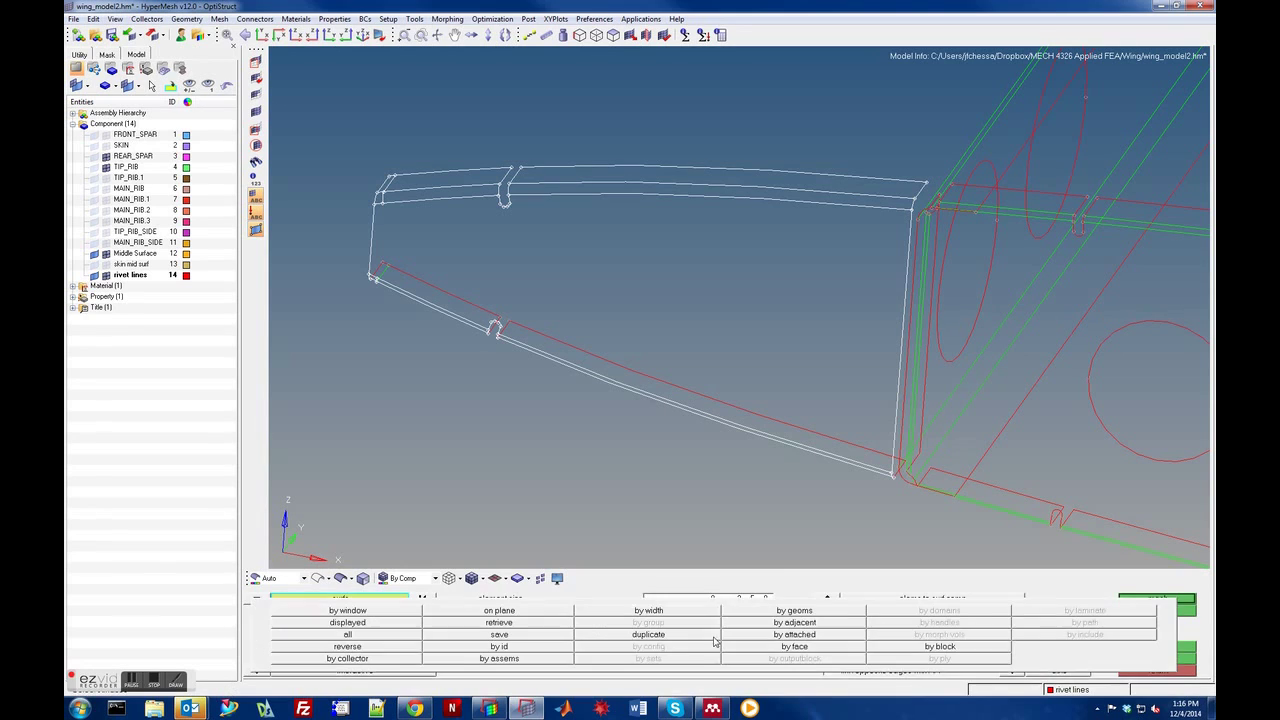
left_click(368, 613)
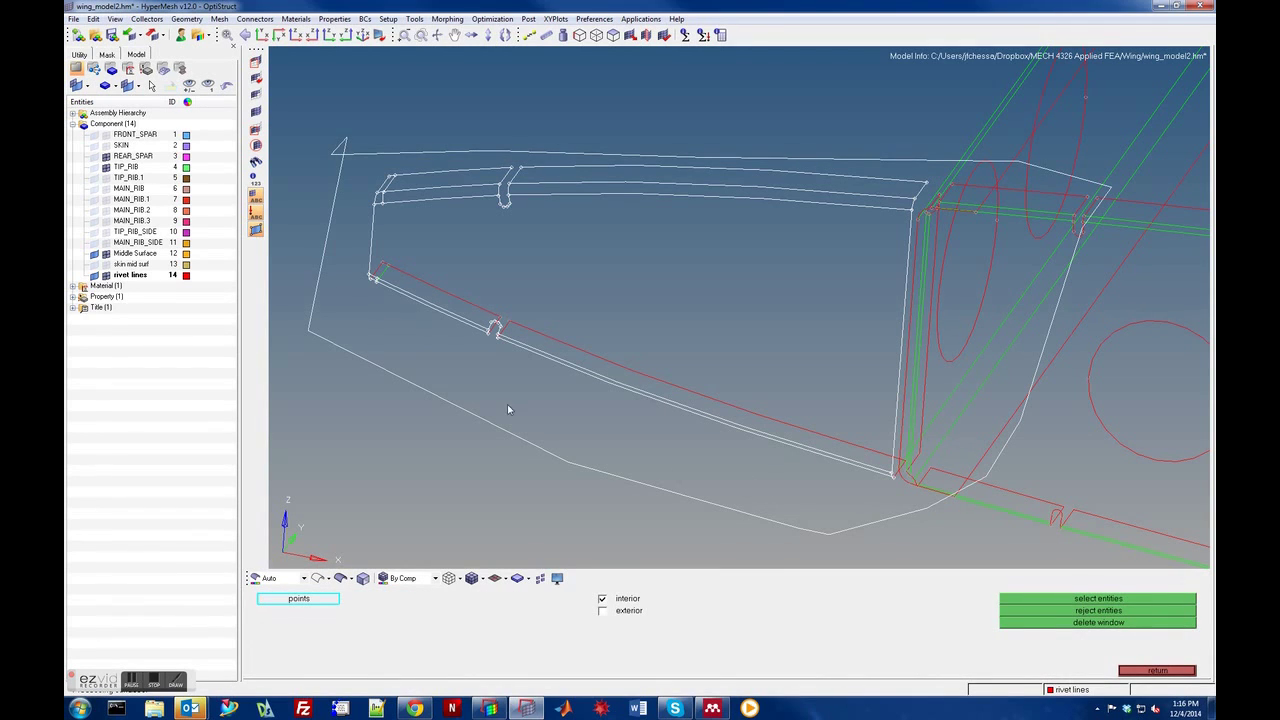
left_click(363, 245)
left_click(470, 248)
left_click(707, 348)
left_click(810, 391)
left_click(876, 434)
left_click(890, 472)
left_click(865, 498)
left_click(825, 498)
left_click(675, 452)
left_click(443, 361)
left_click(1043, 599)
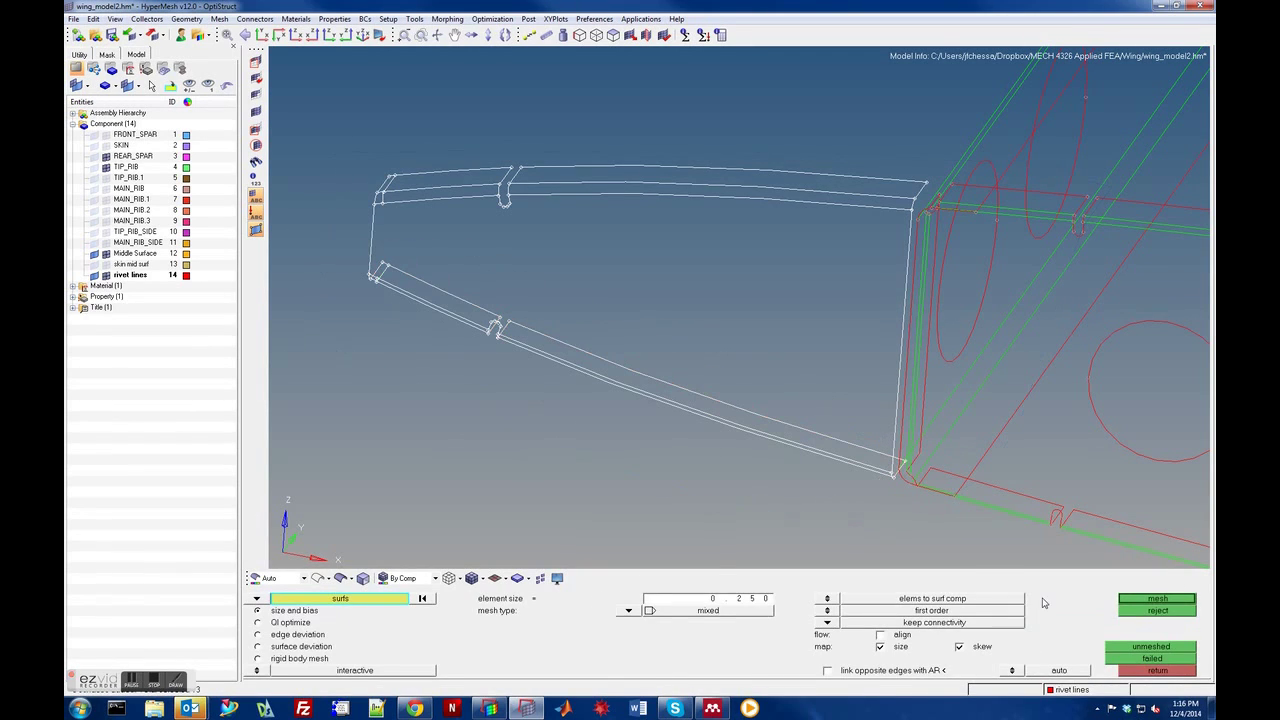
left_click(1157, 599)
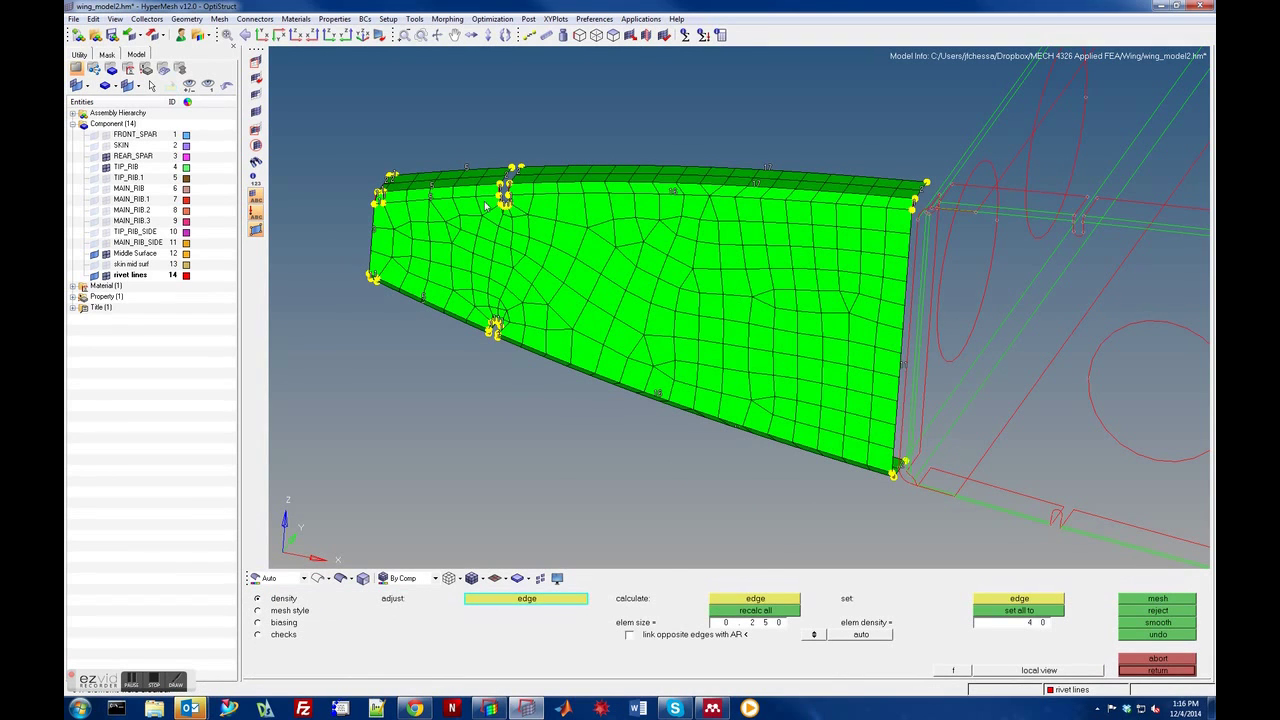
- Set the element size to 0.18, recalculate the edge densities and remesh the tip rib
left_click(771, 629)
key("BackSpace")
type("0.18")
key("Return")
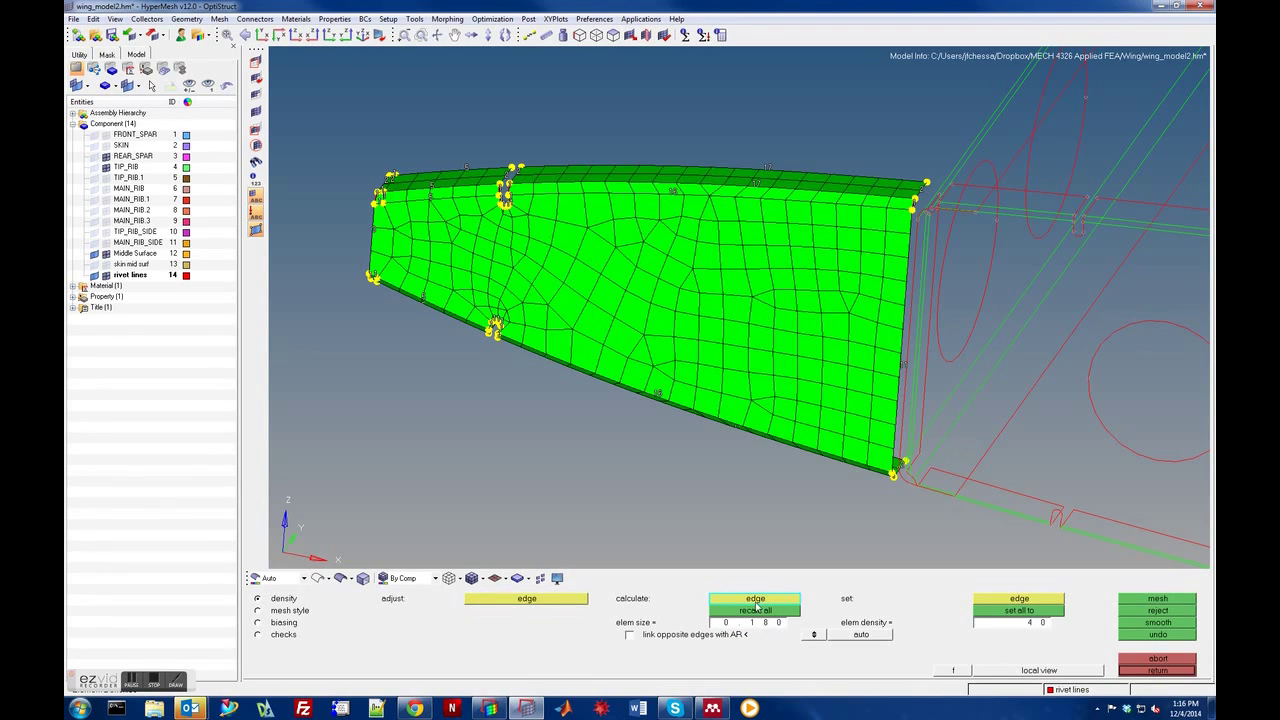
left_click(1136, 598)
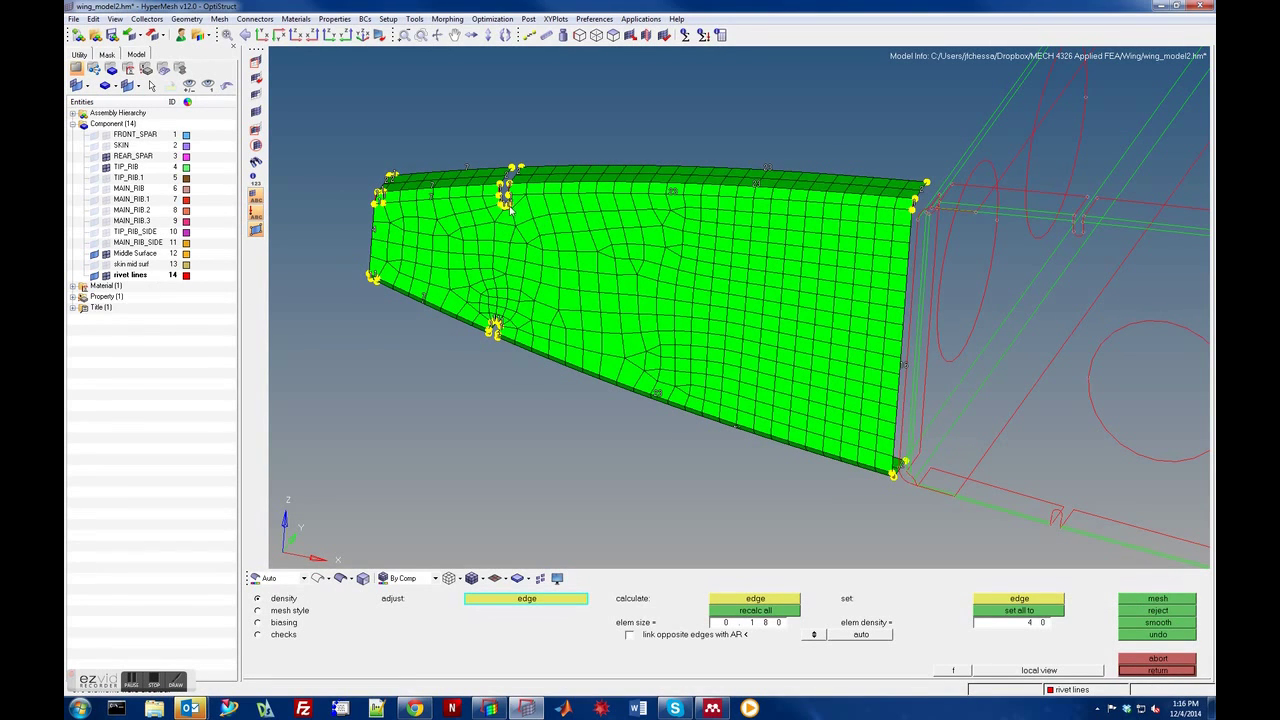
- Check the tip rib mesh against the 0.7 Jacobian limit, accept the mesh and leave automeshing
left_click(285, 635)
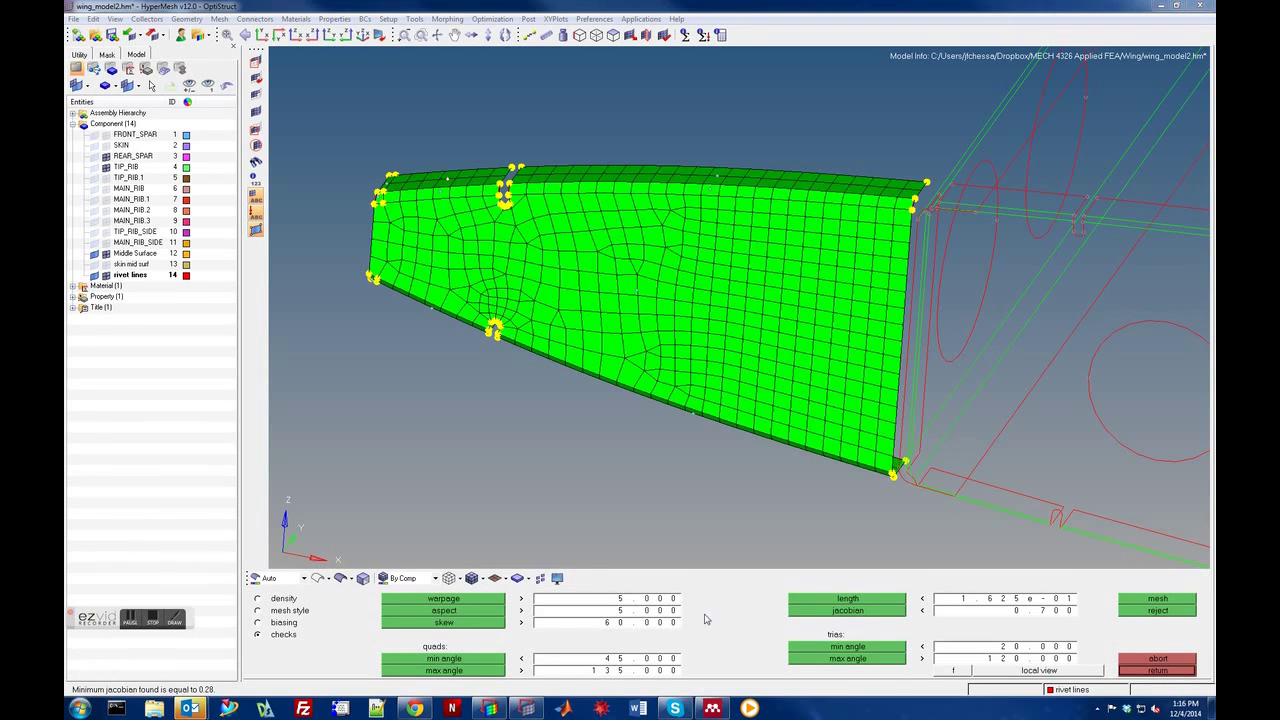
left_click(832, 616)
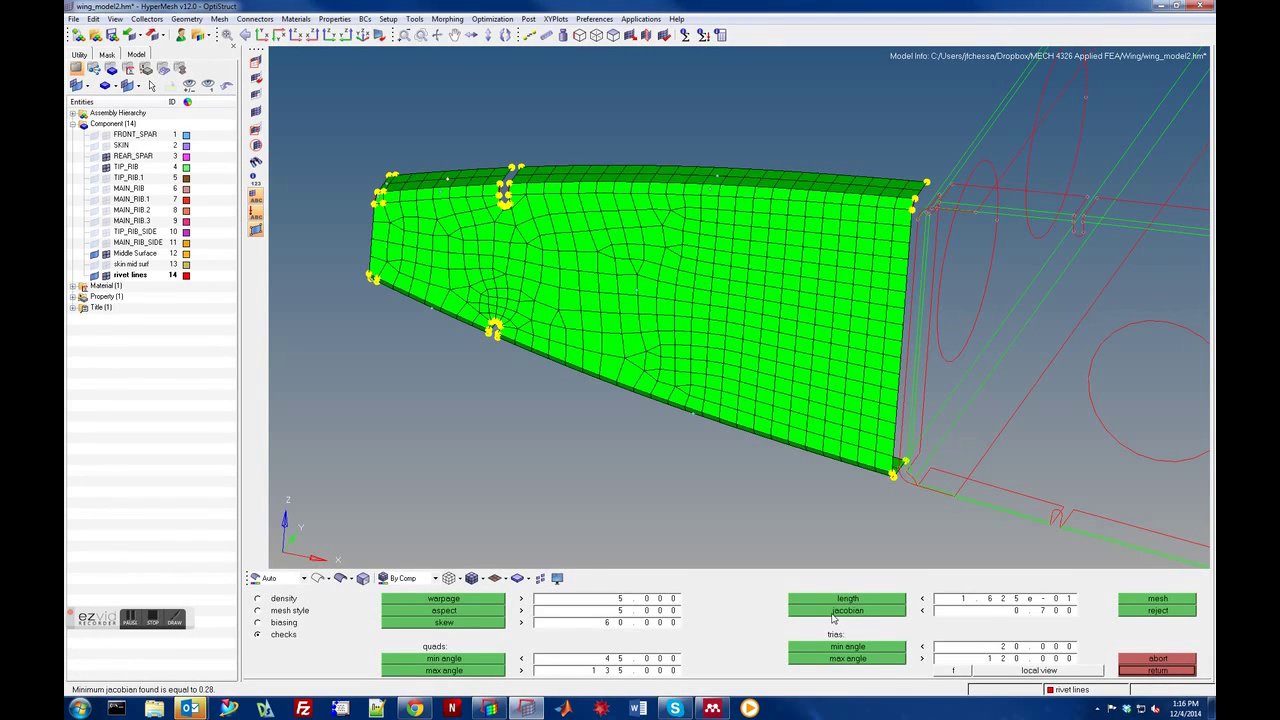
left_click(832, 614)
left_click(1155, 671)
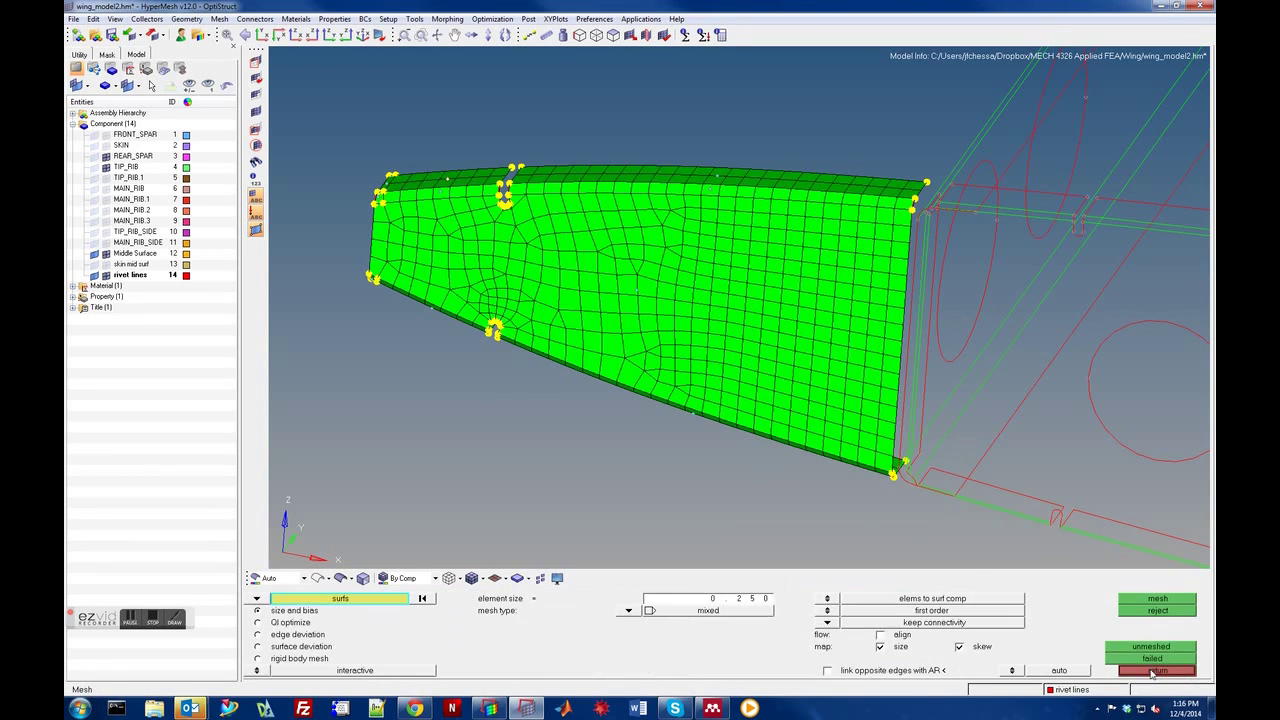
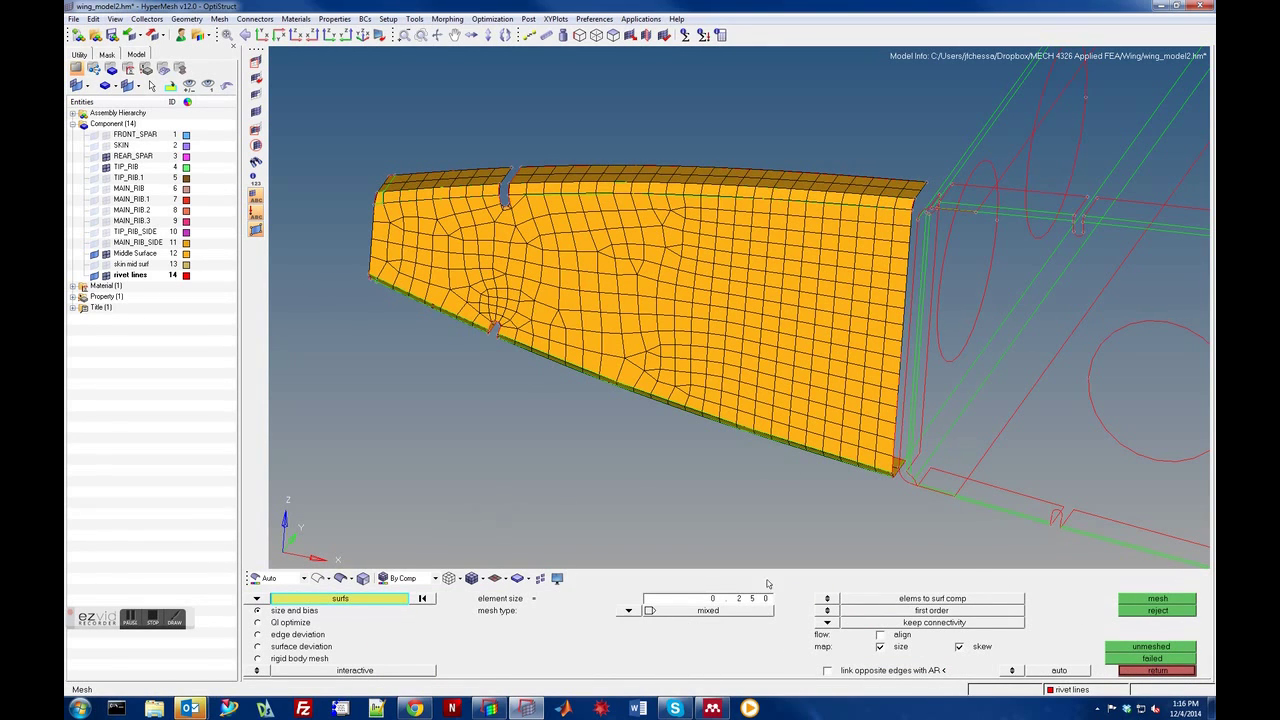
left_click(1158, 670)
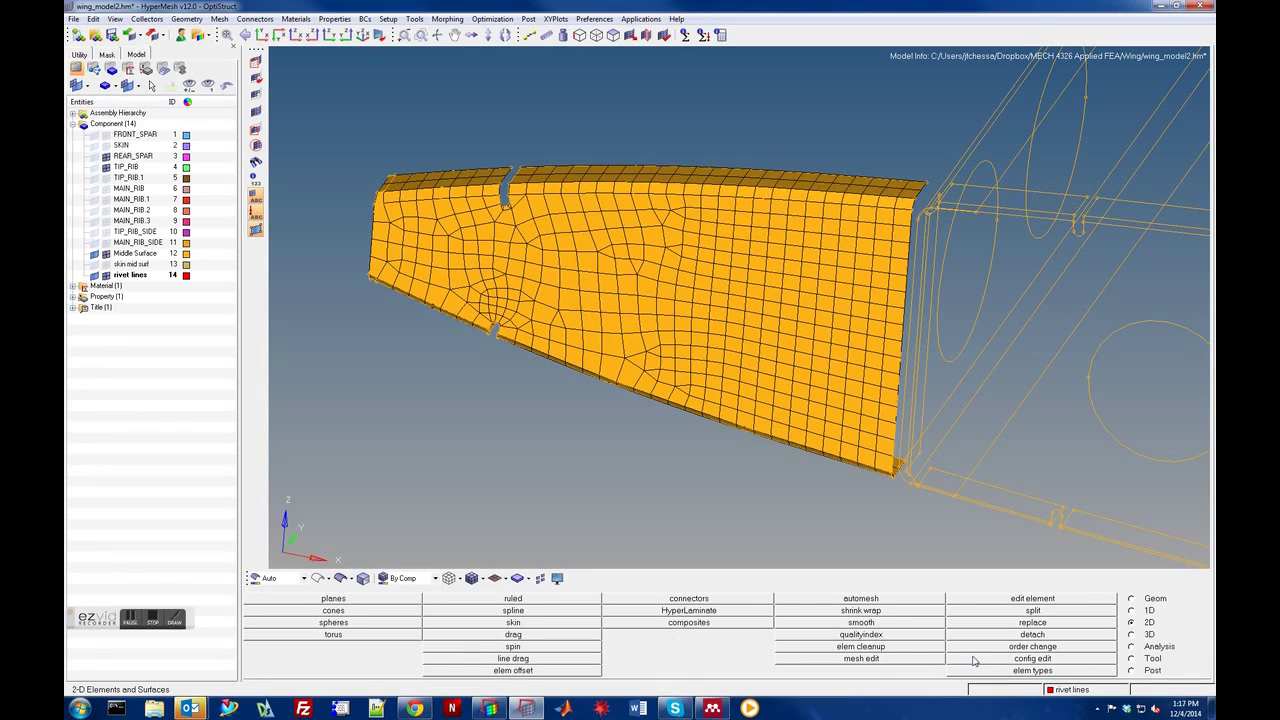
- Organize all elements of the Middle Surface component into the TIP_RIB component
left_click(1131, 659)
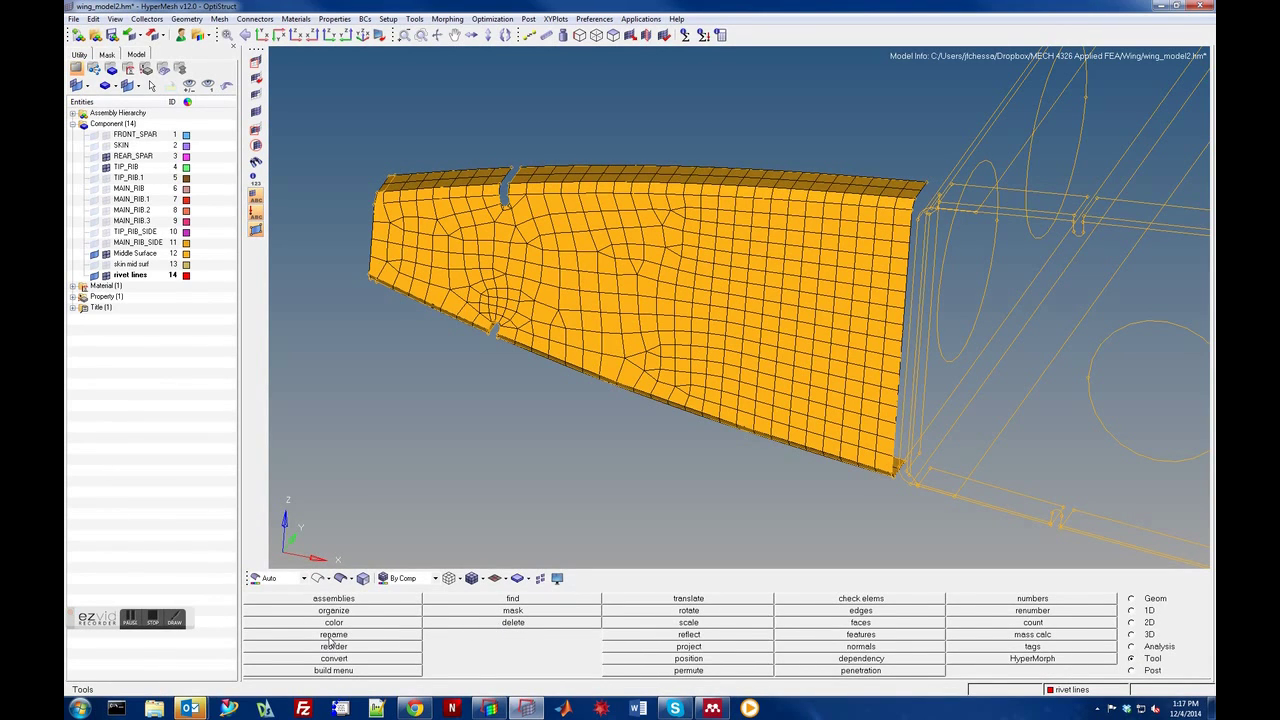
left_click(345, 611)
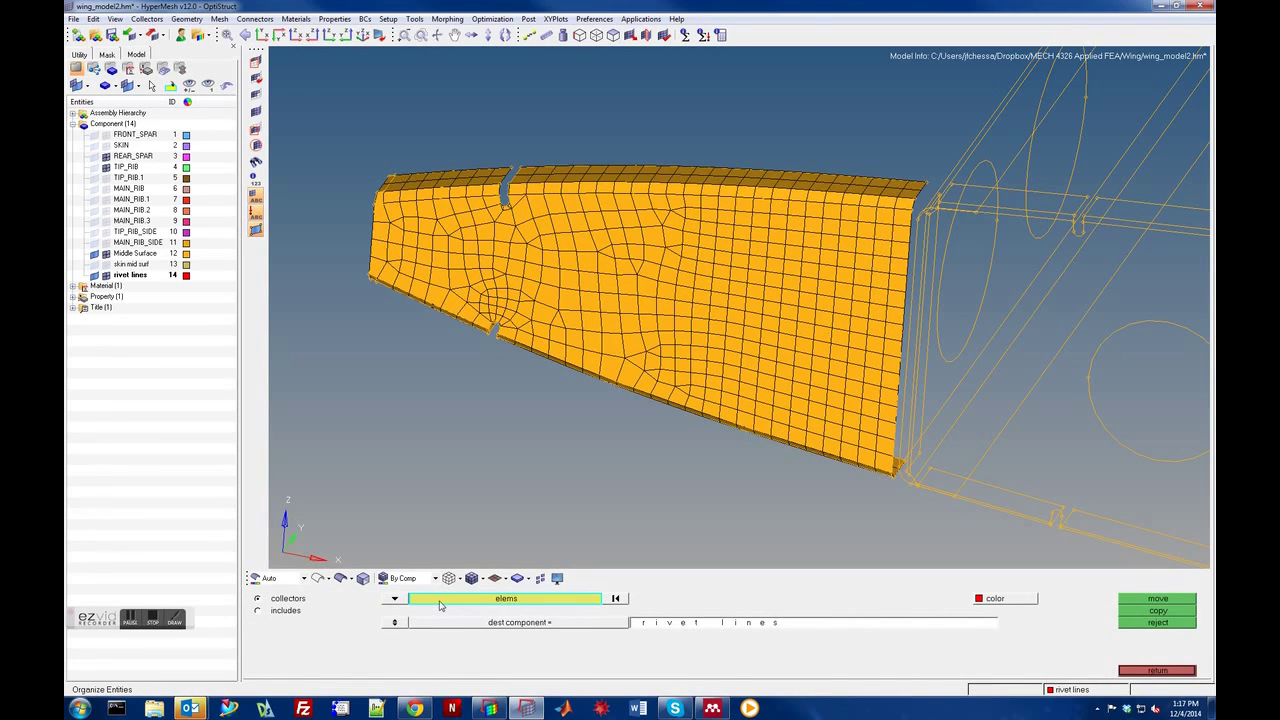
left_click(443, 602)
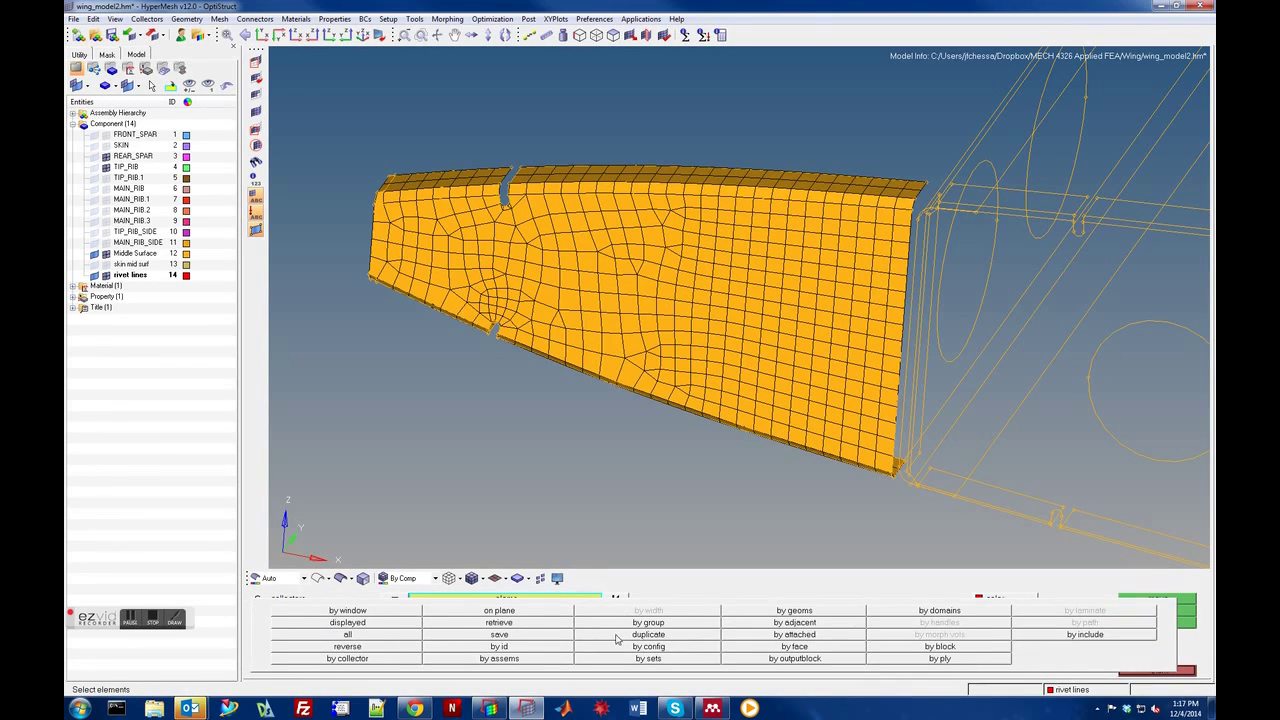
left_click(373, 659)
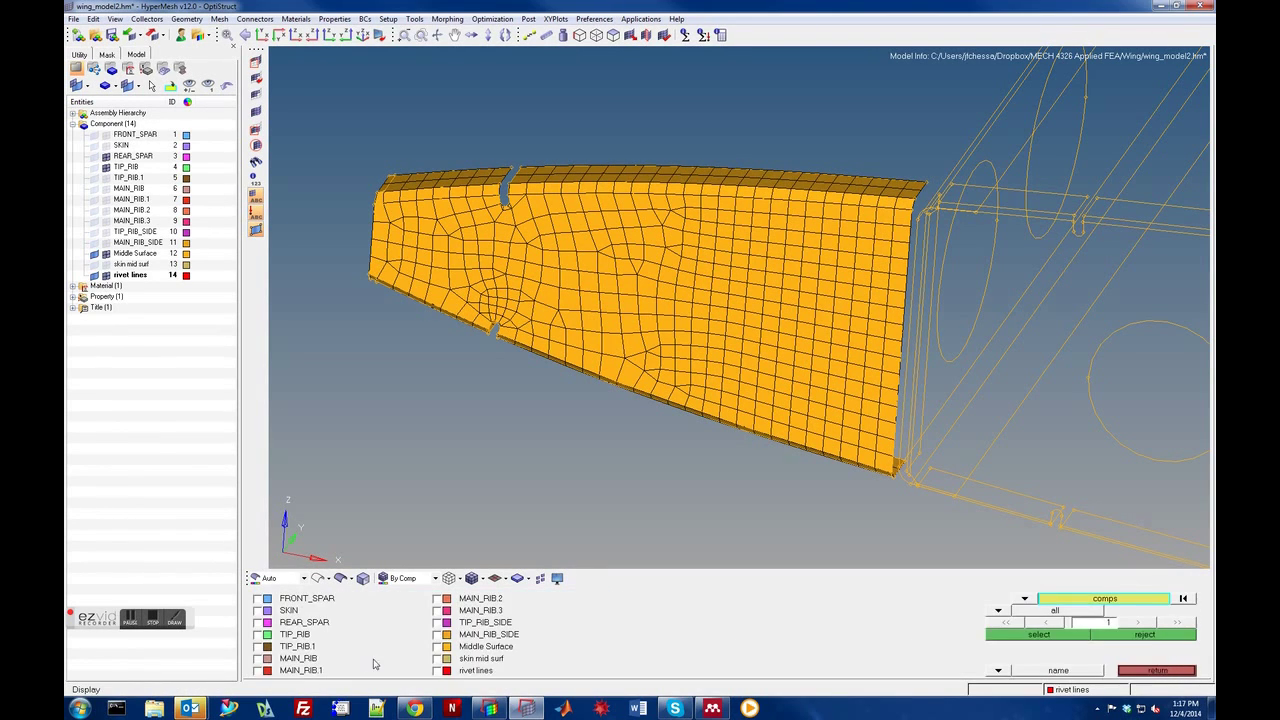
left_click(436, 647)
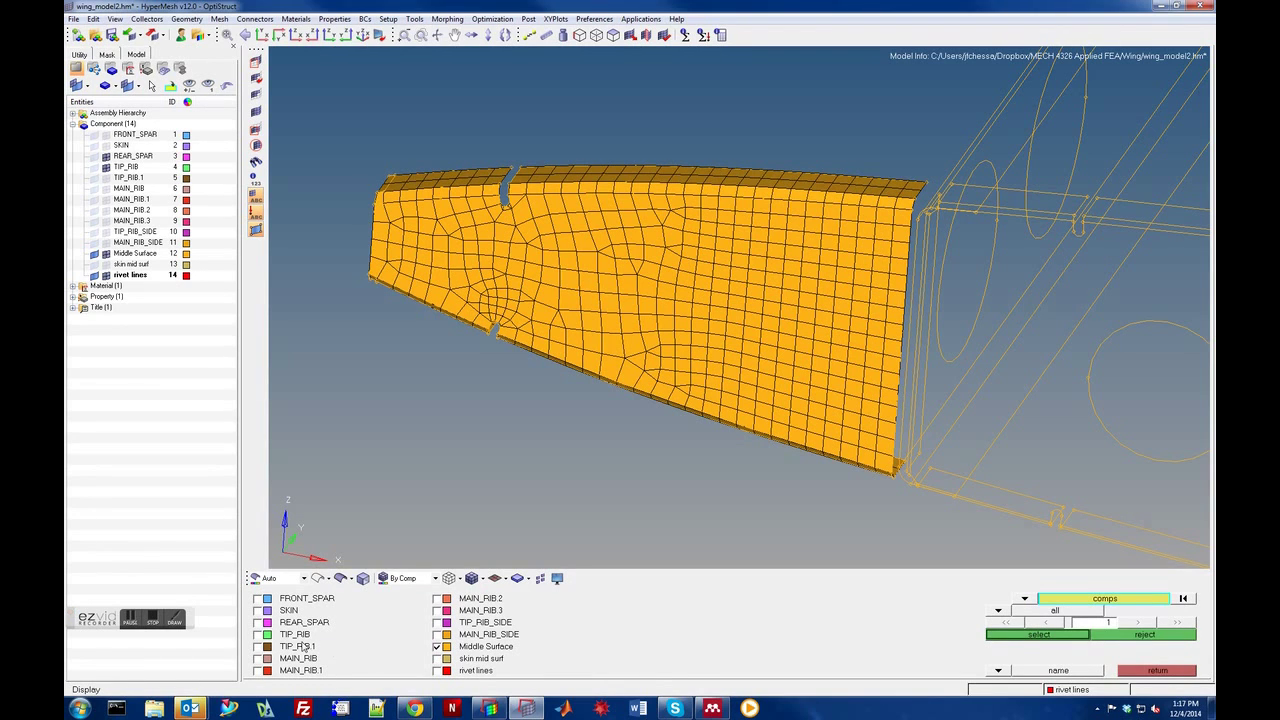
left_click(1037, 636)
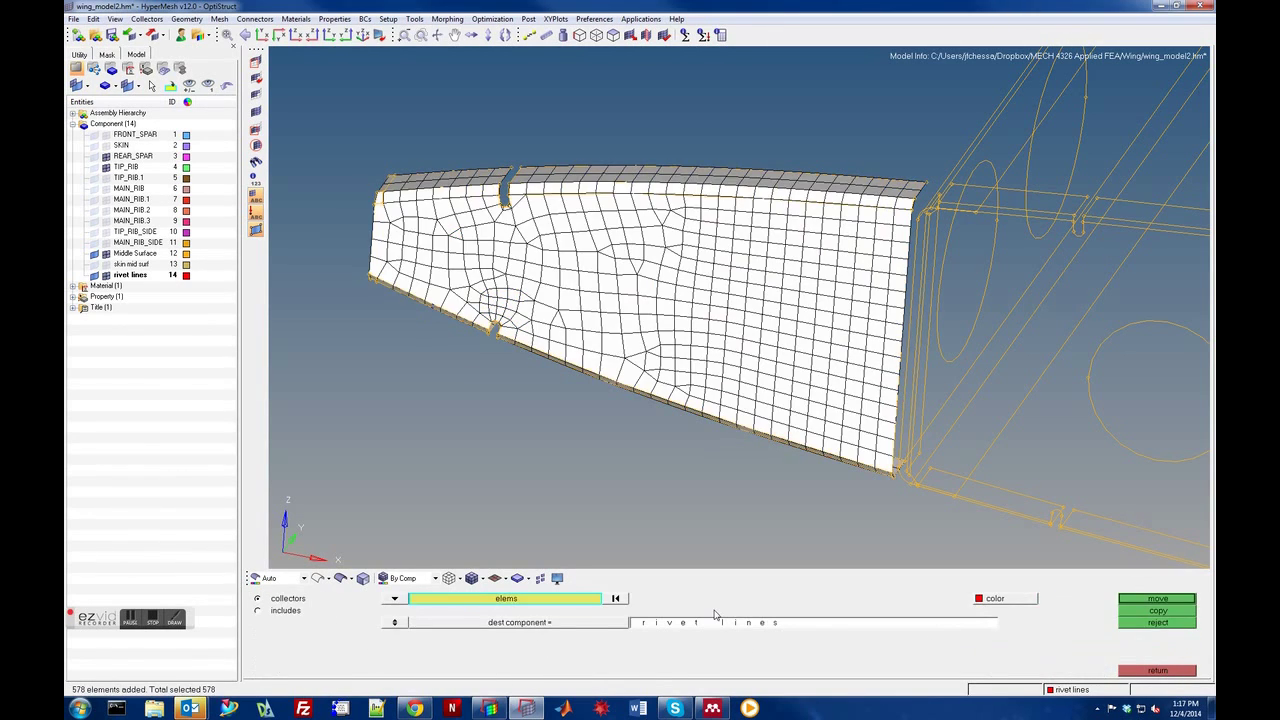
left_click(519, 624)
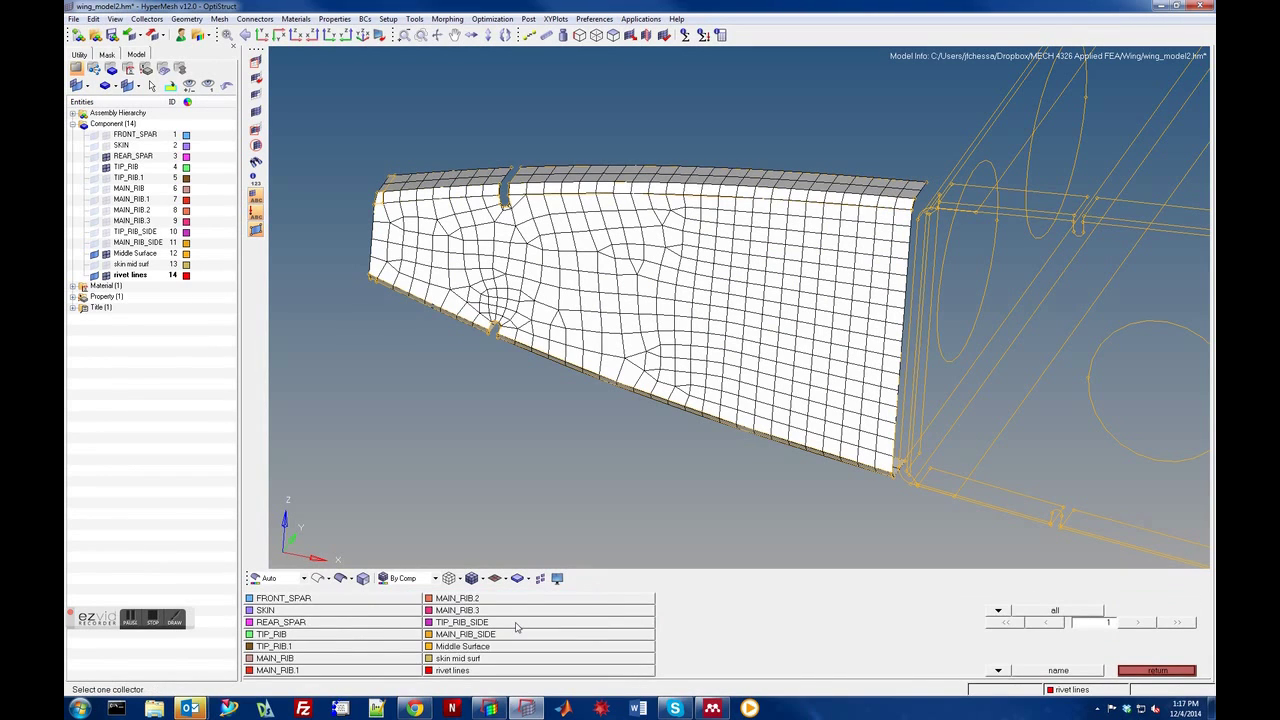
left_click(303, 637)
left_click(1158, 599)
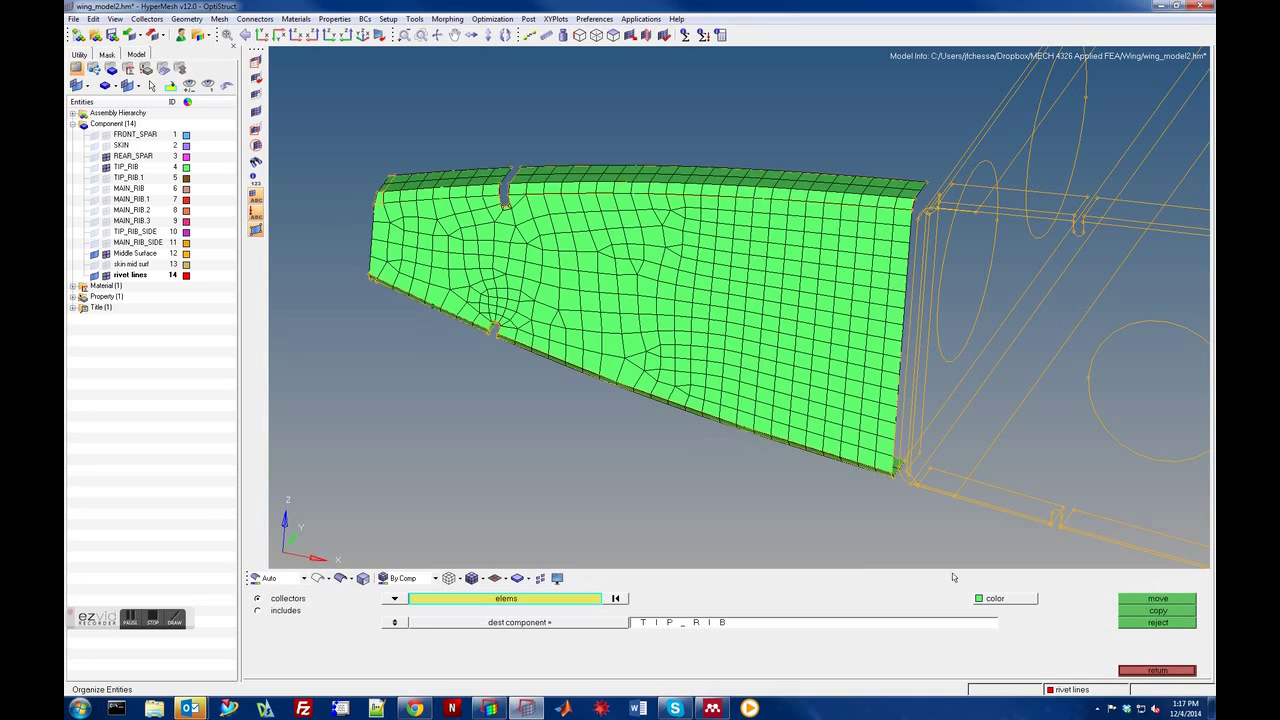
left_click(1130, 671)
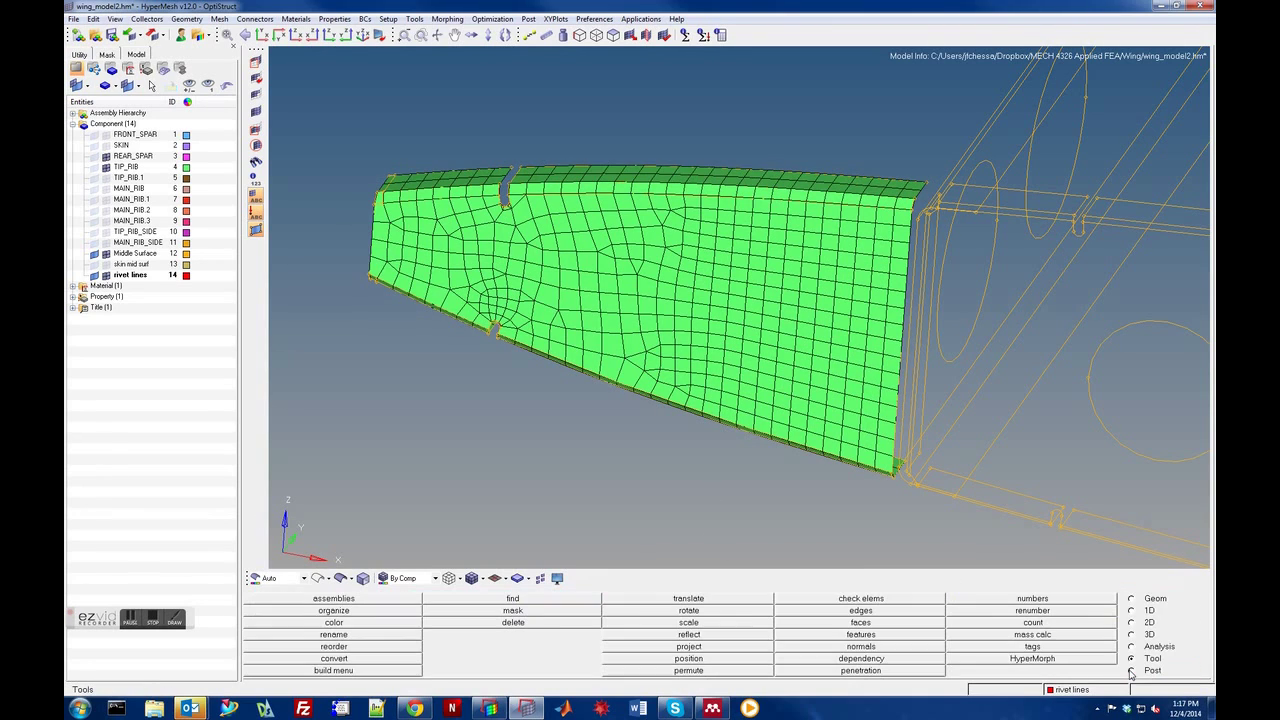
- Make TIP_RIB the current component
key("Up")
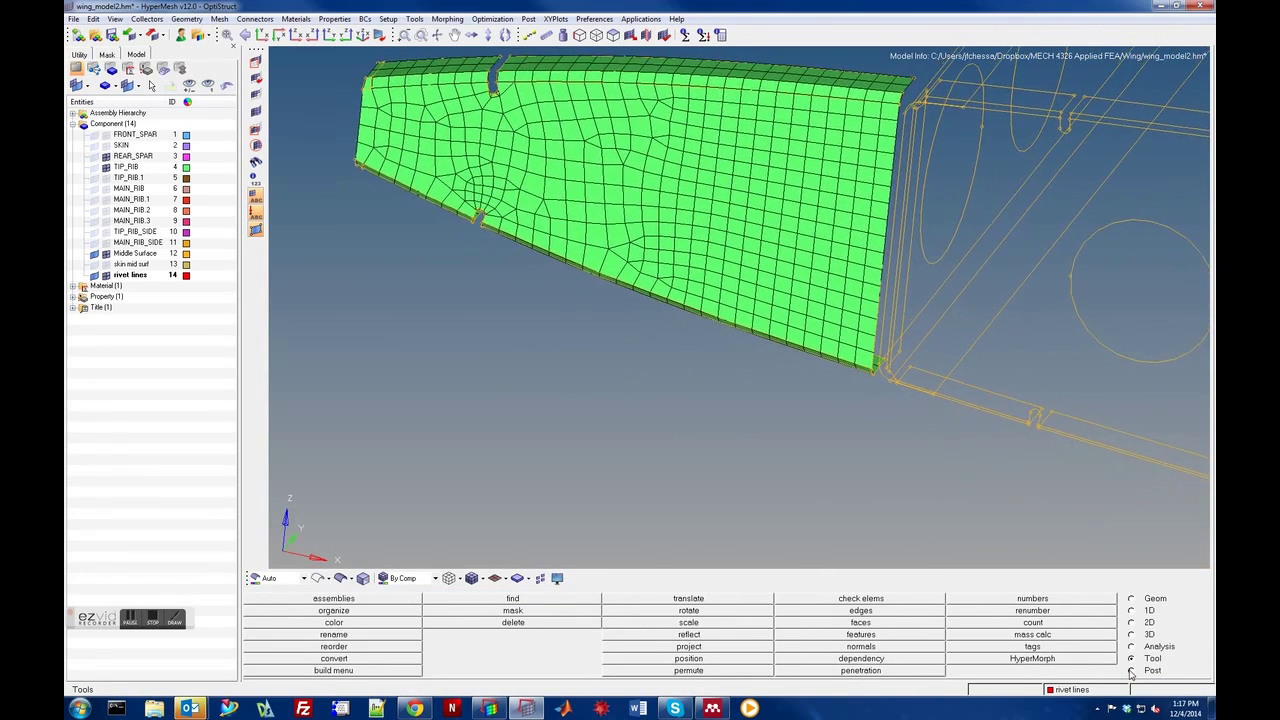
key("Down")
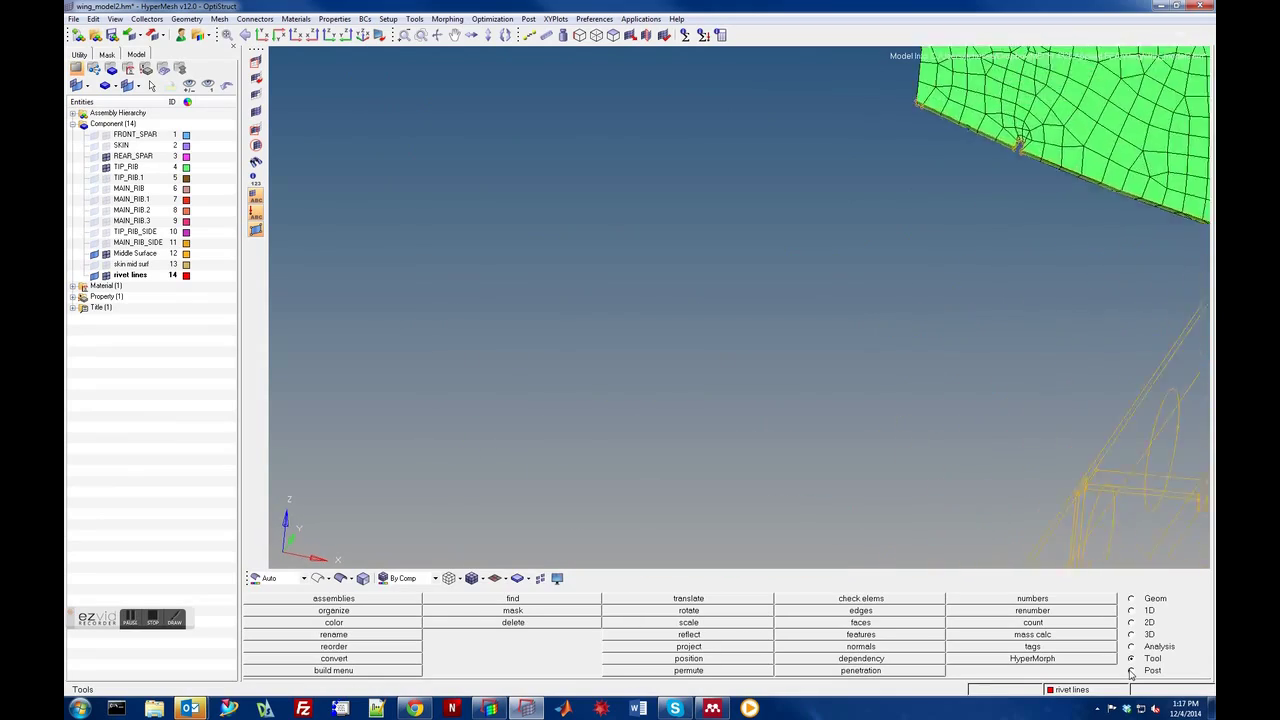
key("Down")
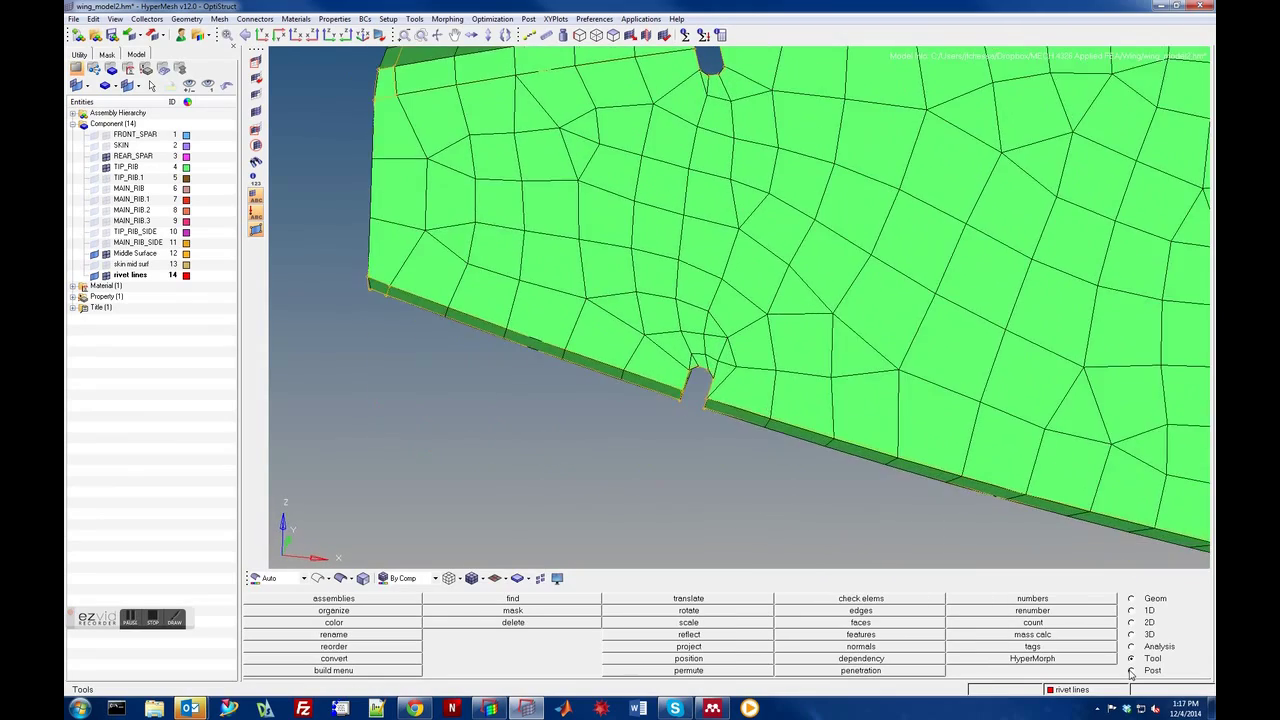
key("Up")
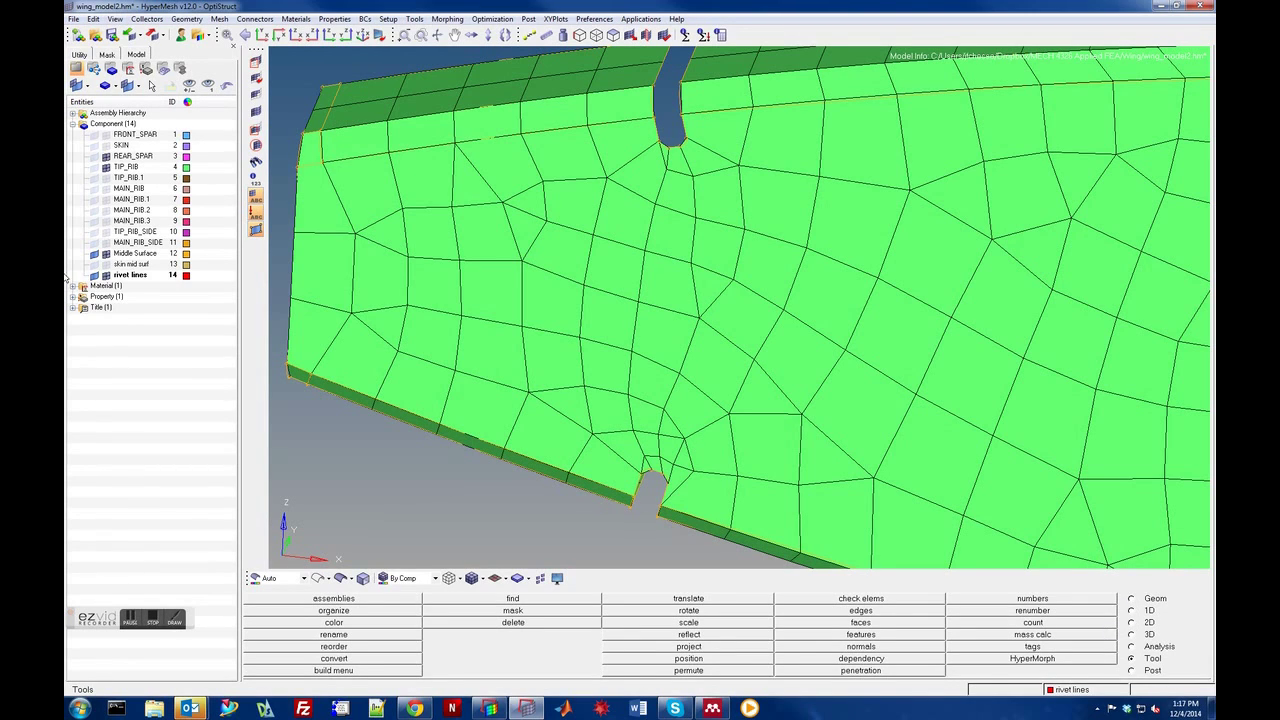
right_click(128, 168)
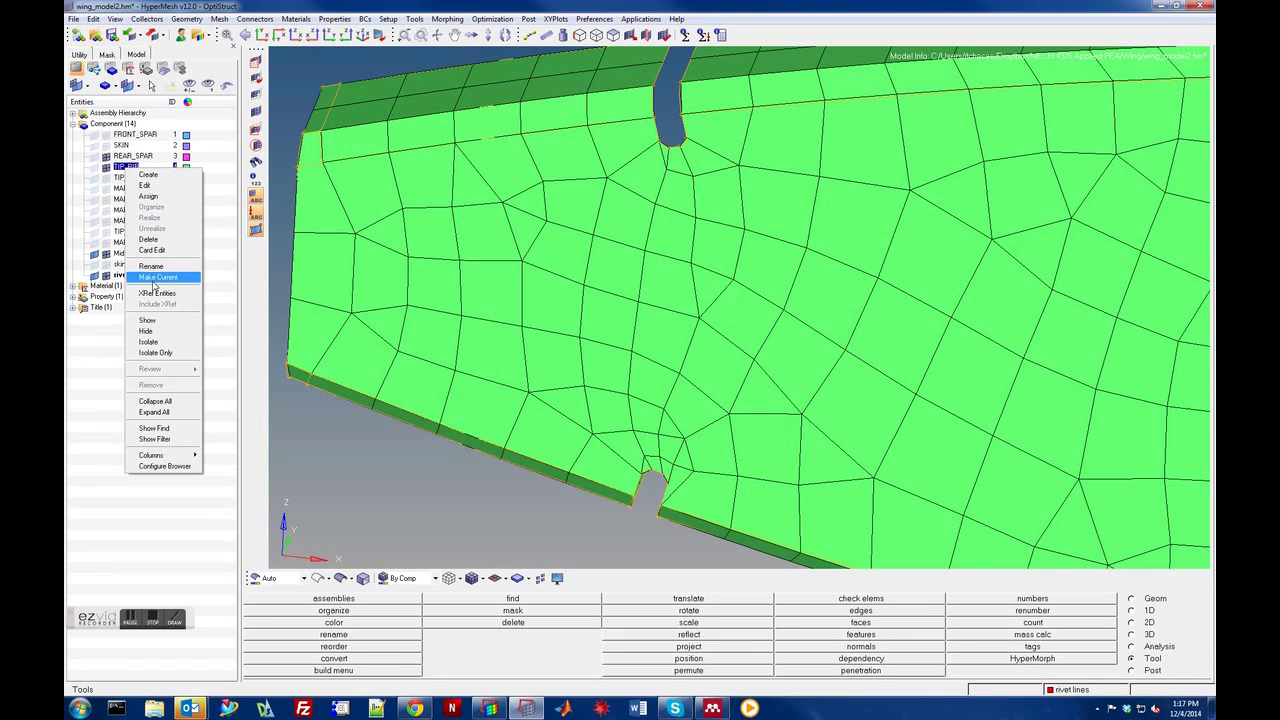
left_click(153, 280)
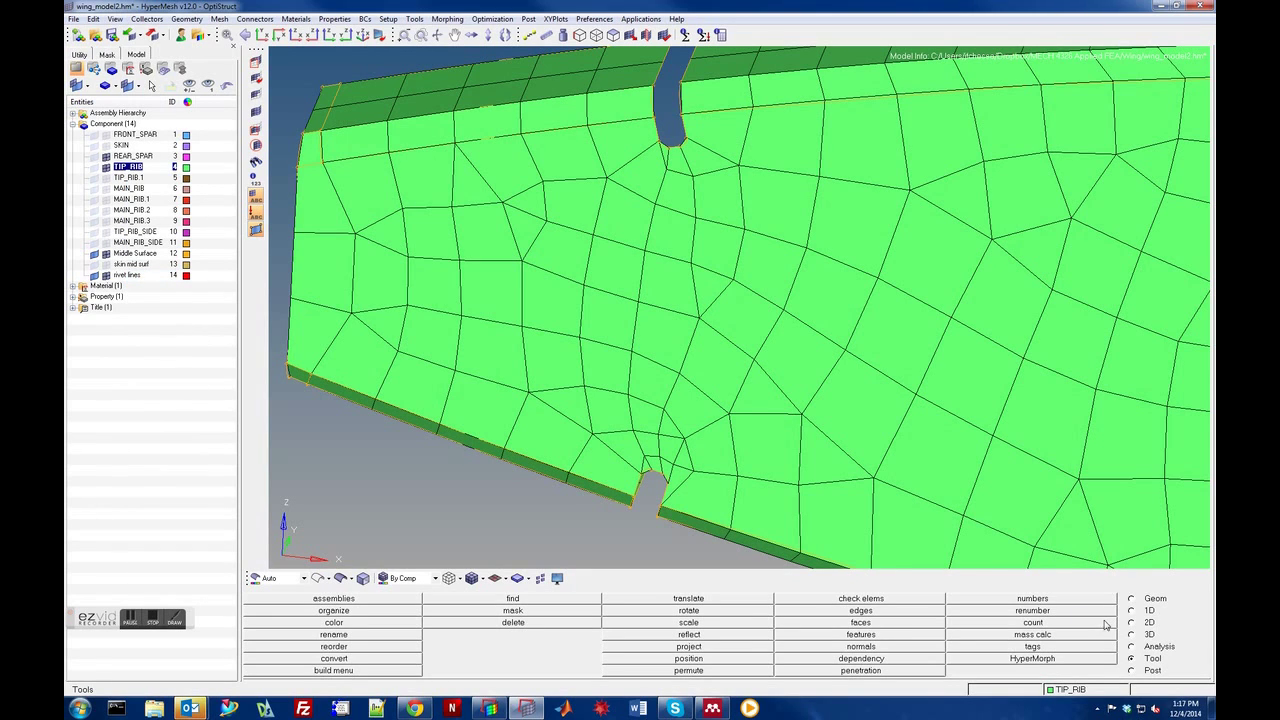
- Retrieve the saved elements, exclude those on the rear side of the upper flange cutout, and delete the quad on its forward side
left_click(1137, 625)
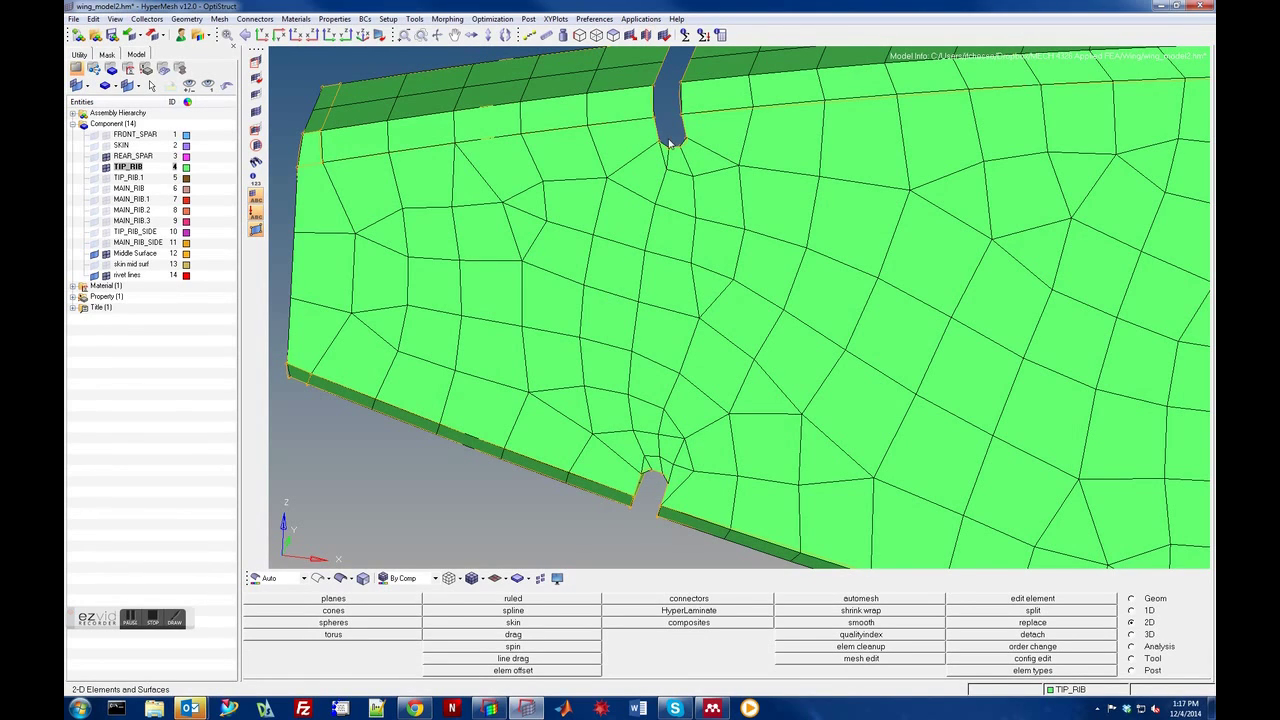
scroll(668, 142, "up", 5)
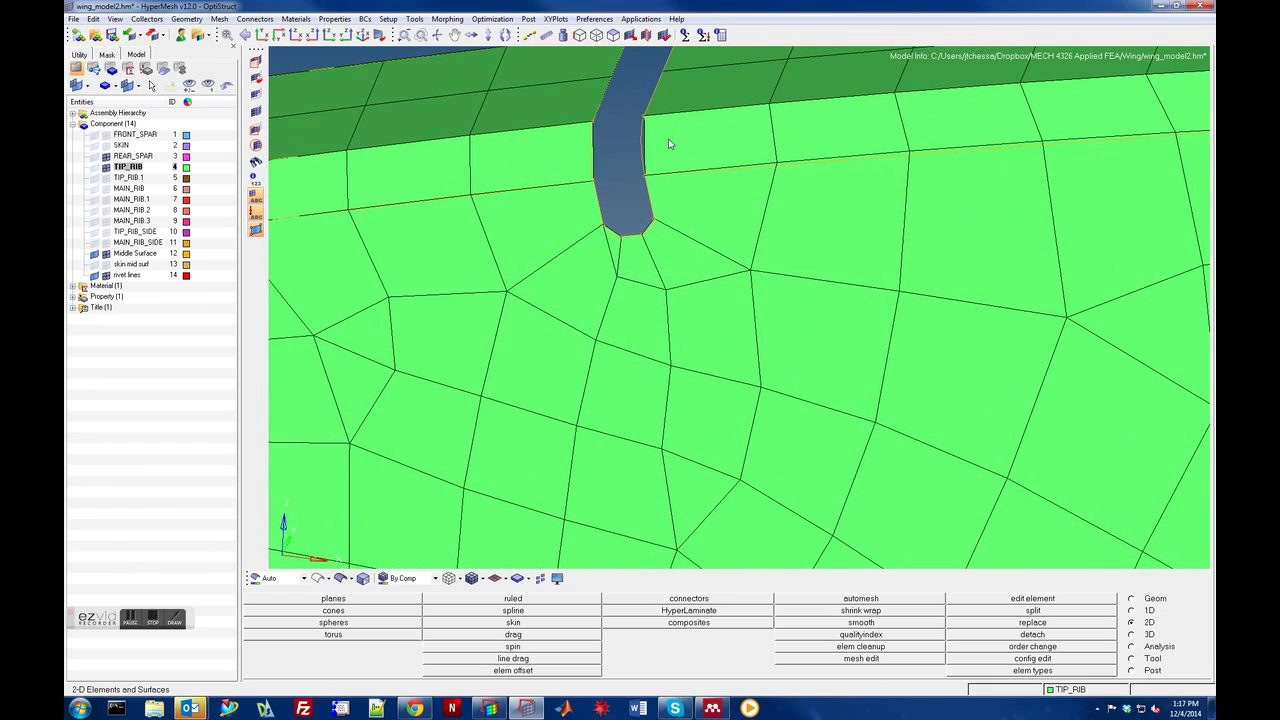
left_click(1133, 658)
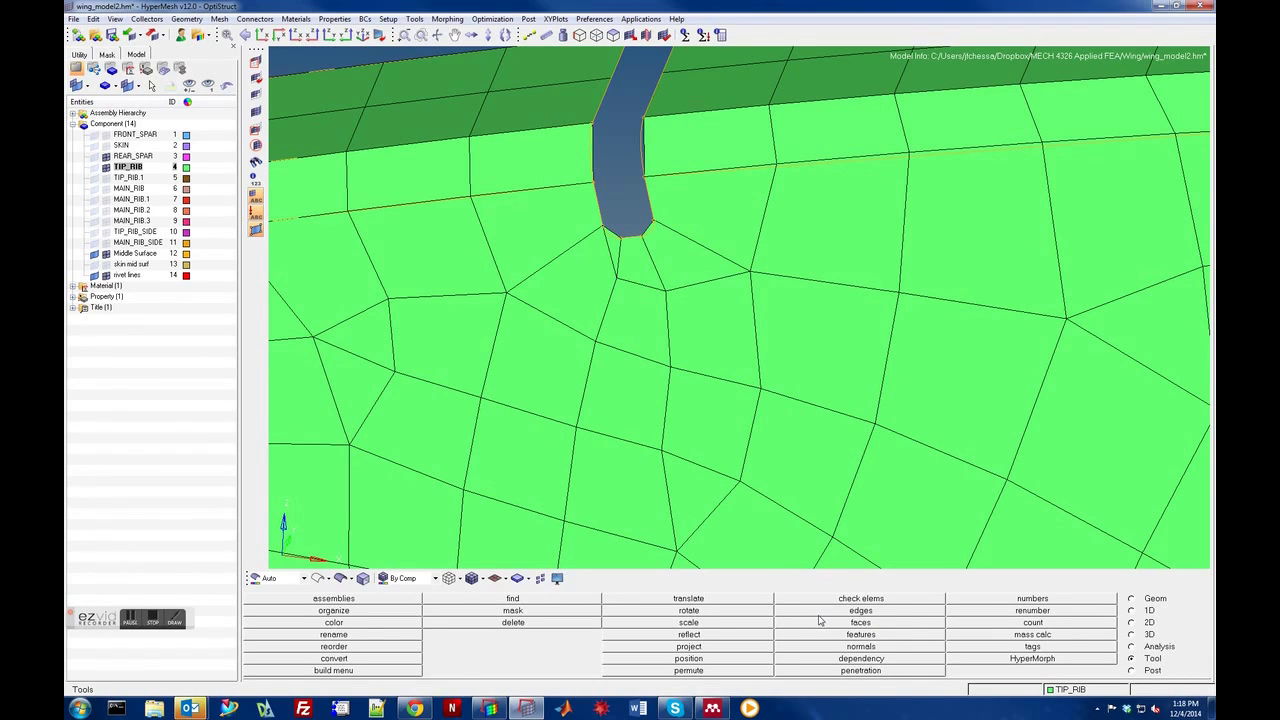
left_click(514, 622)
left_click(343, 609)
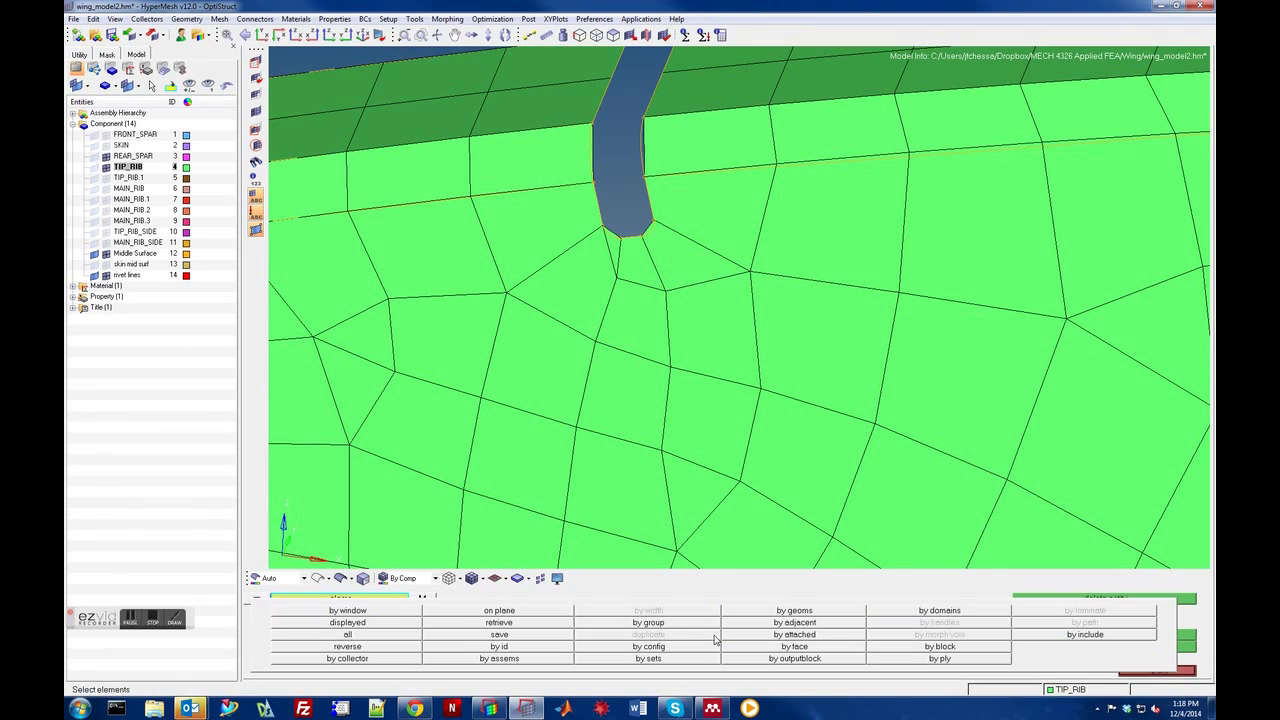
left_click(521, 625)
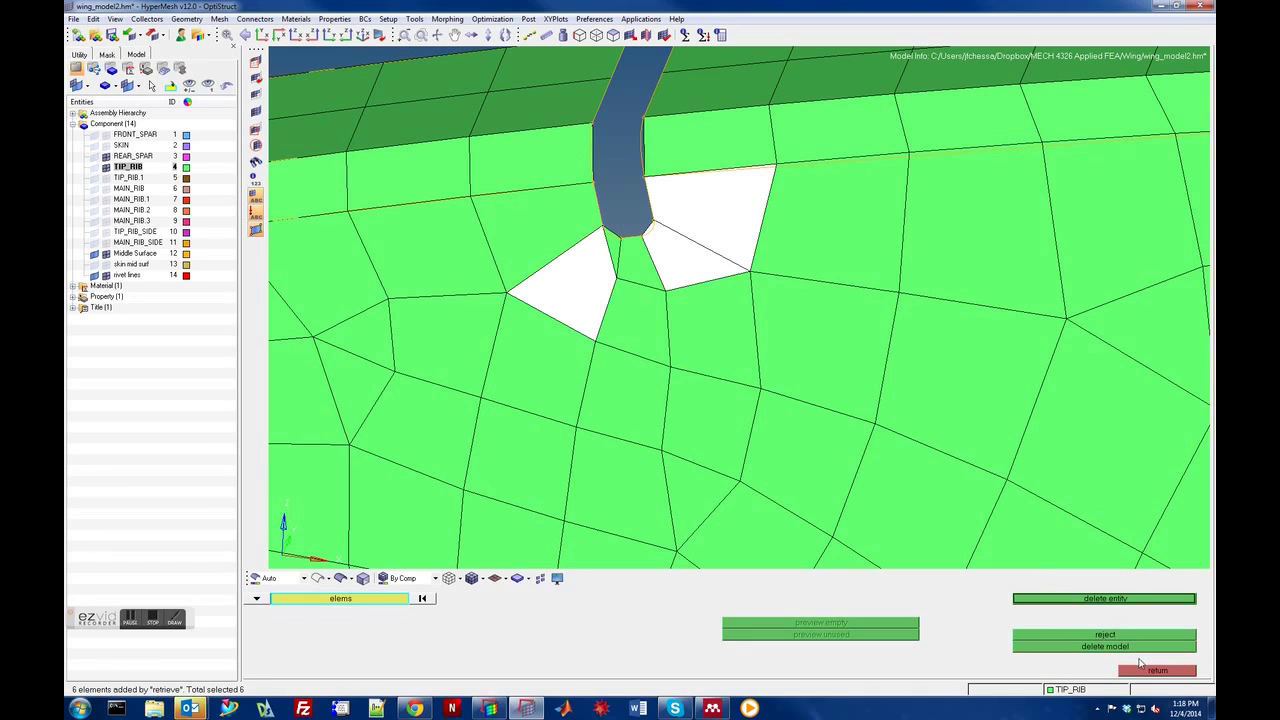
right_click(670, 258)
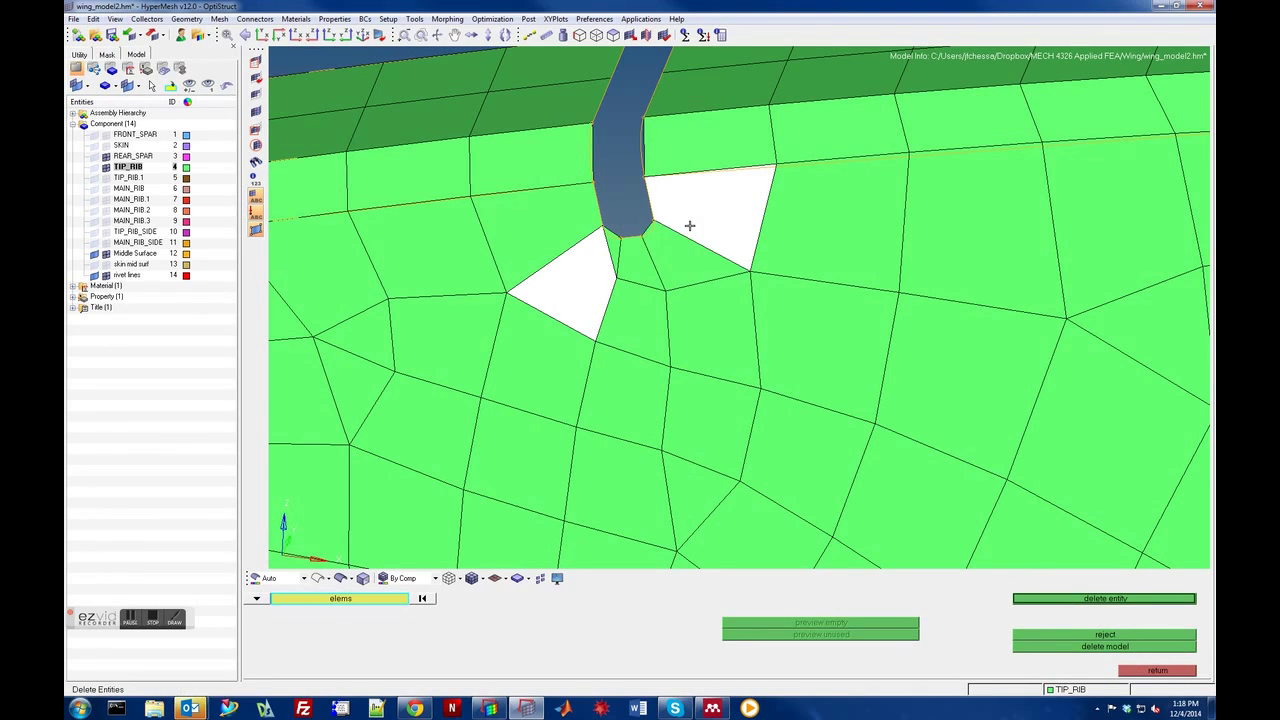
right_click(688, 225)
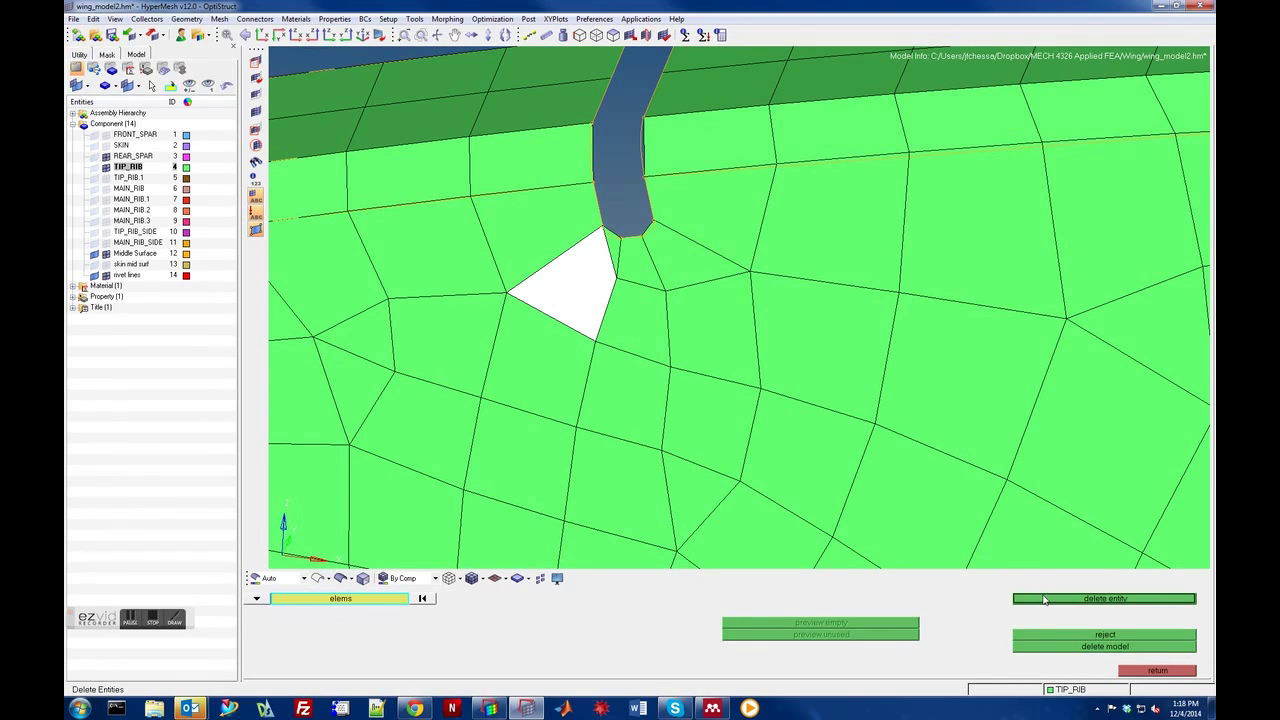
left_click(1044, 599)
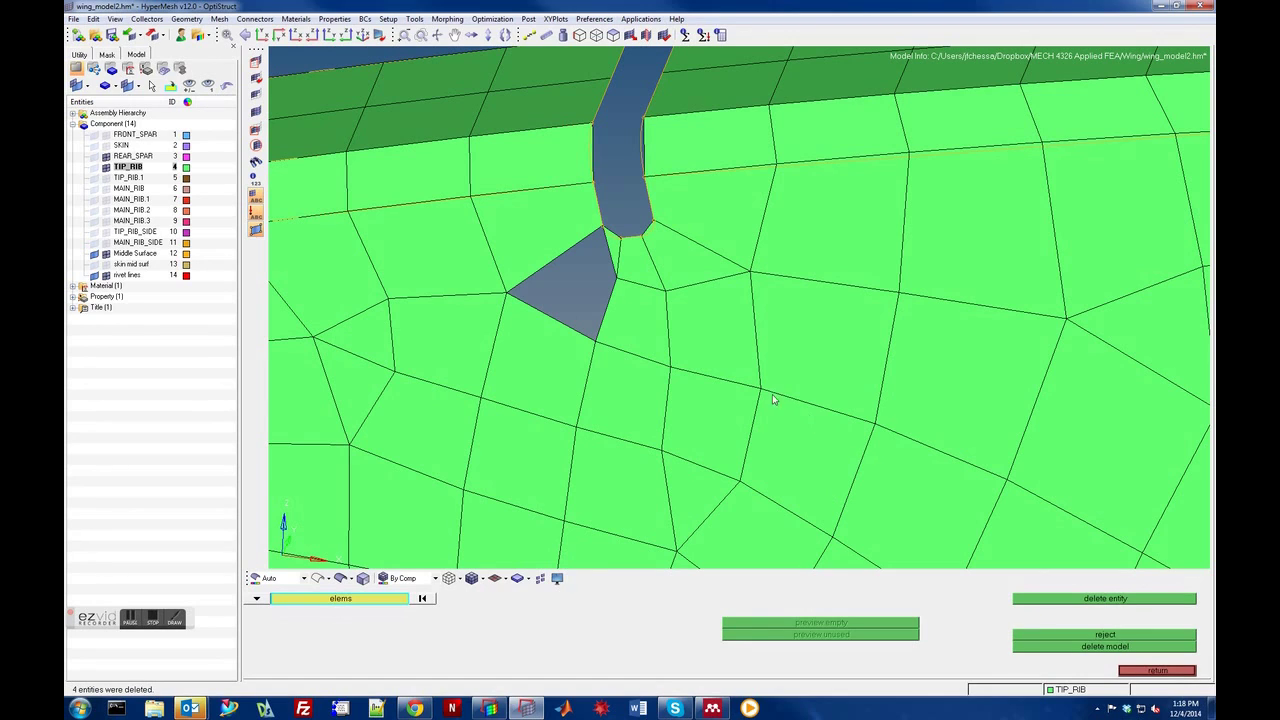
left_click(1160, 671)
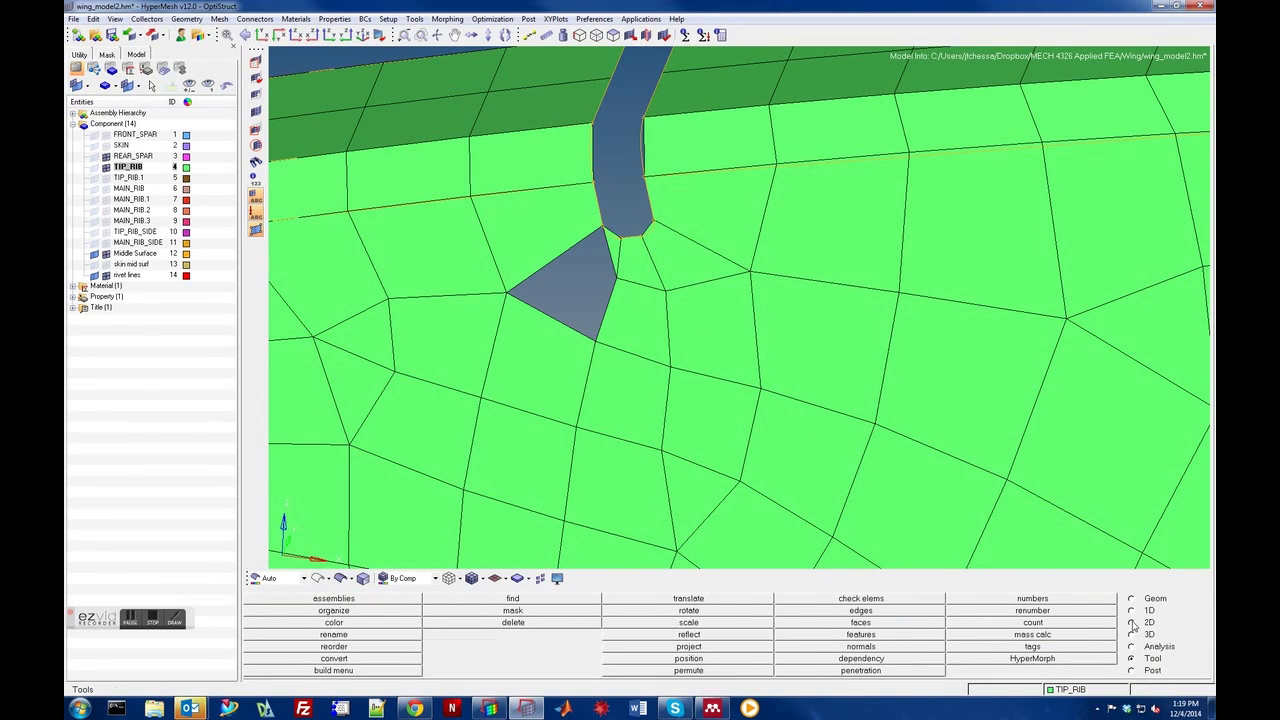
- Try to fill the hole beside the upper cutout with two tria elements, and reject the upper one
left_click(1132, 623)
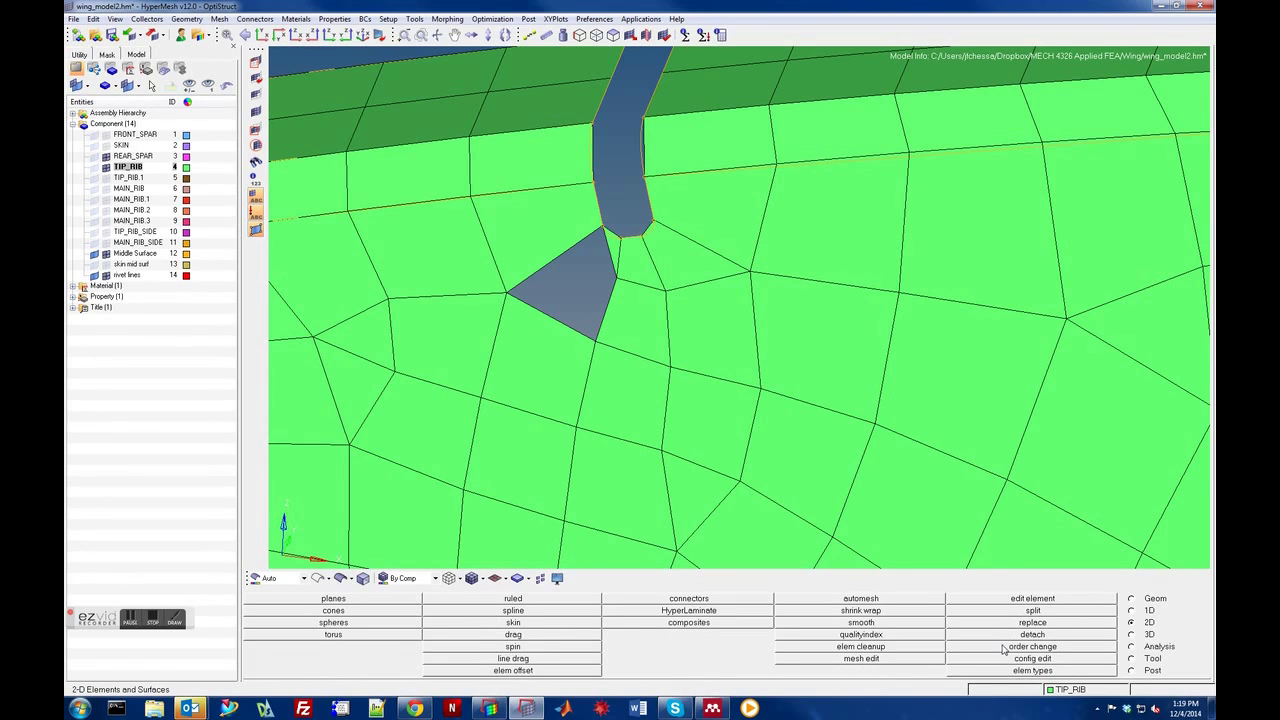
left_click(998, 601)
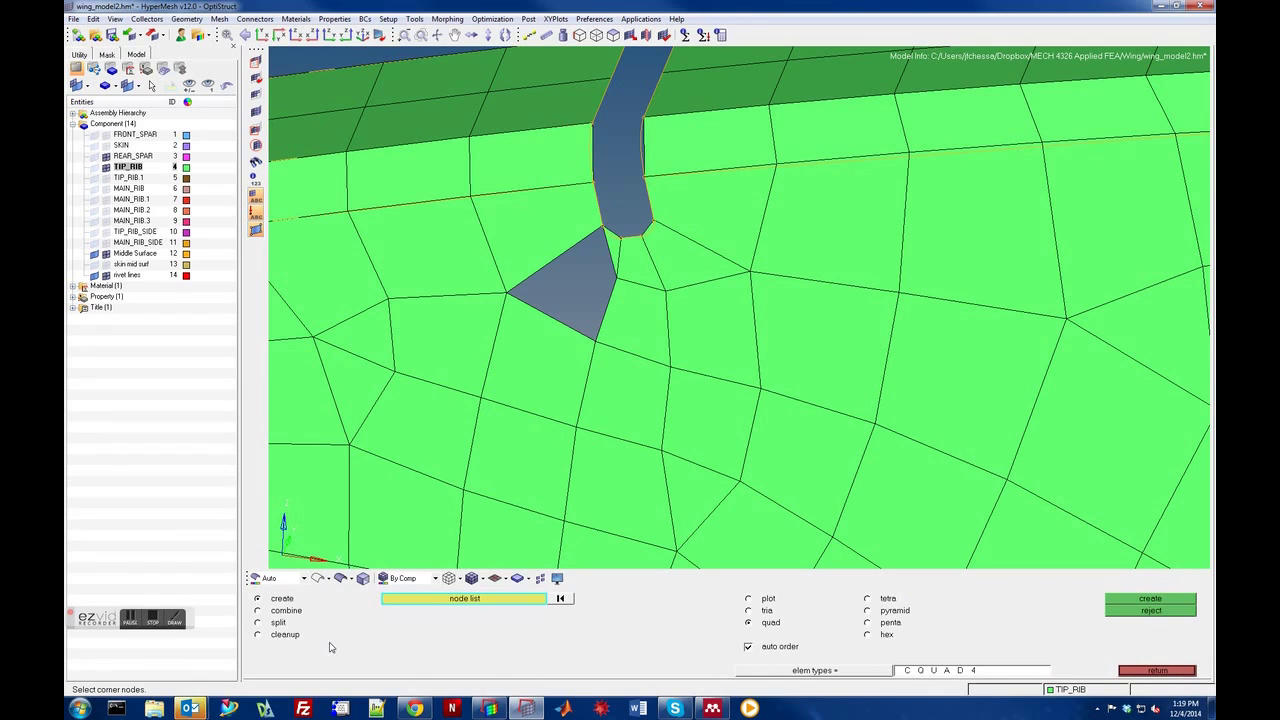
left_click(748, 611)
left_click(596, 342)
left_click(618, 278)
left_click(507, 293)
left_click(618, 276)
left_click(603, 230)
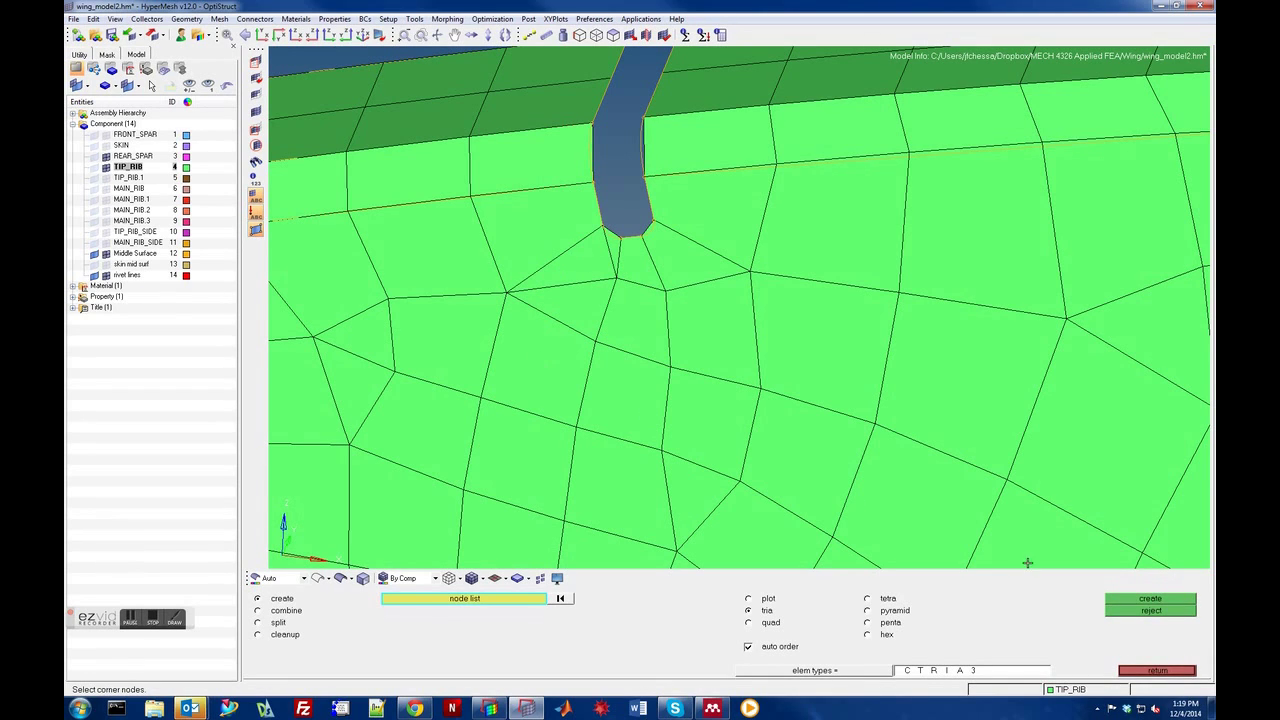
left_click(1123, 611)
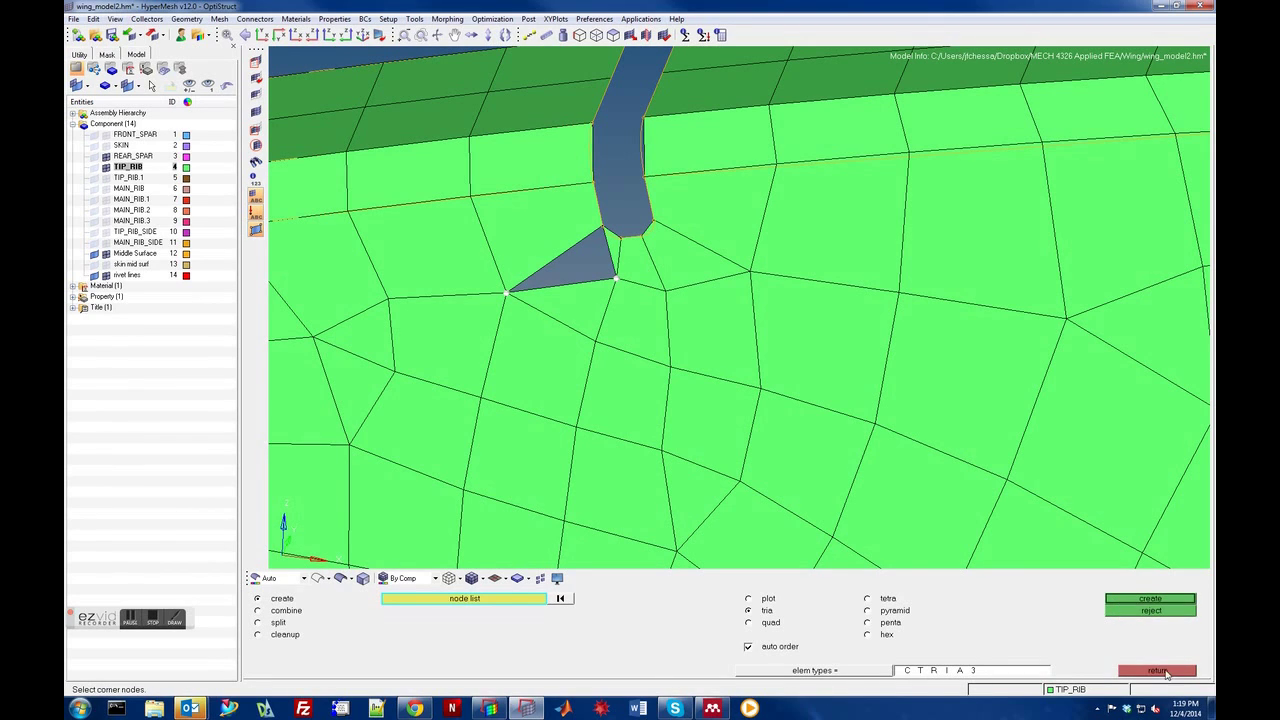
left_click(1156, 671)
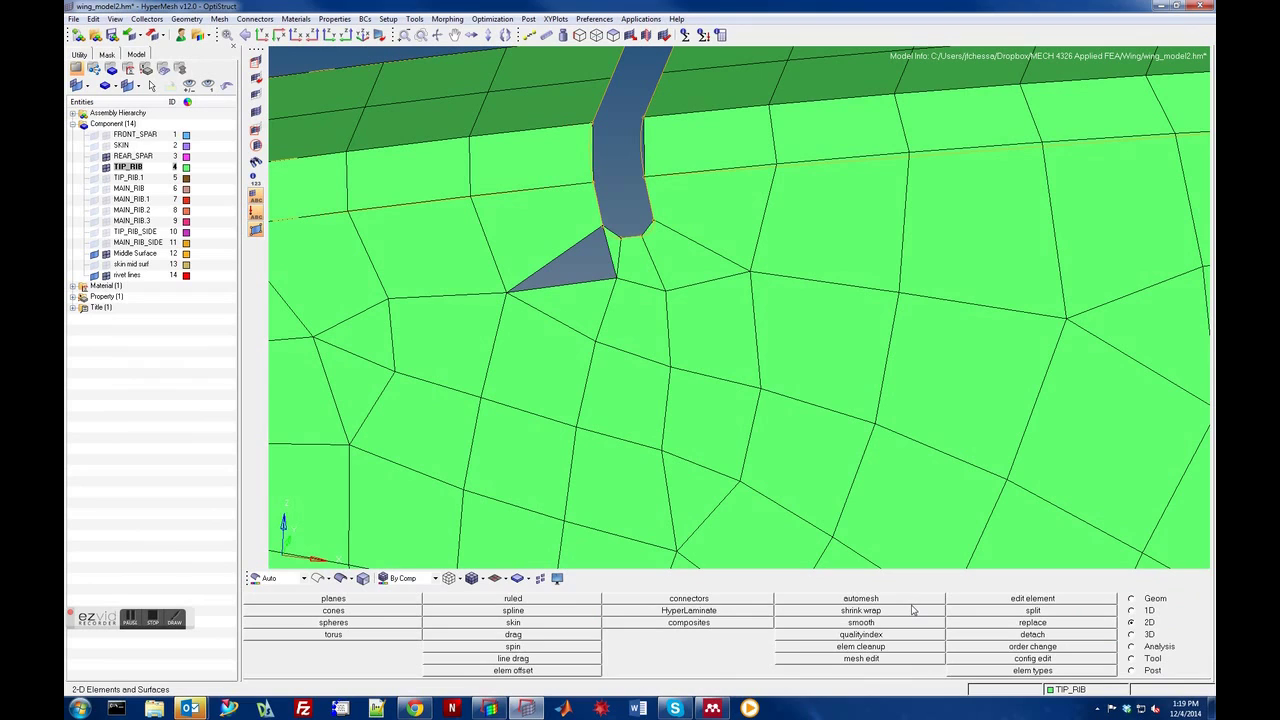
- Delete the tria filling the lower part of the hole and the narrow tria at the upper cutout's corner
left_click(1151, 663)
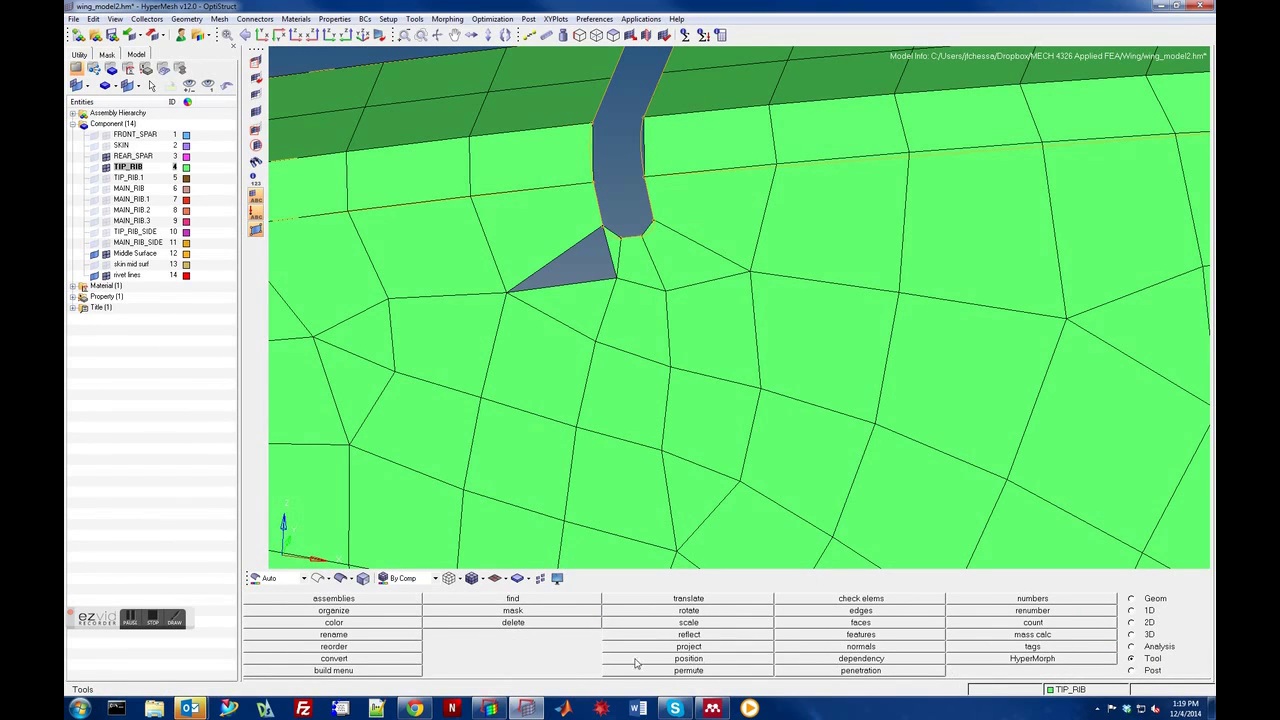
left_click(536, 623)
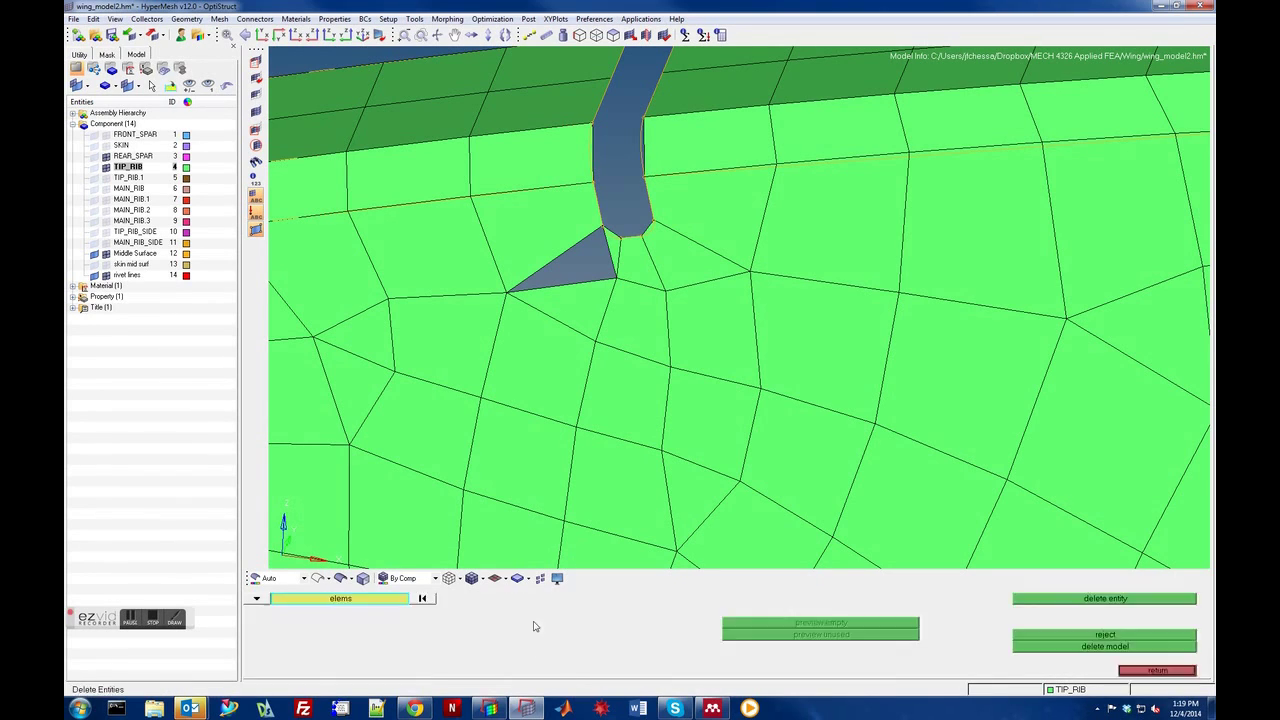
left_click(585, 310)
left_click(608, 250)
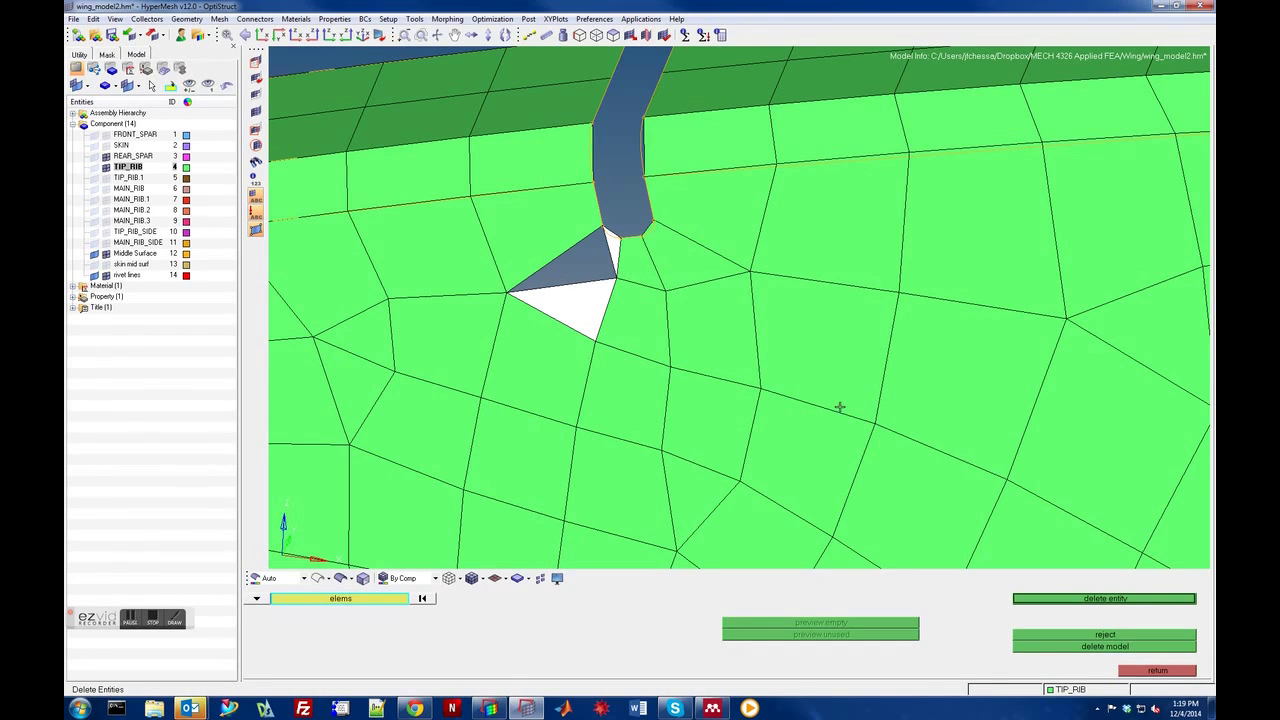
left_click(1047, 599)
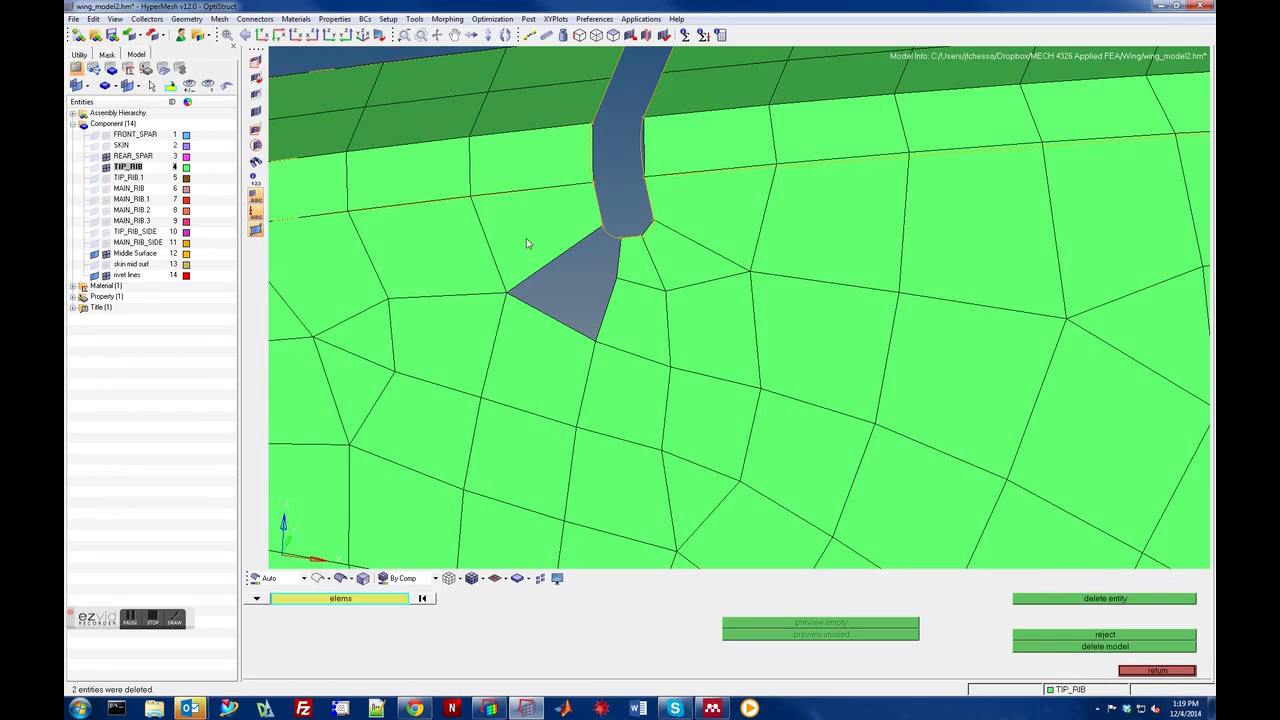
left_click(1157, 670)
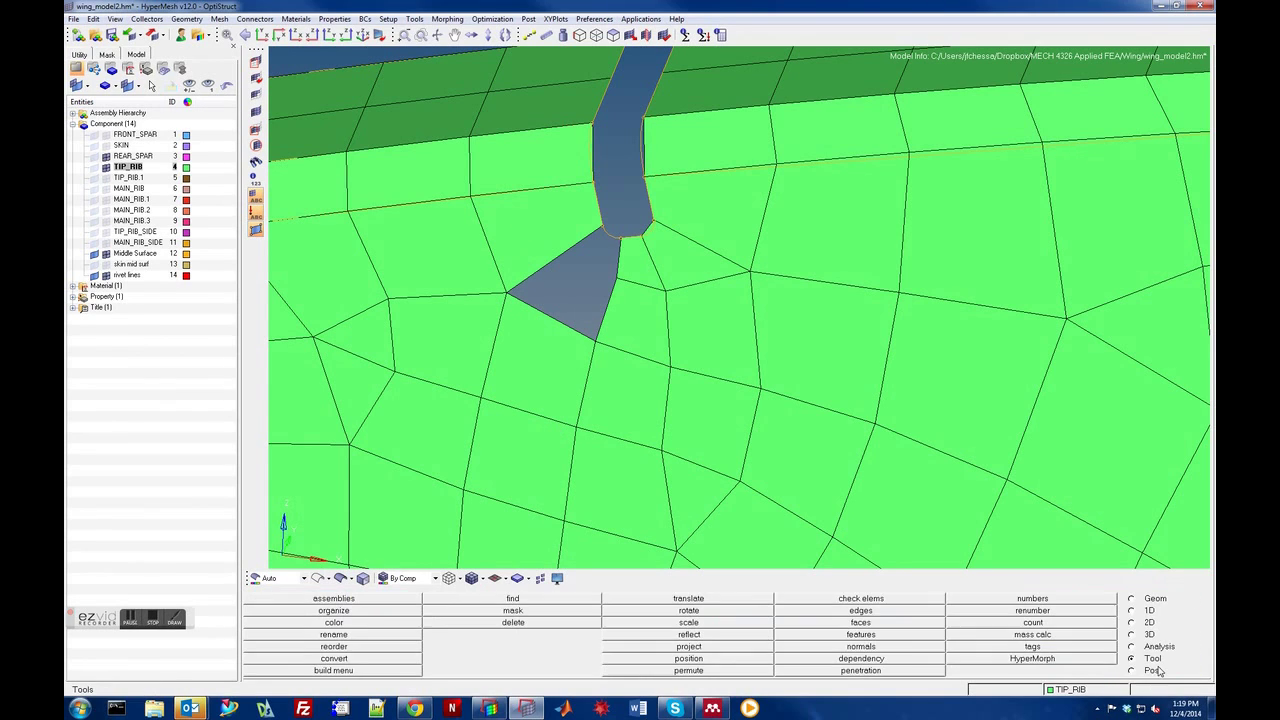
left_click(1131, 622)
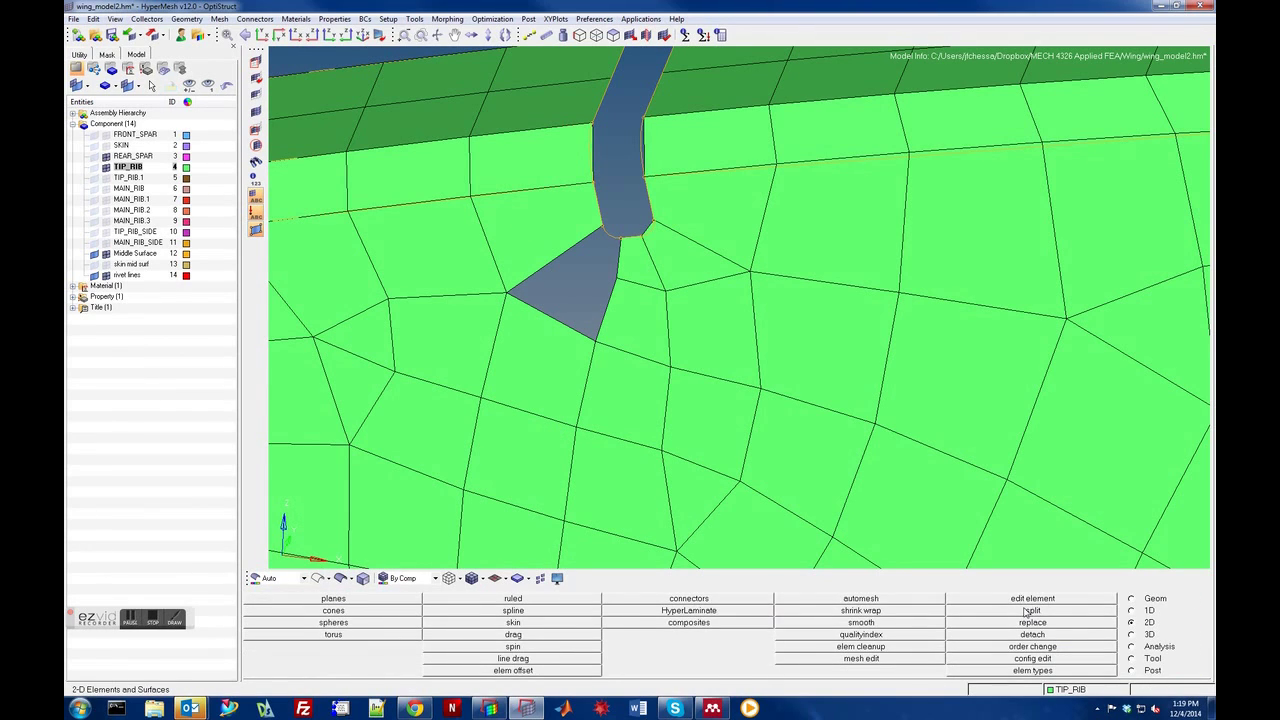
left_click(1031, 610)
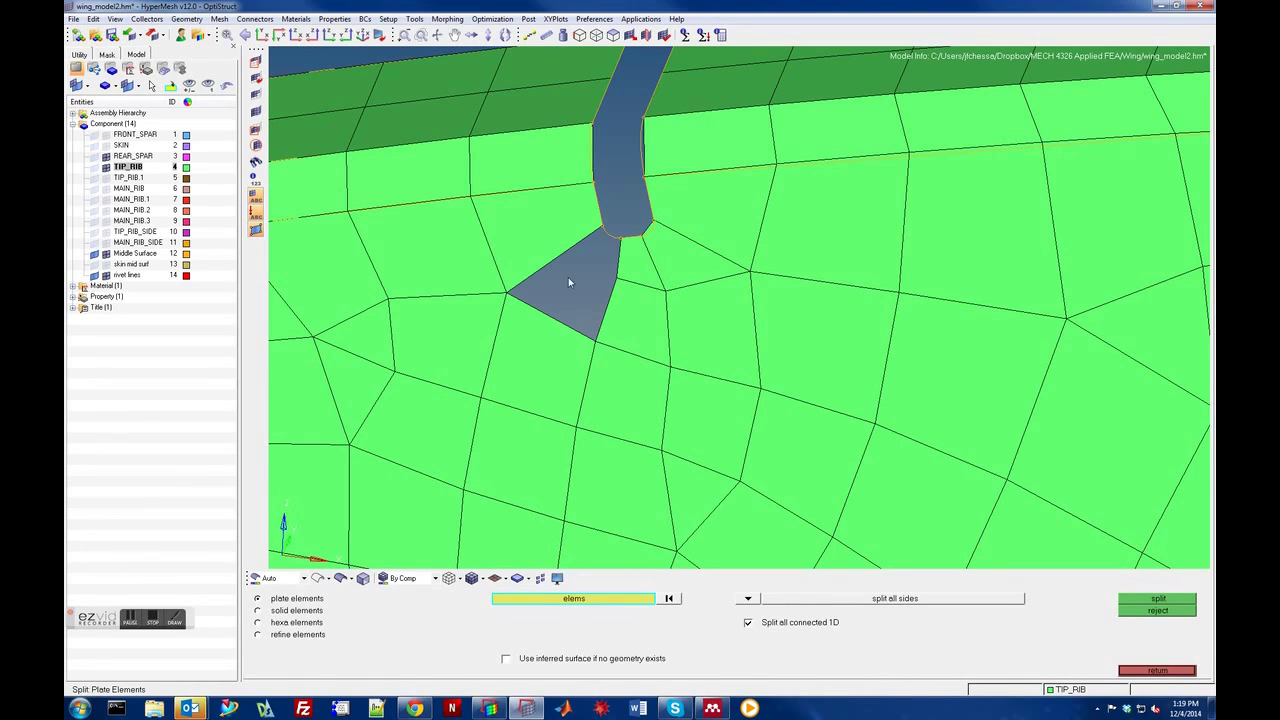
left_click(538, 234)
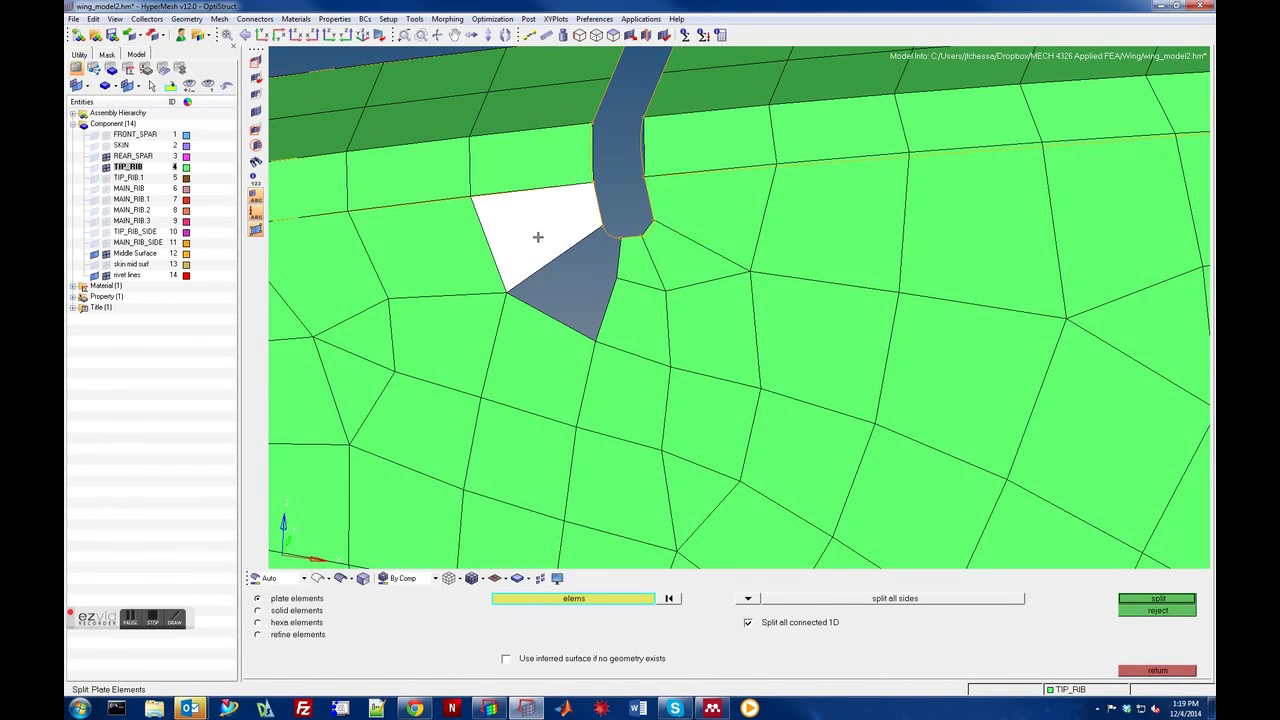
left_click(1150, 670)
- Split the element beside the upper cutout in two with a splitting line from the hole up across its flange-side edge
left_click(1032, 598)
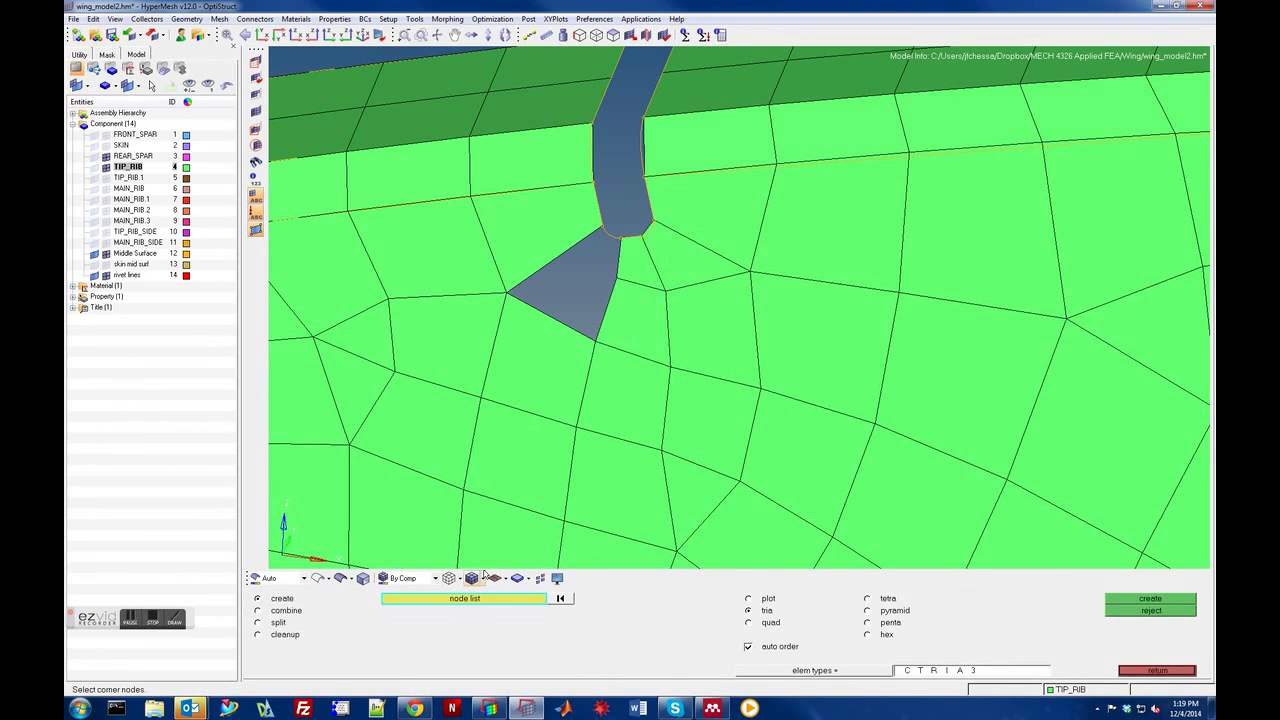
left_click(279, 623)
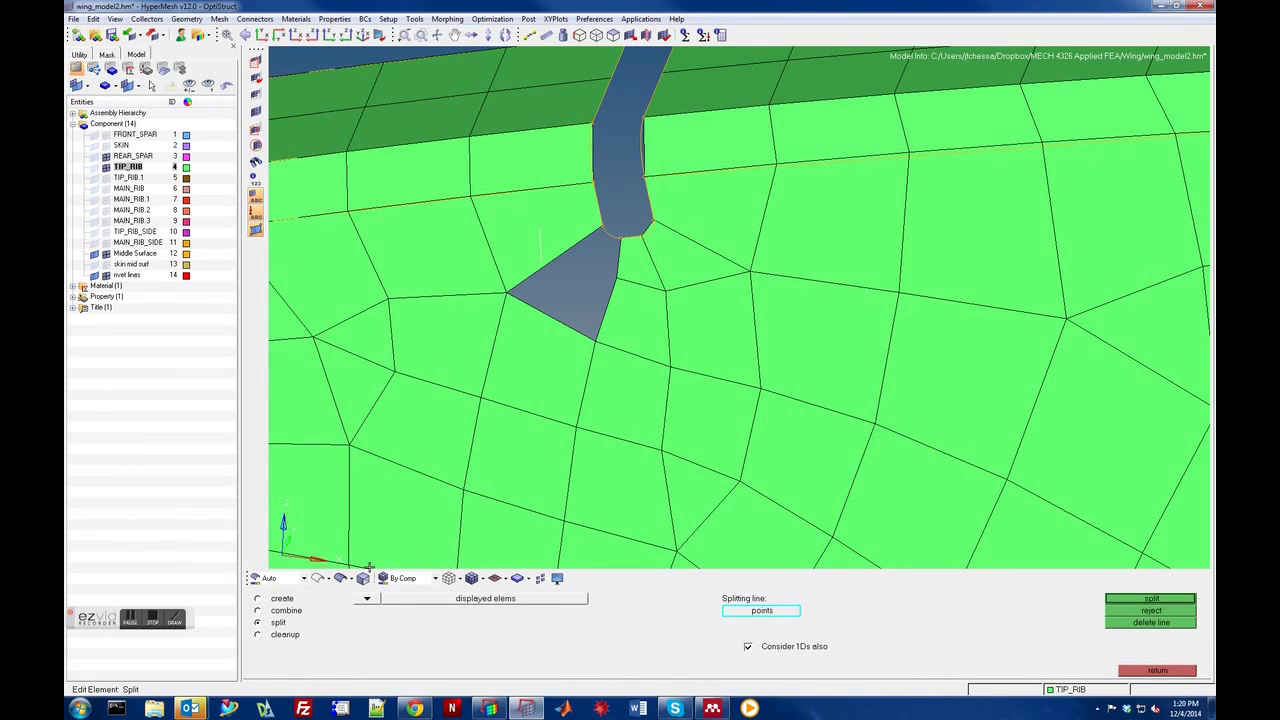
left_click(367, 598)
left_click(392, 623)
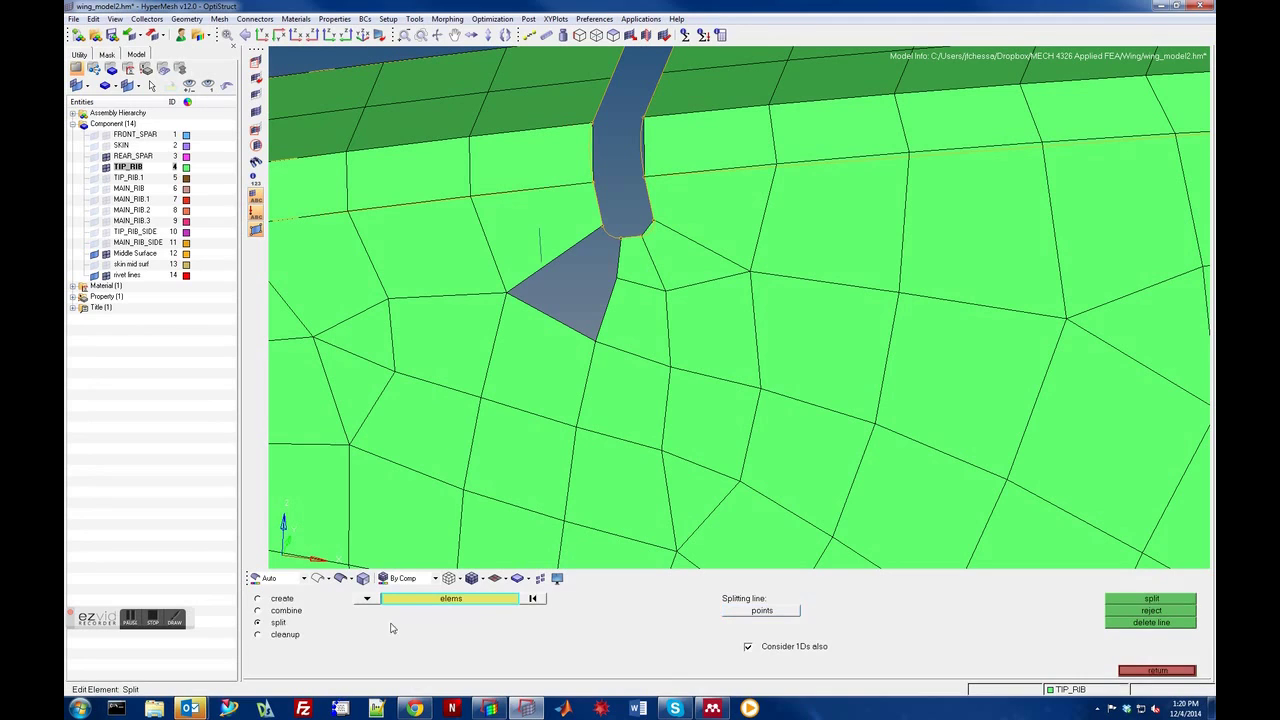
left_click(526, 244)
left_click(1152, 599)
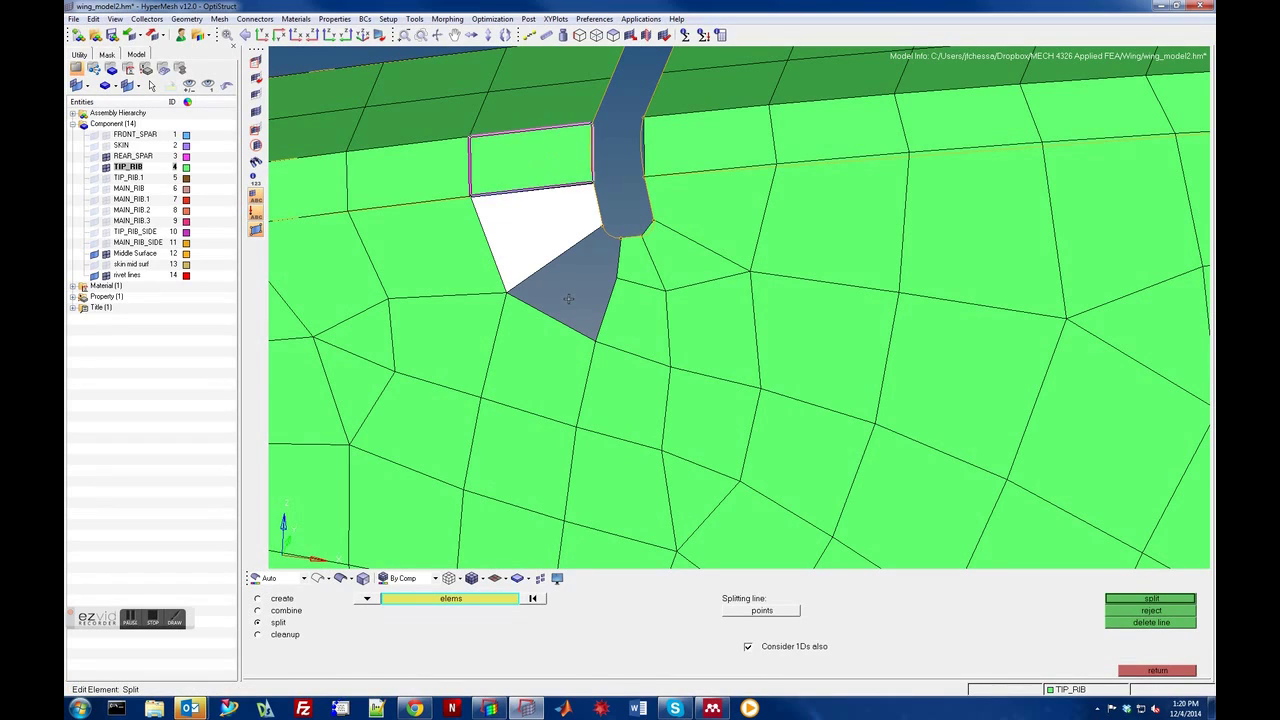
left_click(761, 611)
left_click(565, 280)
left_click(523, 166)
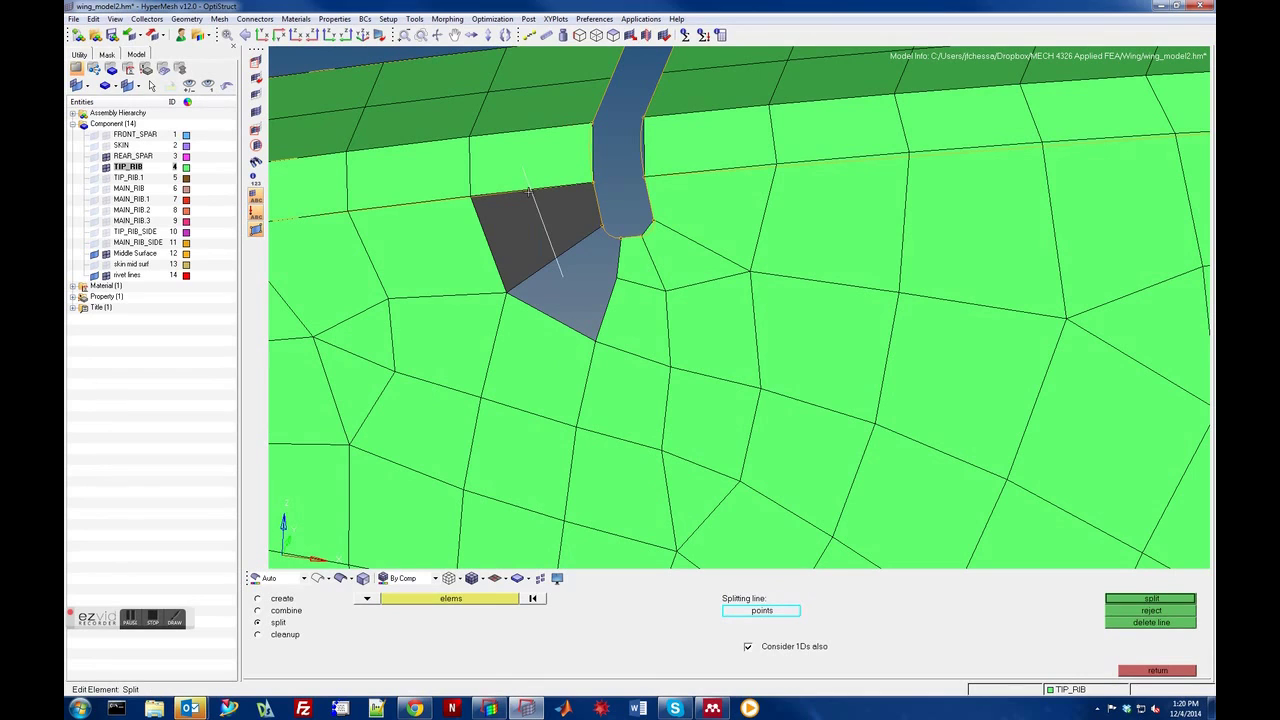
left_click(1148, 601)
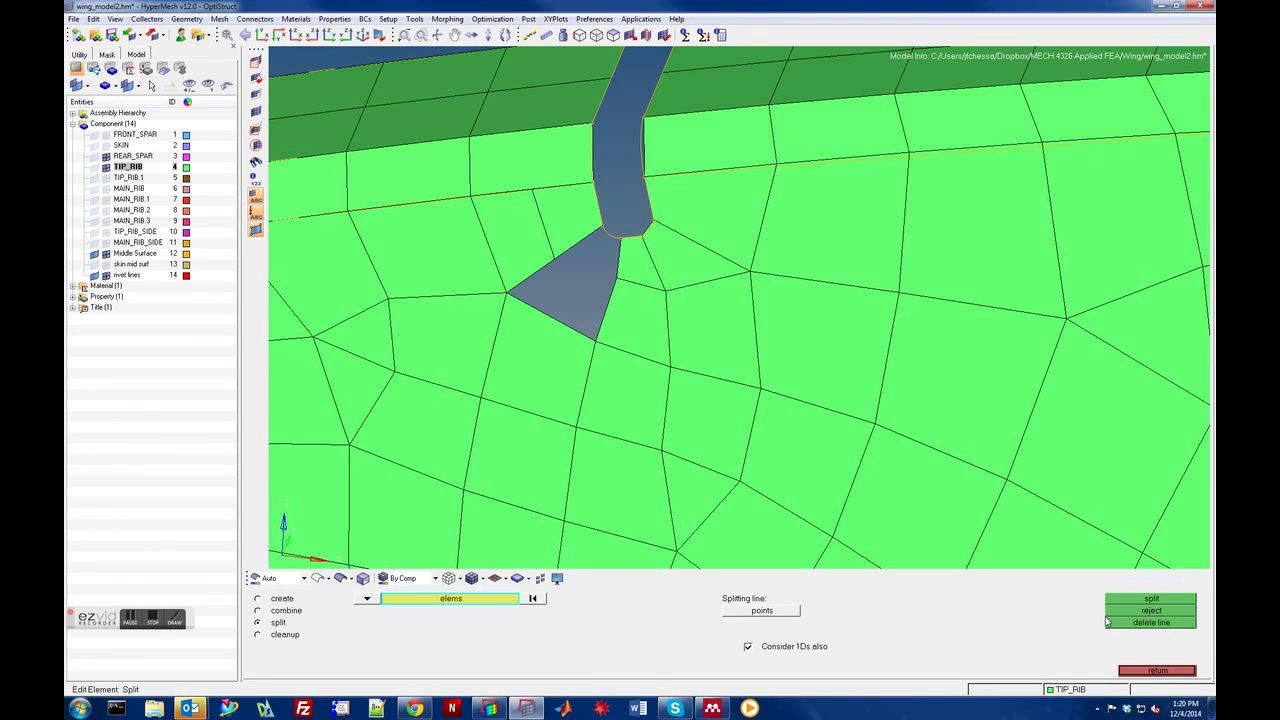
left_click(1157, 671)
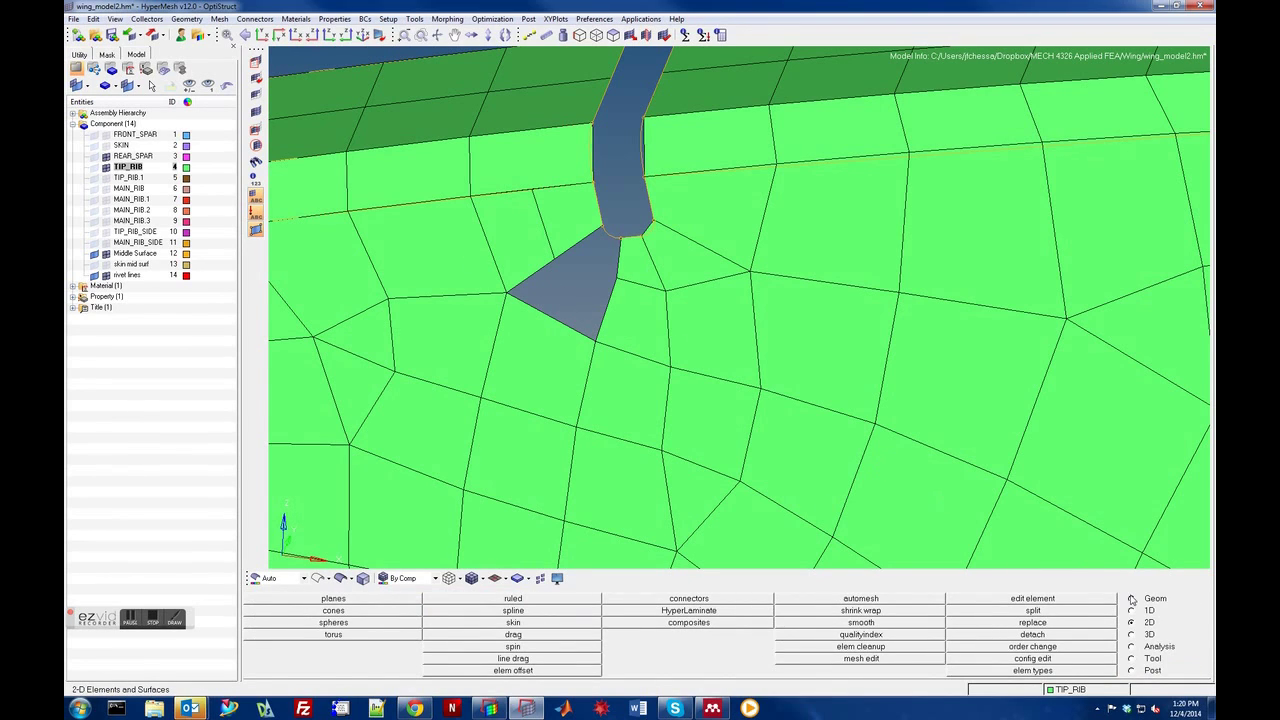
- Fill the hole beside the upper cutout's rounded end with two quad elements that share the node created by the split
left_click(1041, 602)
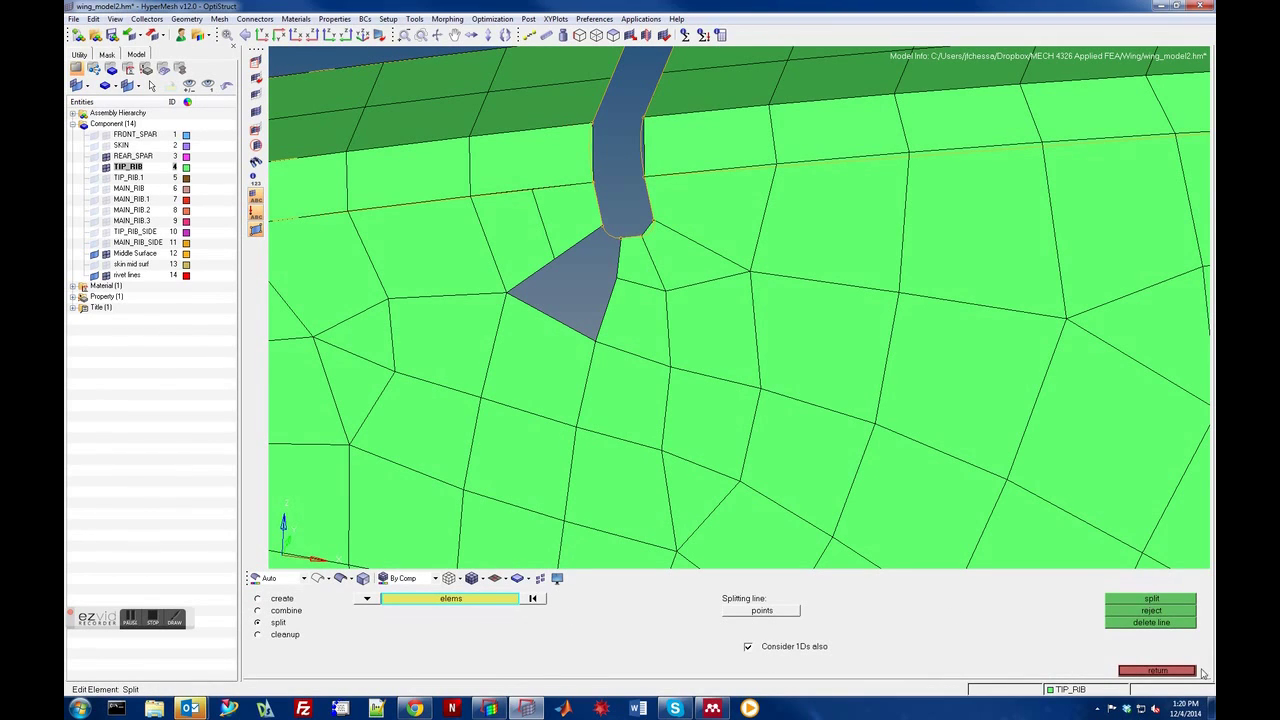
left_click(258, 598)
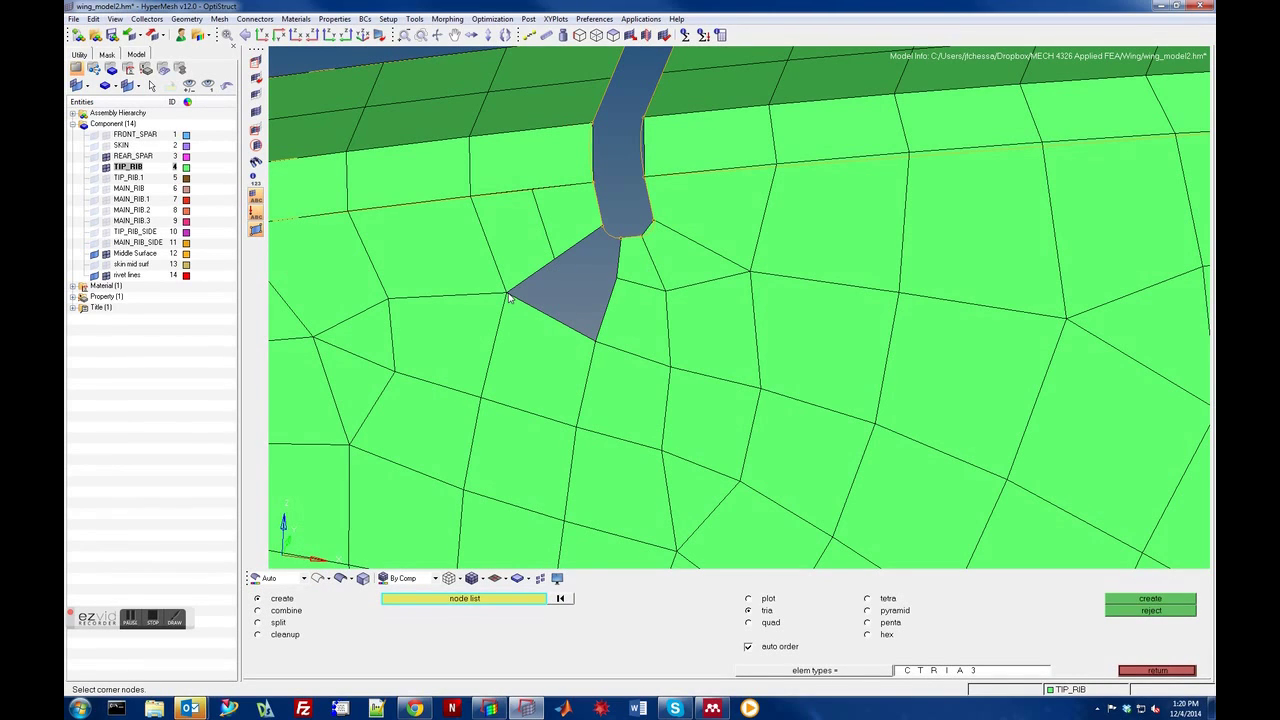
left_click(748, 622)
left_click(506, 293)
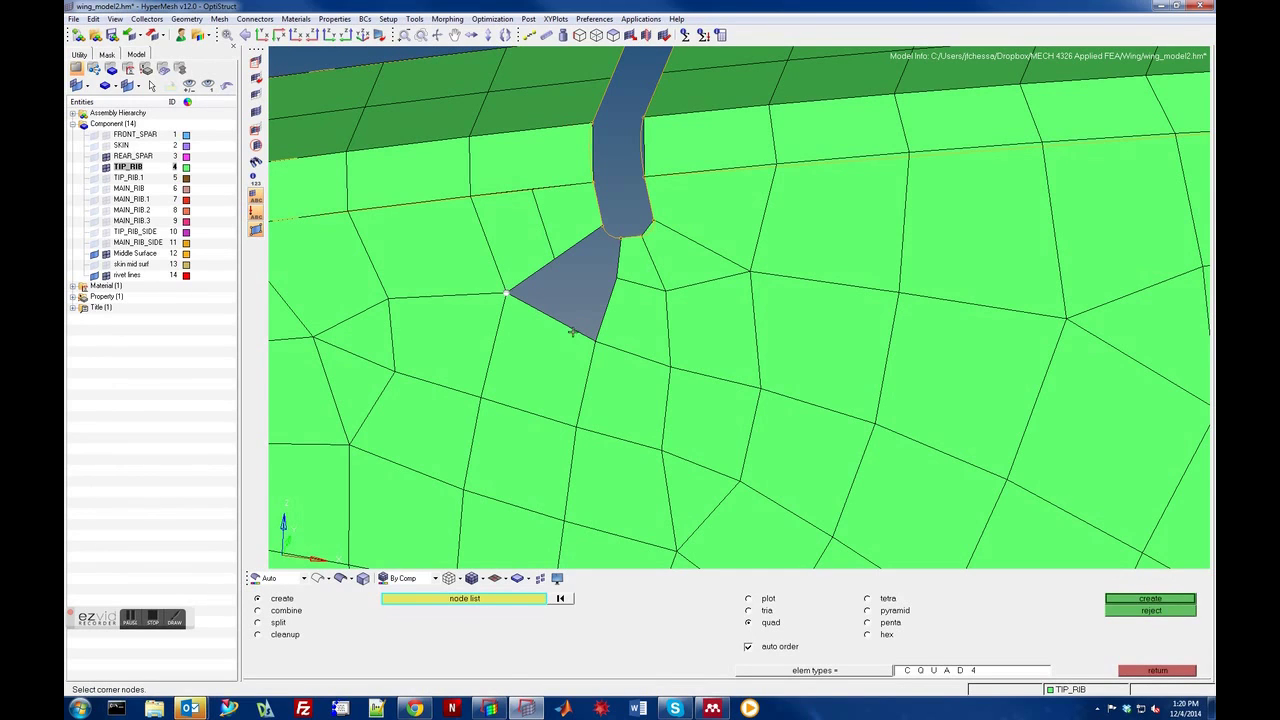
left_click(589, 340)
left_click(617, 278)
left_click(556, 261)
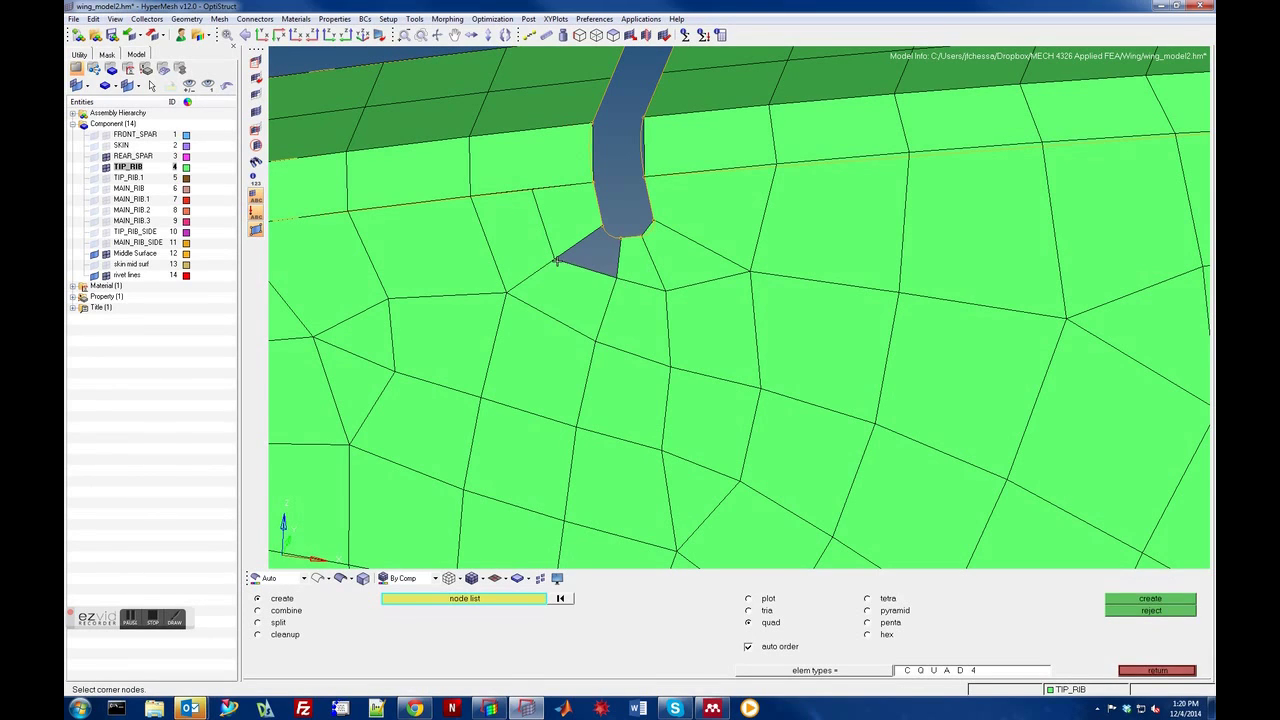
left_click(556, 261)
left_click(617, 278)
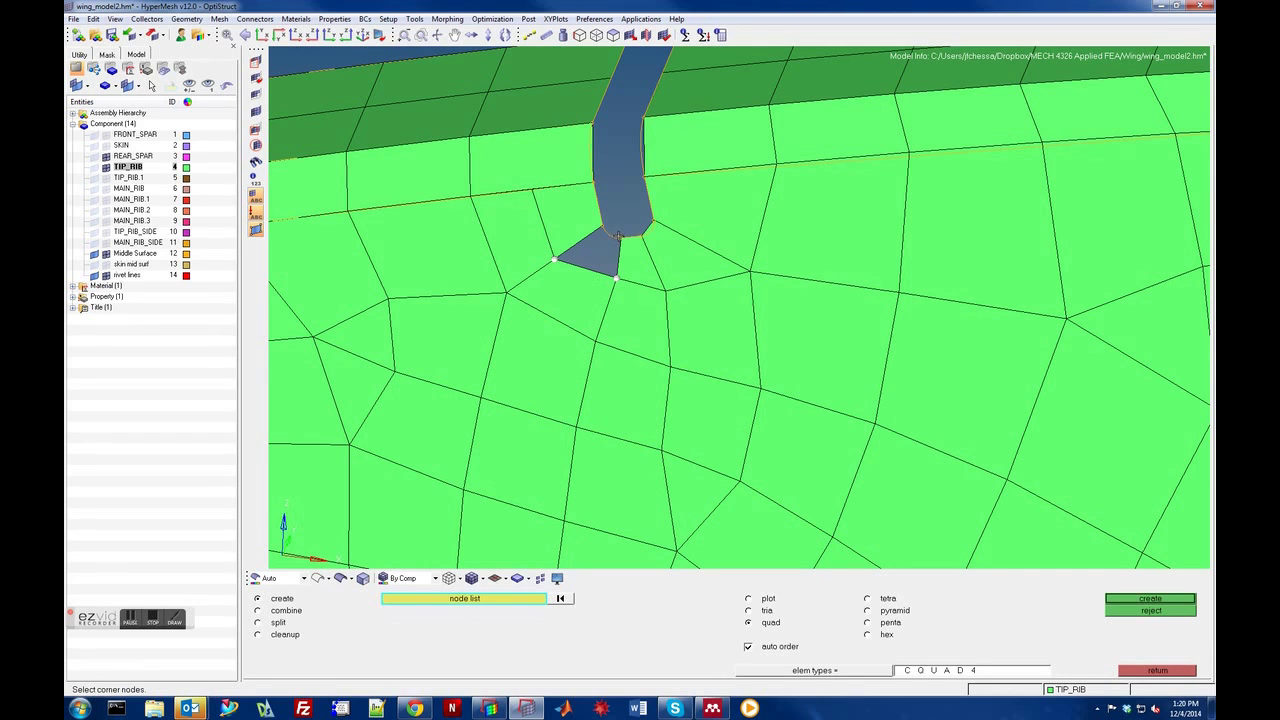
left_click(601, 224)
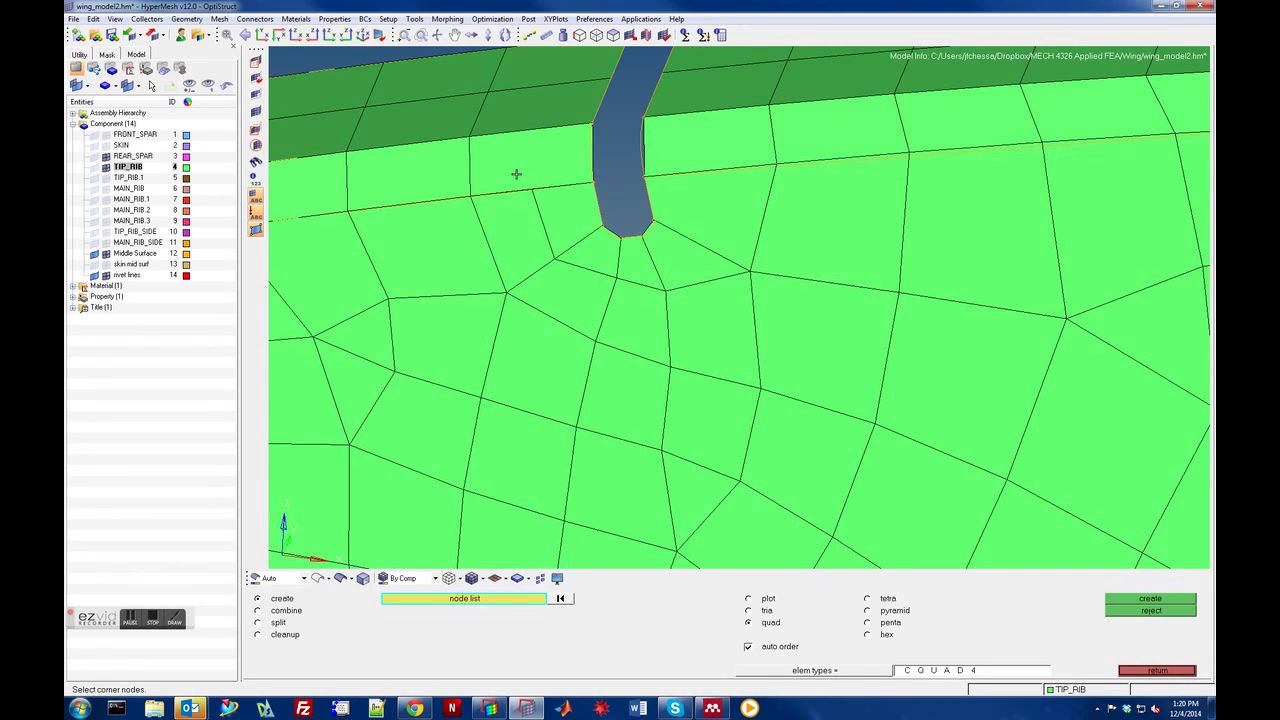
- Delete the unsplit quad in the strip between the flange and the newly split elements beside the upper cutout
key("Right")
key("Right")
key("Right")
key("Right")
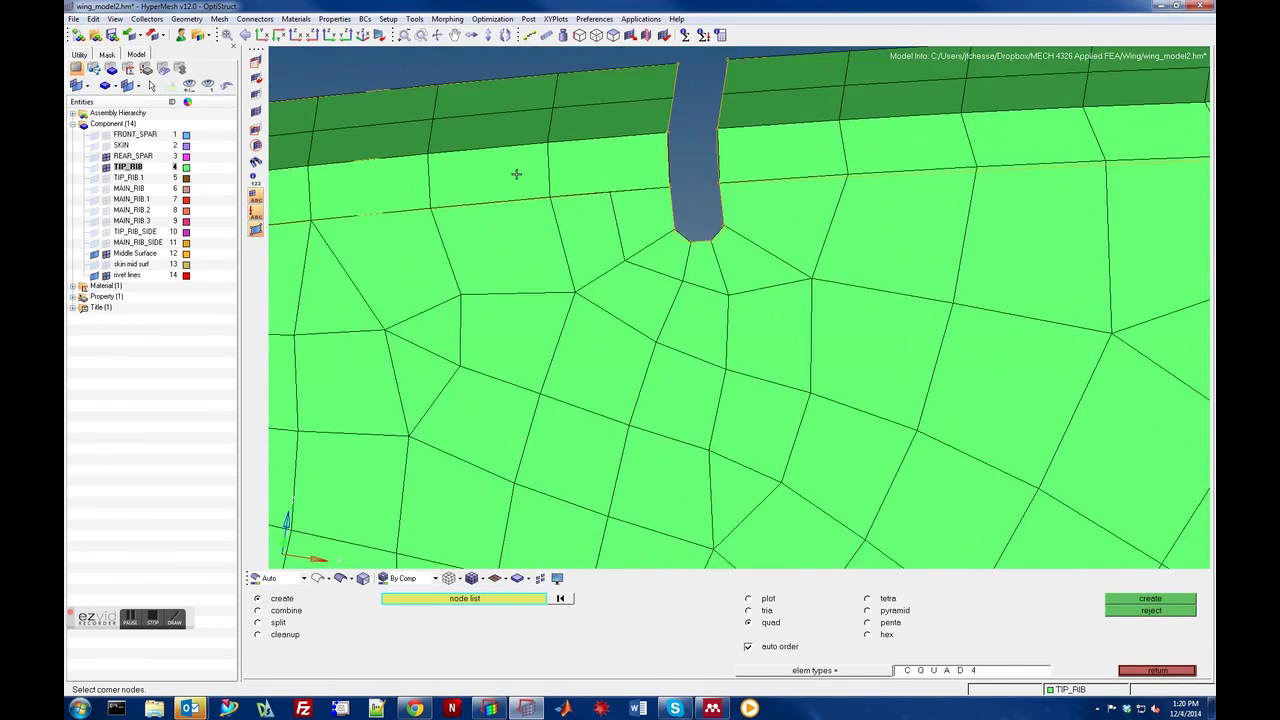
key("Down")
key("Down")
key("Down")
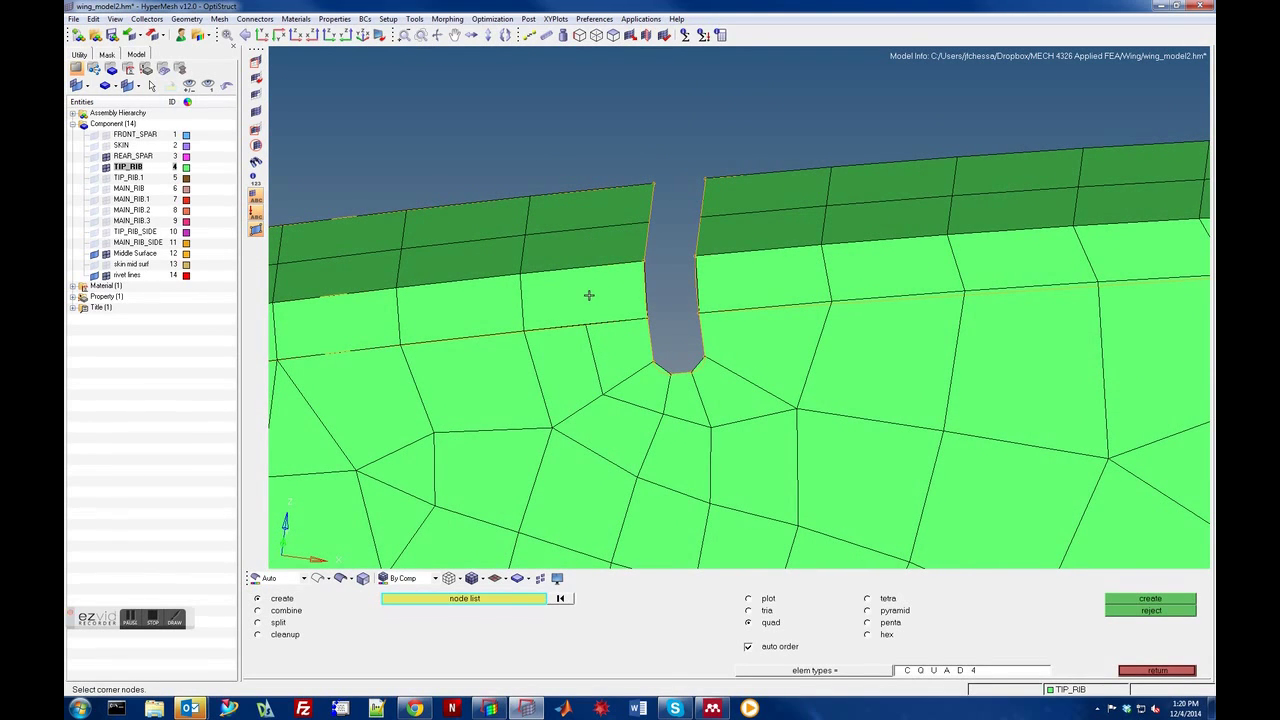
left_click(1157, 671)
left_click(1131, 658)
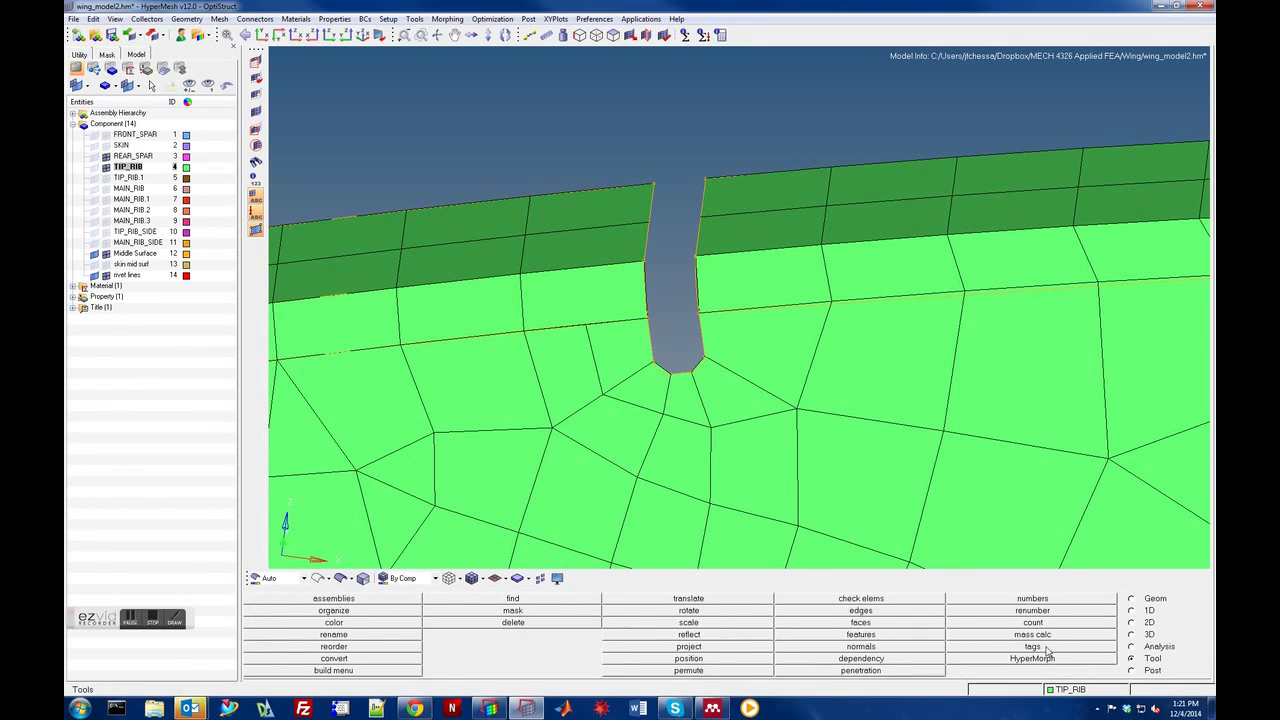
left_click(513, 622)
left_click(602, 306)
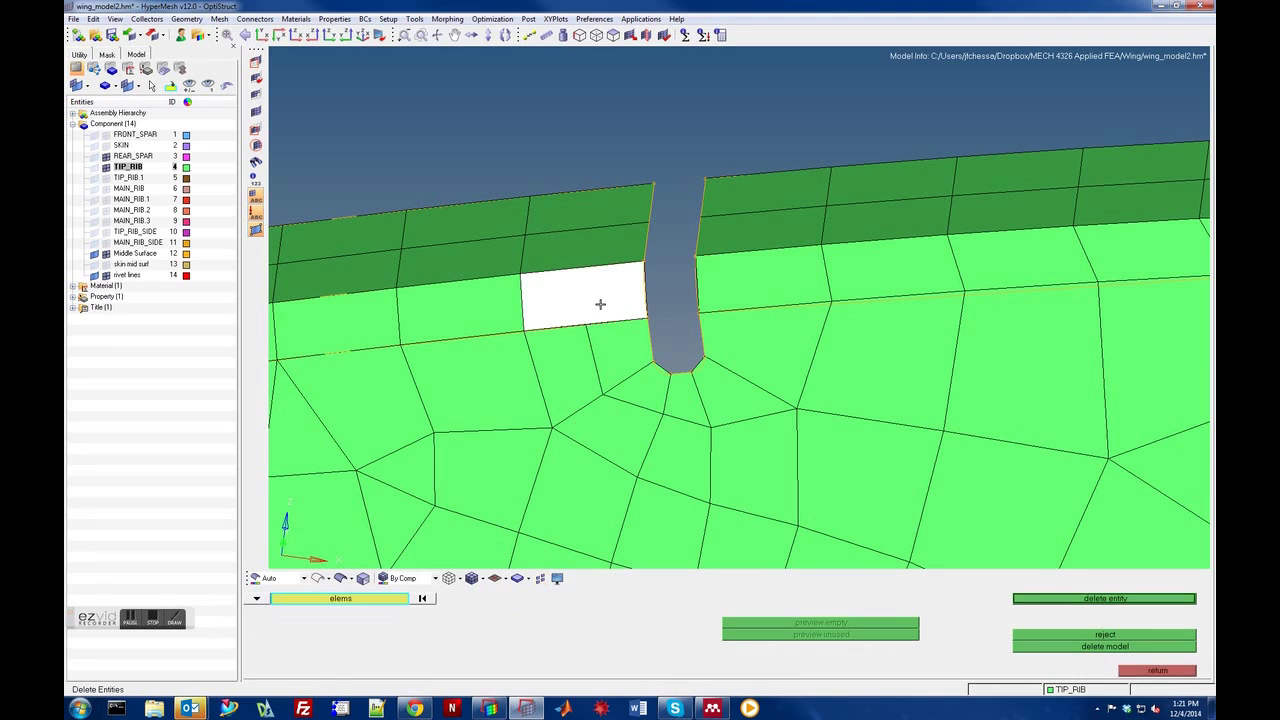
left_click(1095, 600)
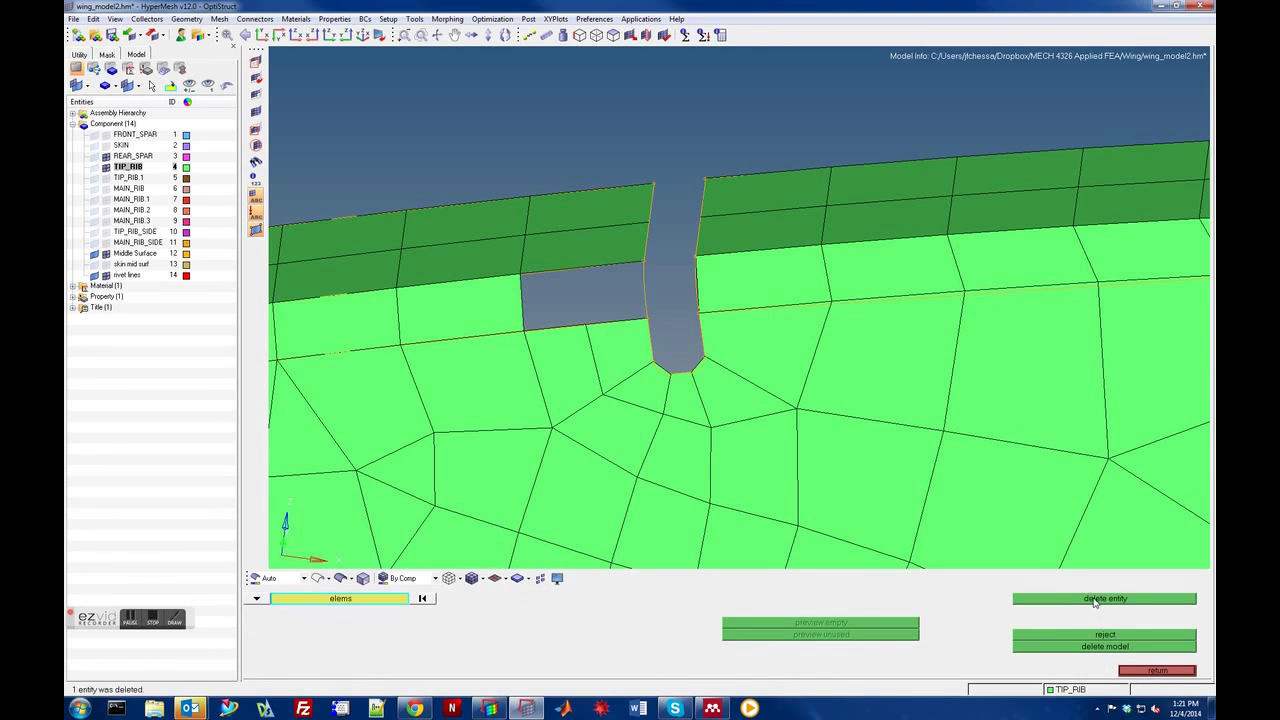
left_click(1153, 671)
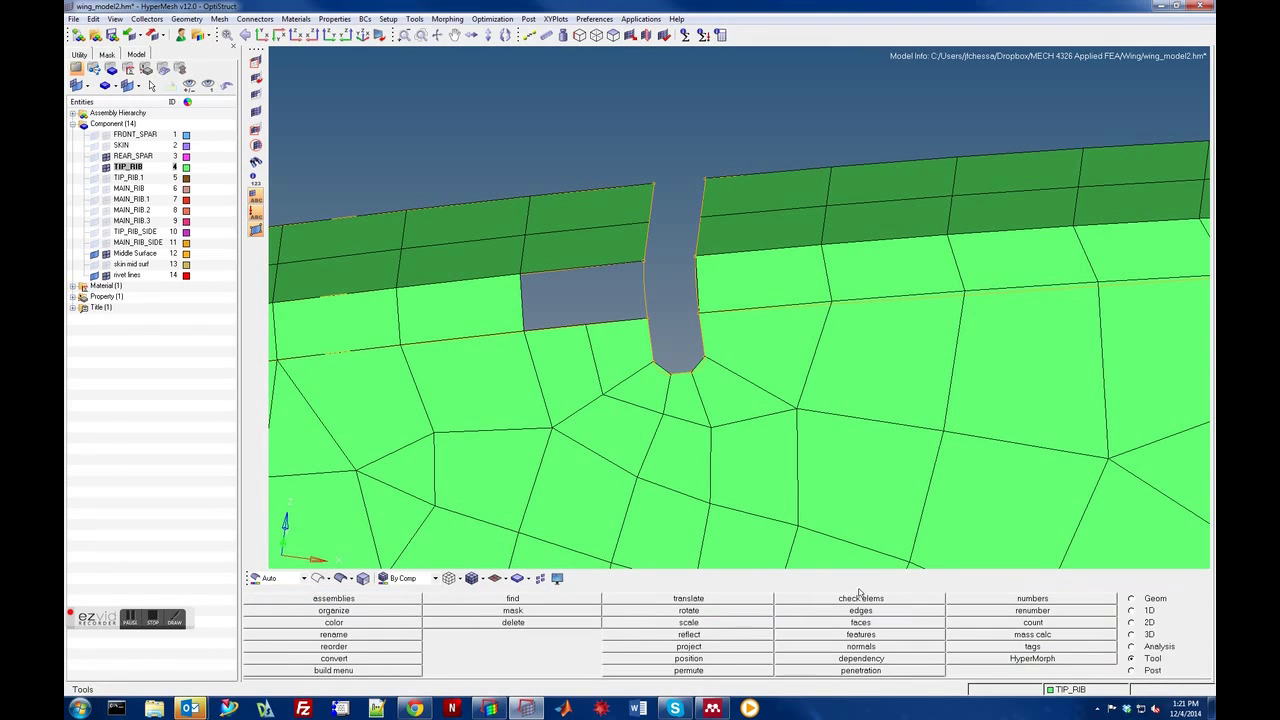
- Create a tria in the gap beside the upper cutout, joining the split node to the two corner nodes farthest from the cutout
left_click(1140, 622)
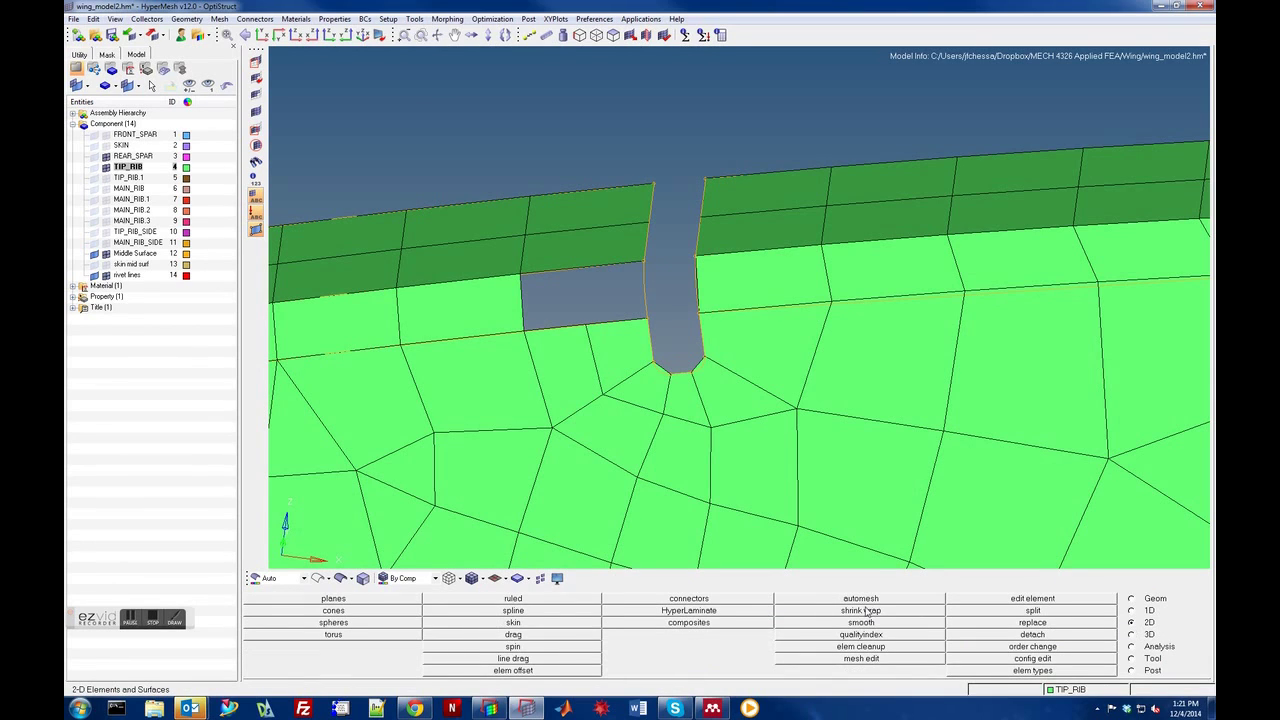
left_click(1034, 600)
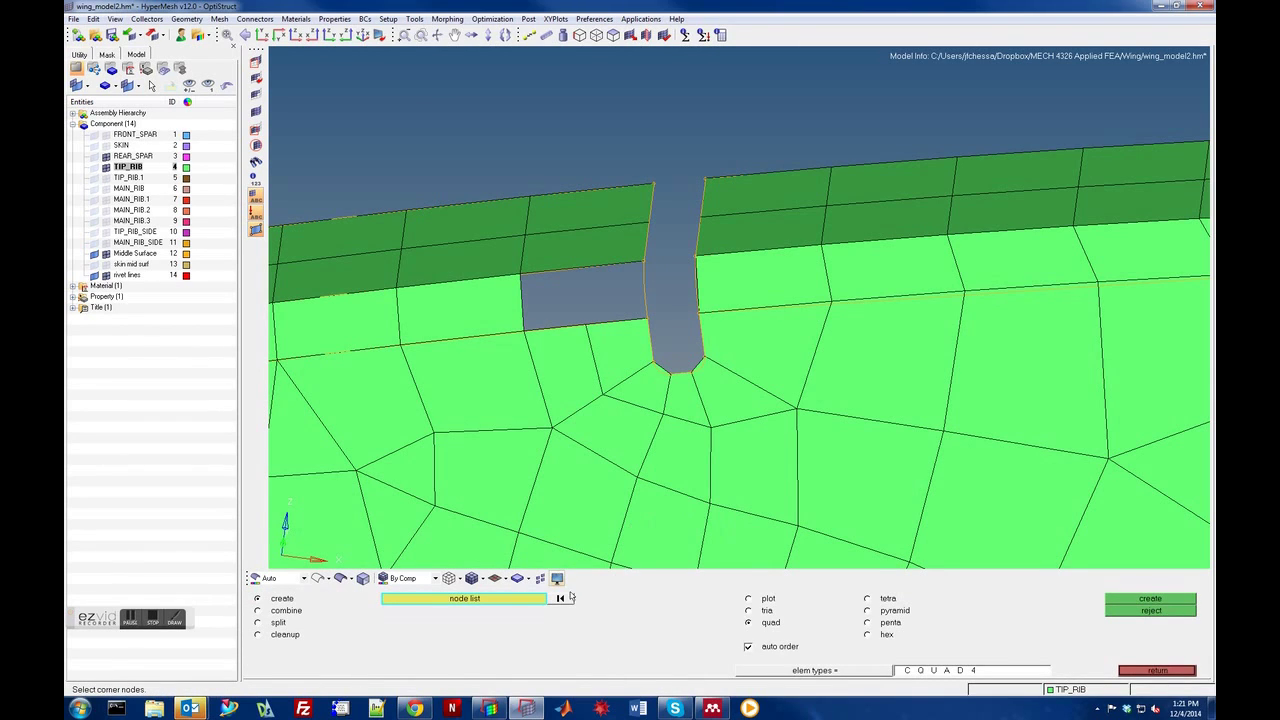
left_click(750, 611)
left_click(524, 331)
left_click(586, 328)
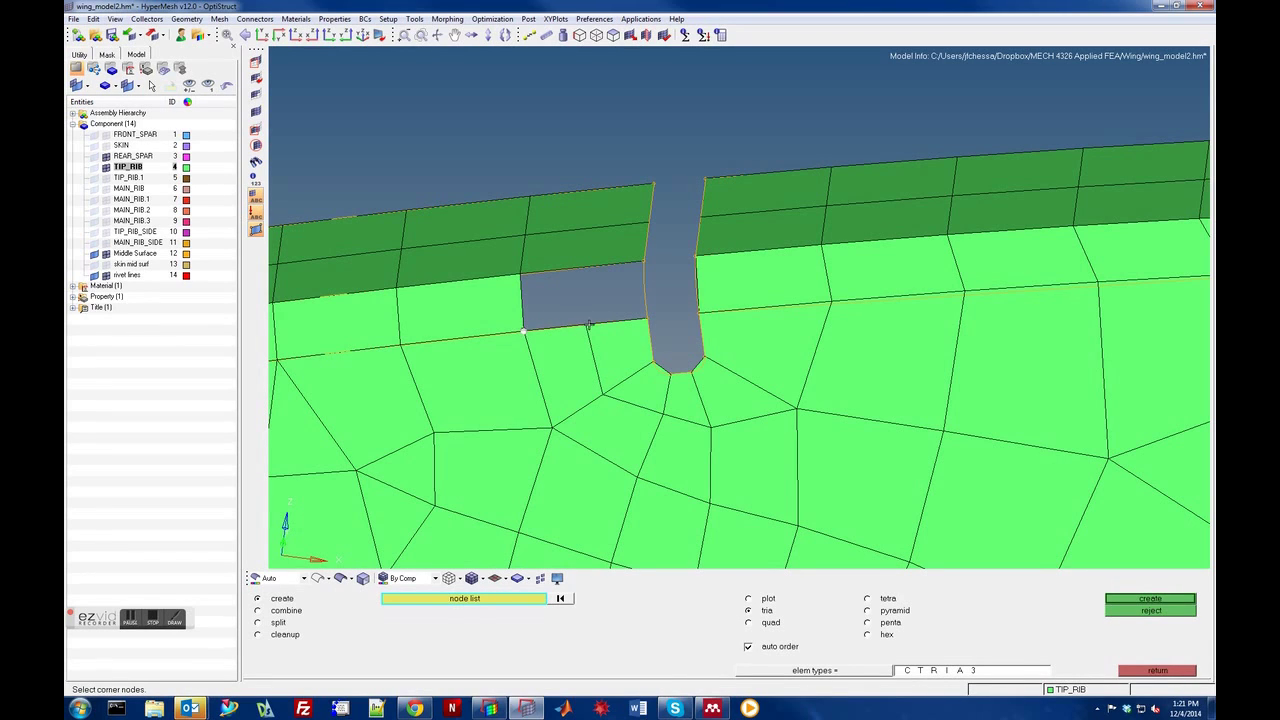
left_click(521, 274)
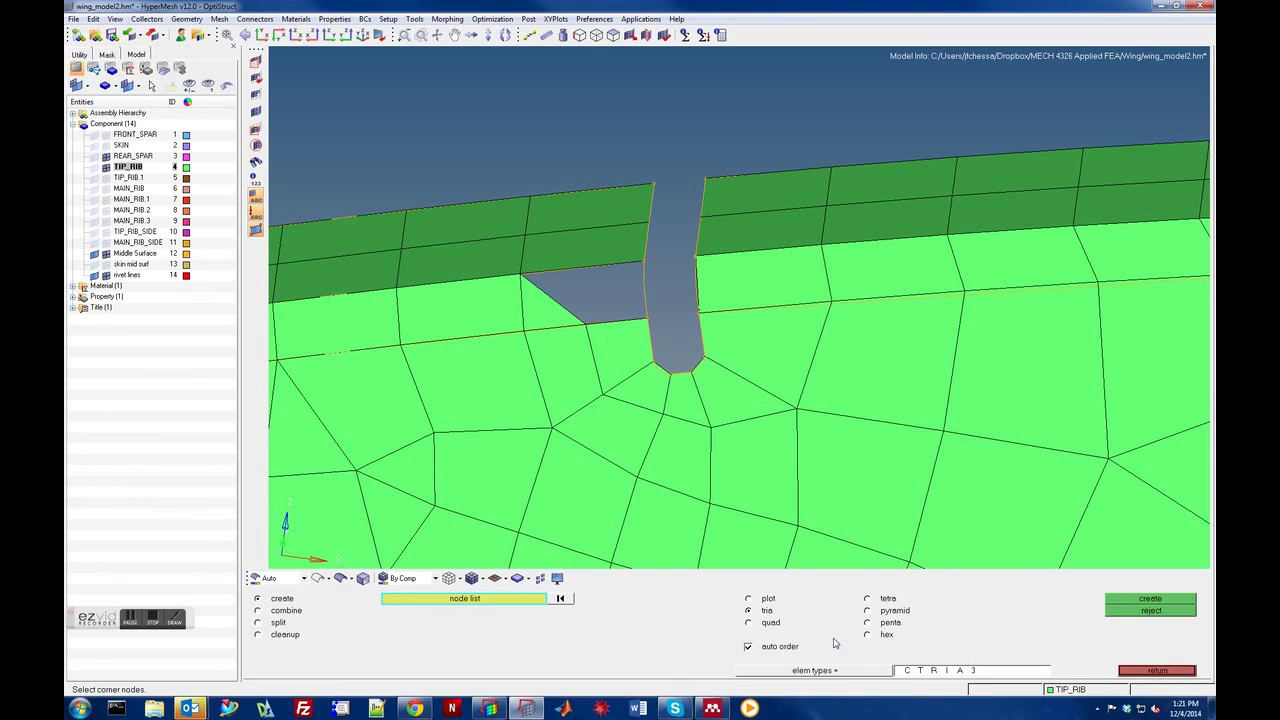
- Close the rest of the gap between the tria and the upper cutout's edge with a quad element
left_click(769, 622)
left_click(586, 326)
left_click(647, 319)
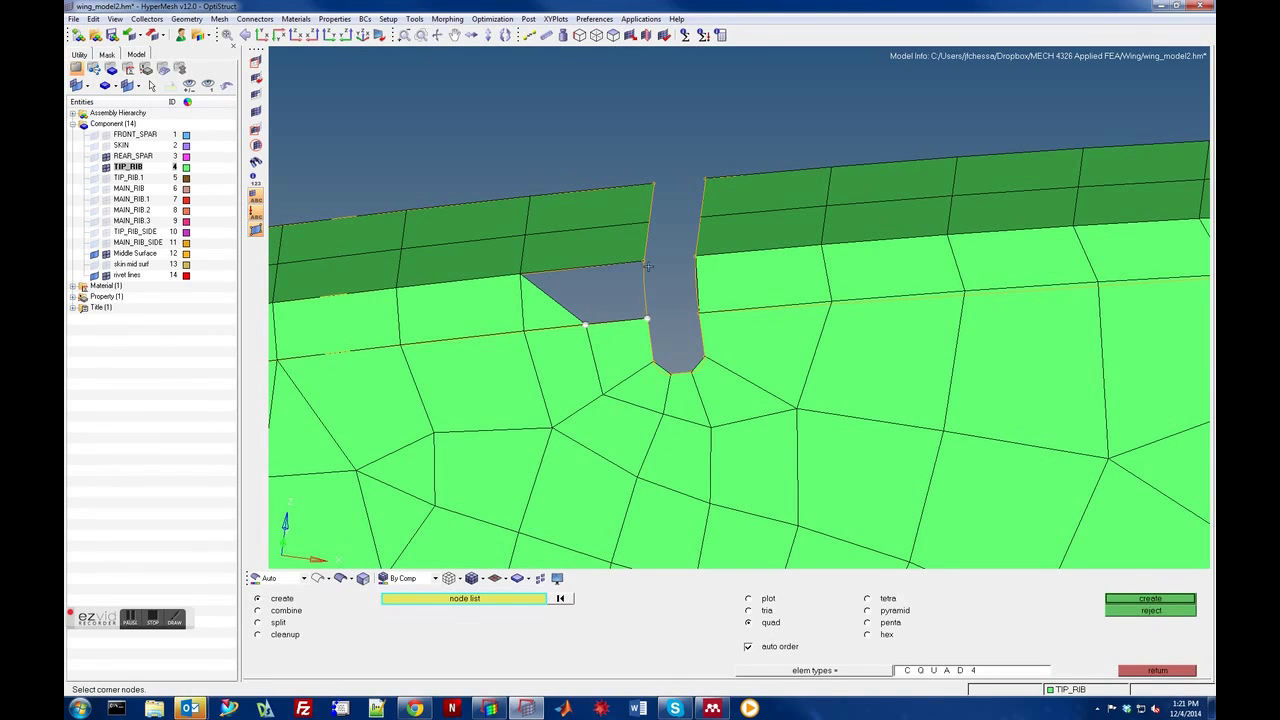
left_click(518, 275)
- Examine the tip rib mesh and the holes around the lower flange cutout
scroll(555, 381, "down", 6)
key("Down")
key("Down")
key("Down")
key("Down")
key("Down")
key("Down")
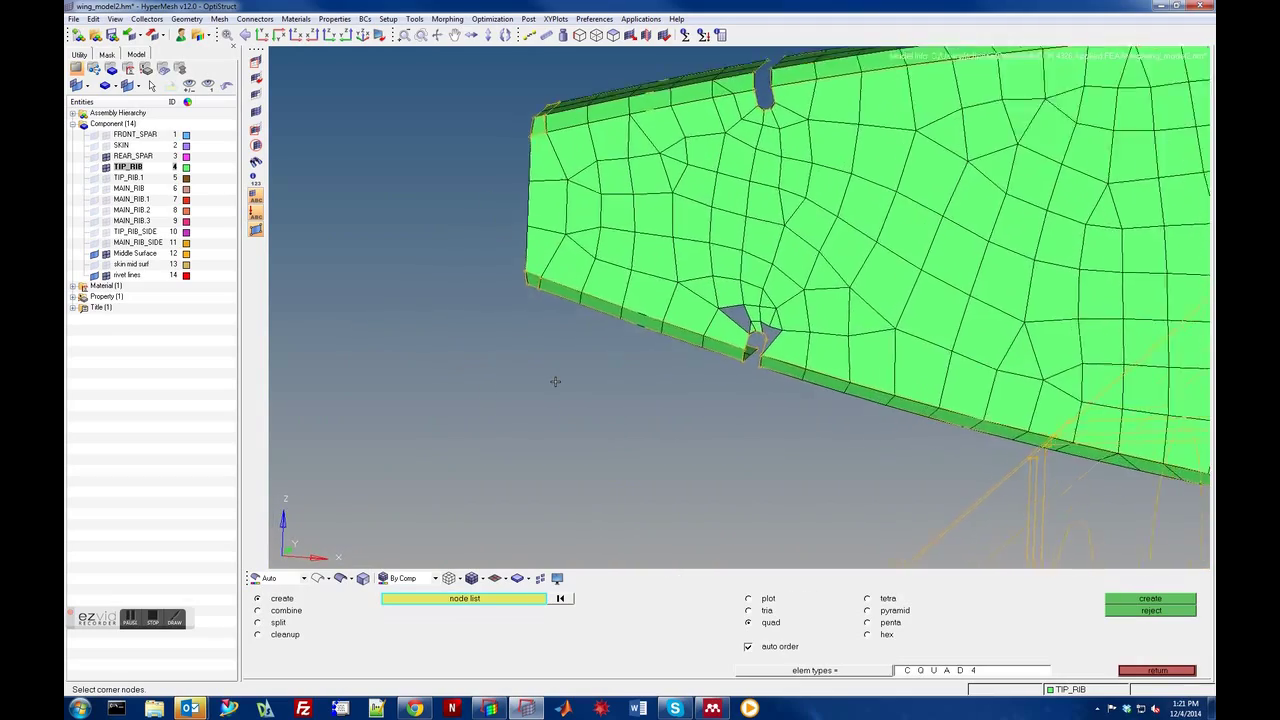
scroll(555, 381, "up", 6)
key("Left")
key("Left")
key("Left")
key("Down")
key("Down")
key("Down")
key("Down")
key("Down")
key("Down")
key("Down")
key("Down")
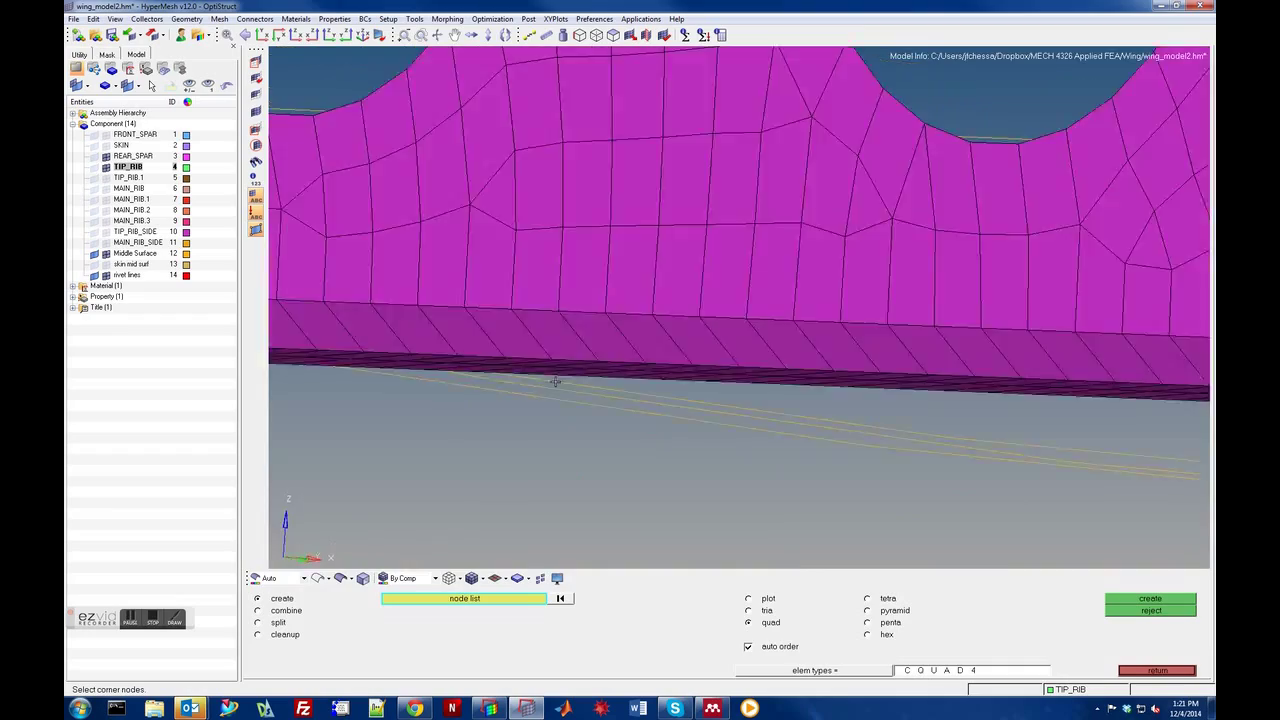
key("Down")
key("Down")
key("Down")
key("Down")
scroll(555, 381, "down", 6)
key("Left")
key("Left")
key("Left")
key("Left")
key("Left")
key("Left")
scroll(555, 381, "up", 10)
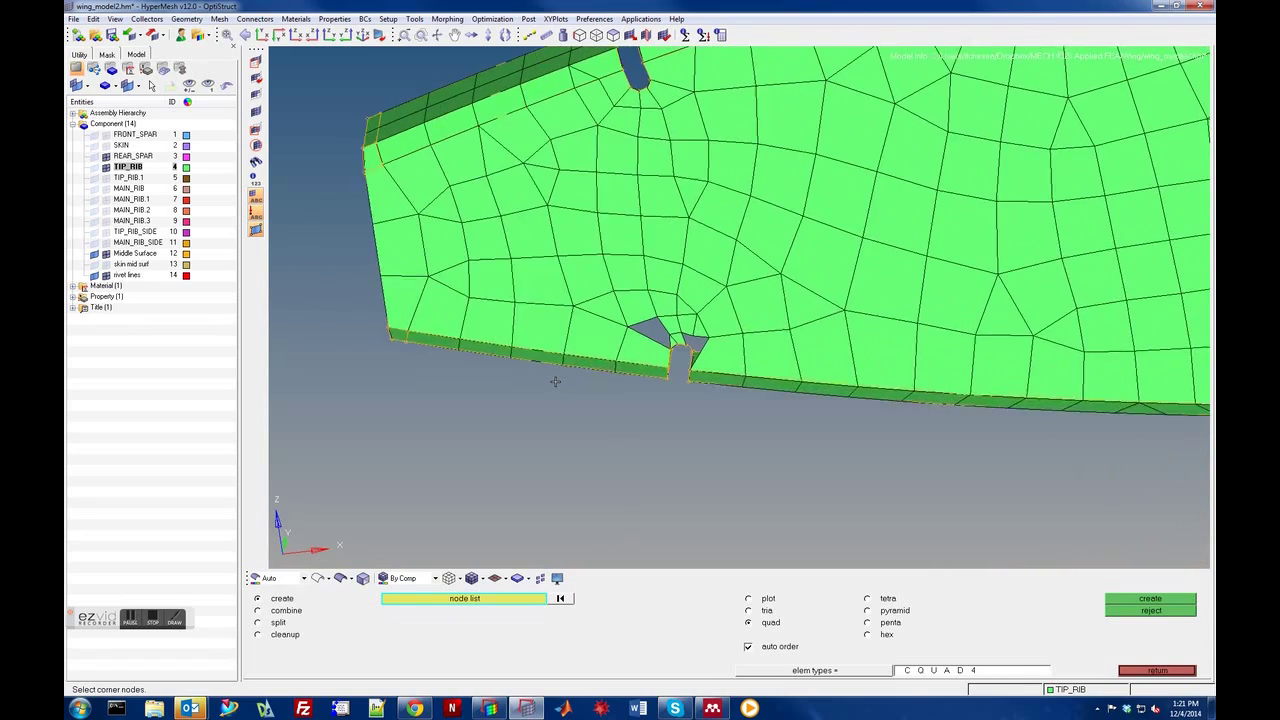
key("Left")
key("Left")
key("Left")
key("Left")
key("Left")
key("Left")
key("Left")
key("Left")
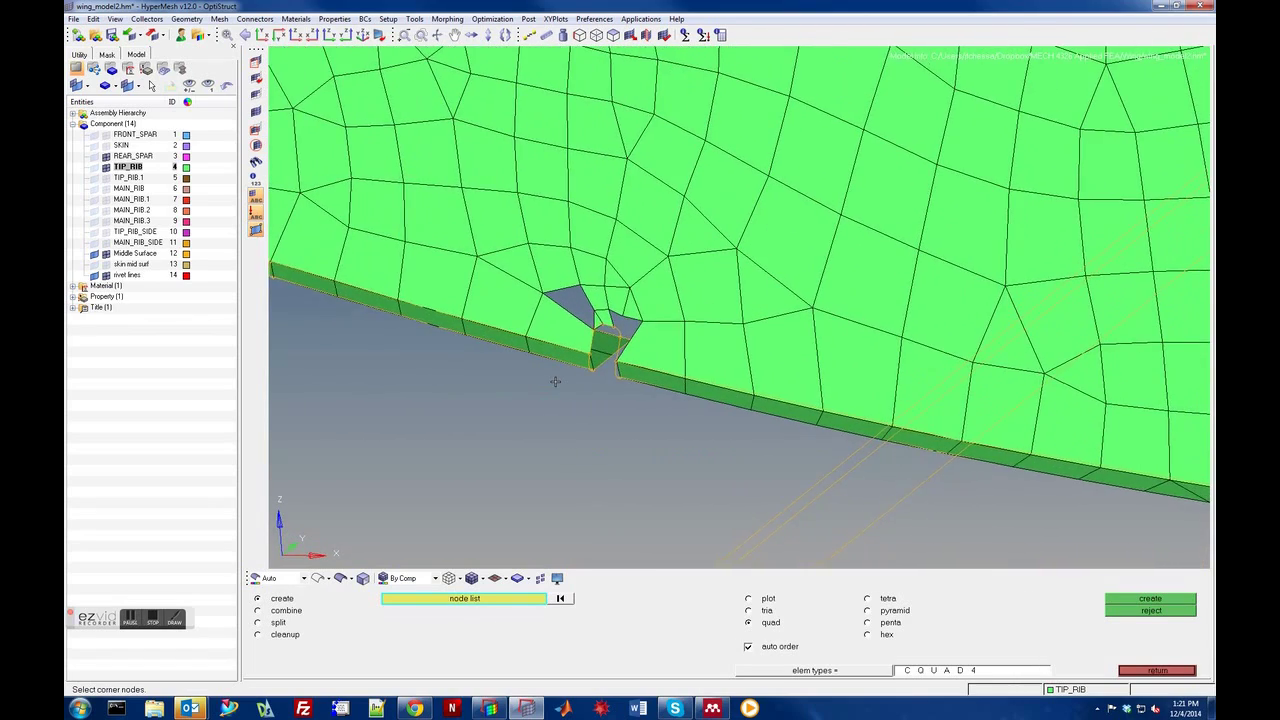
left_click(1158, 670)
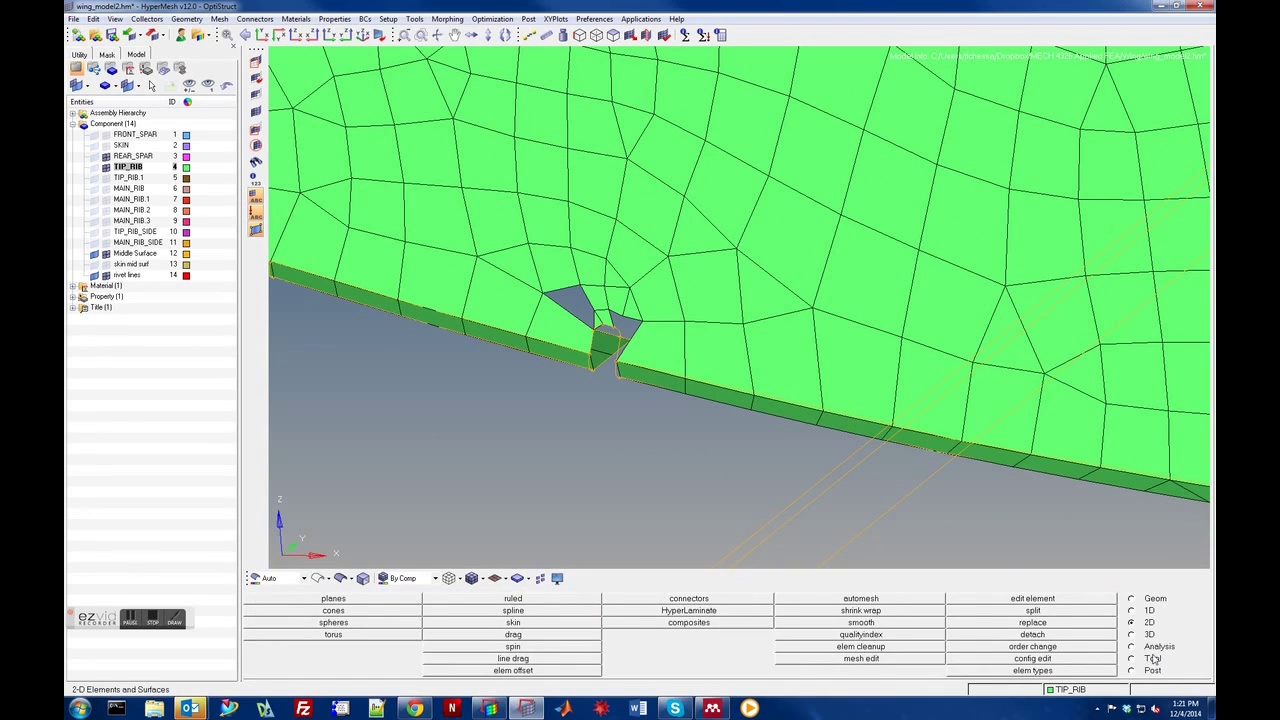
left_click(1153, 659)
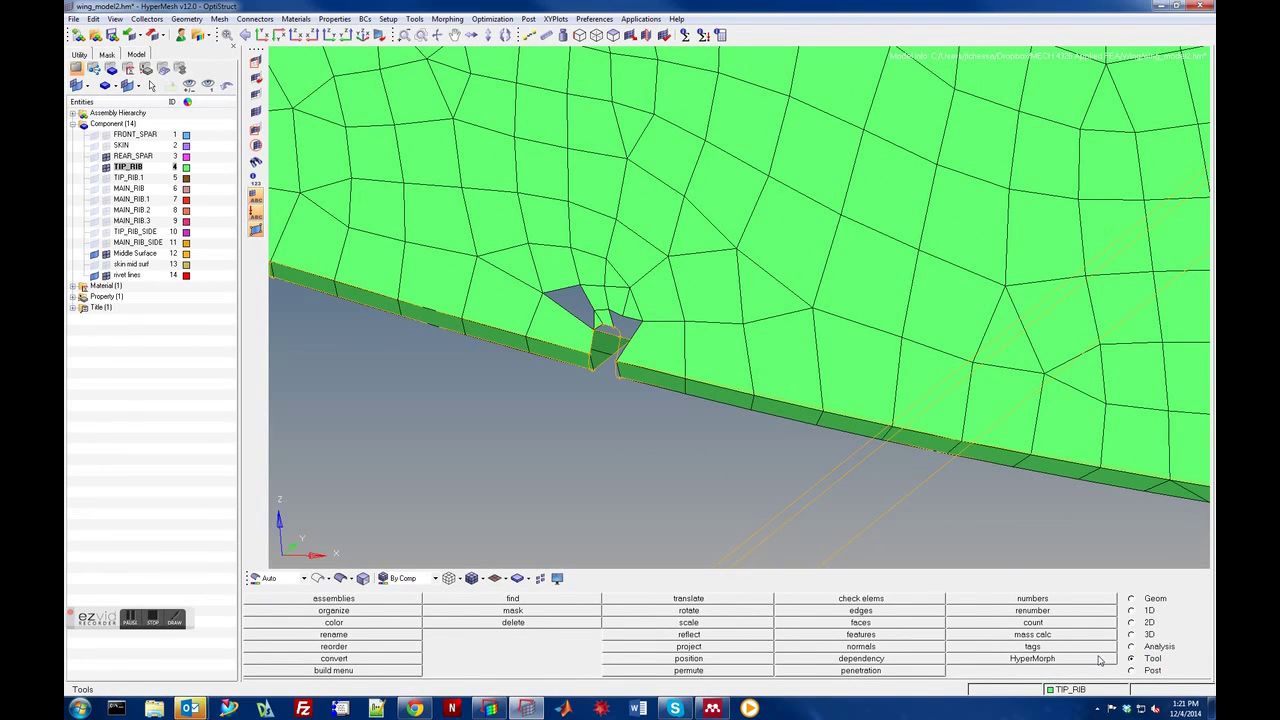
left_click(500, 622)
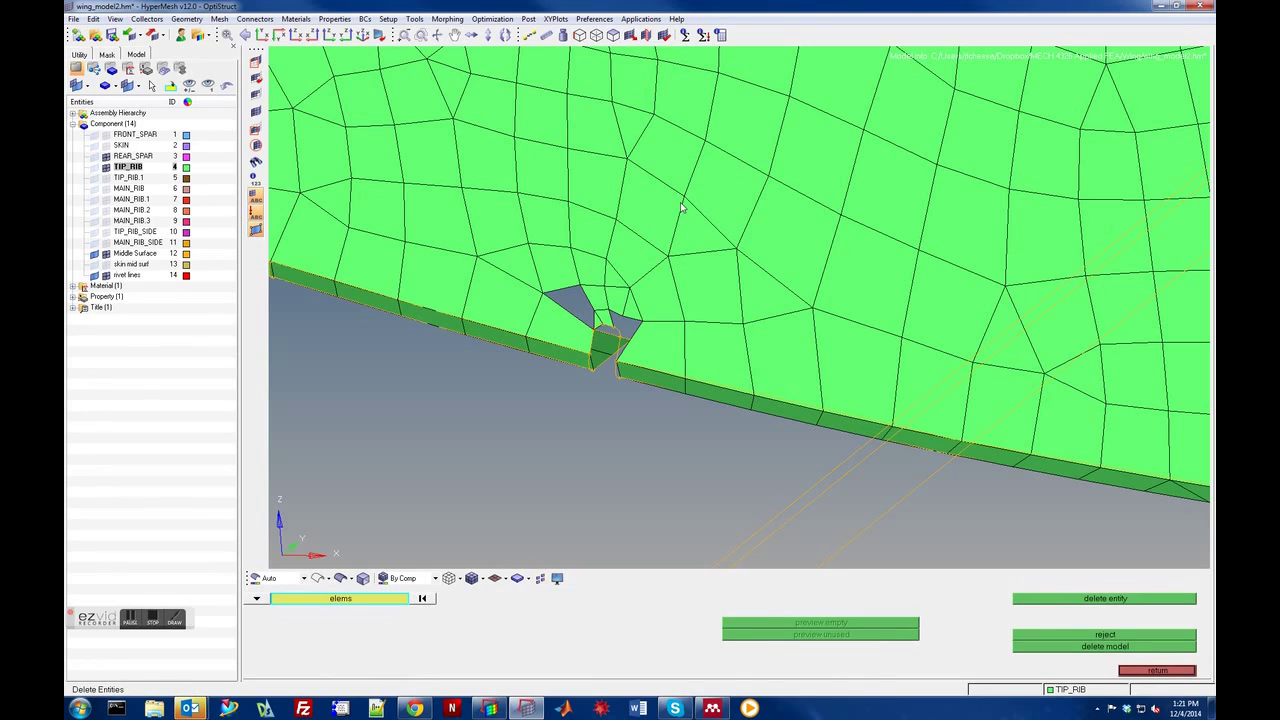
left_click(600, 297)
left_click(614, 299)
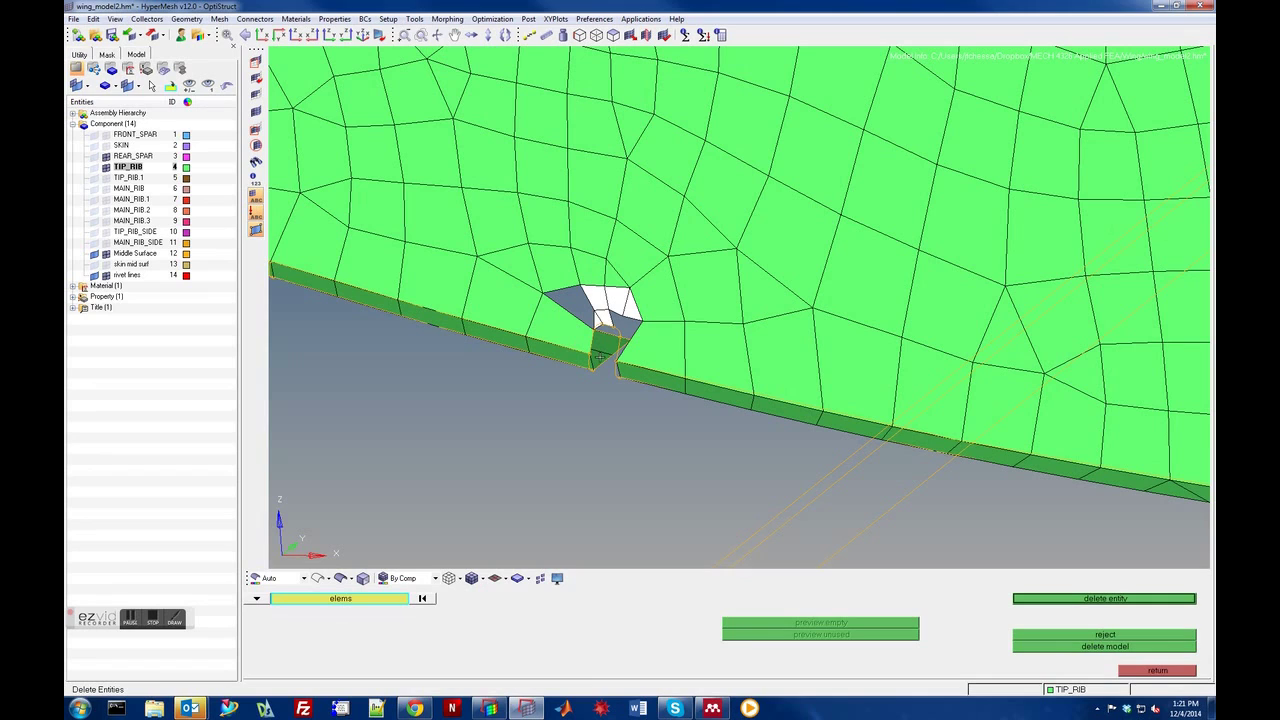
left_click(1155, 671)
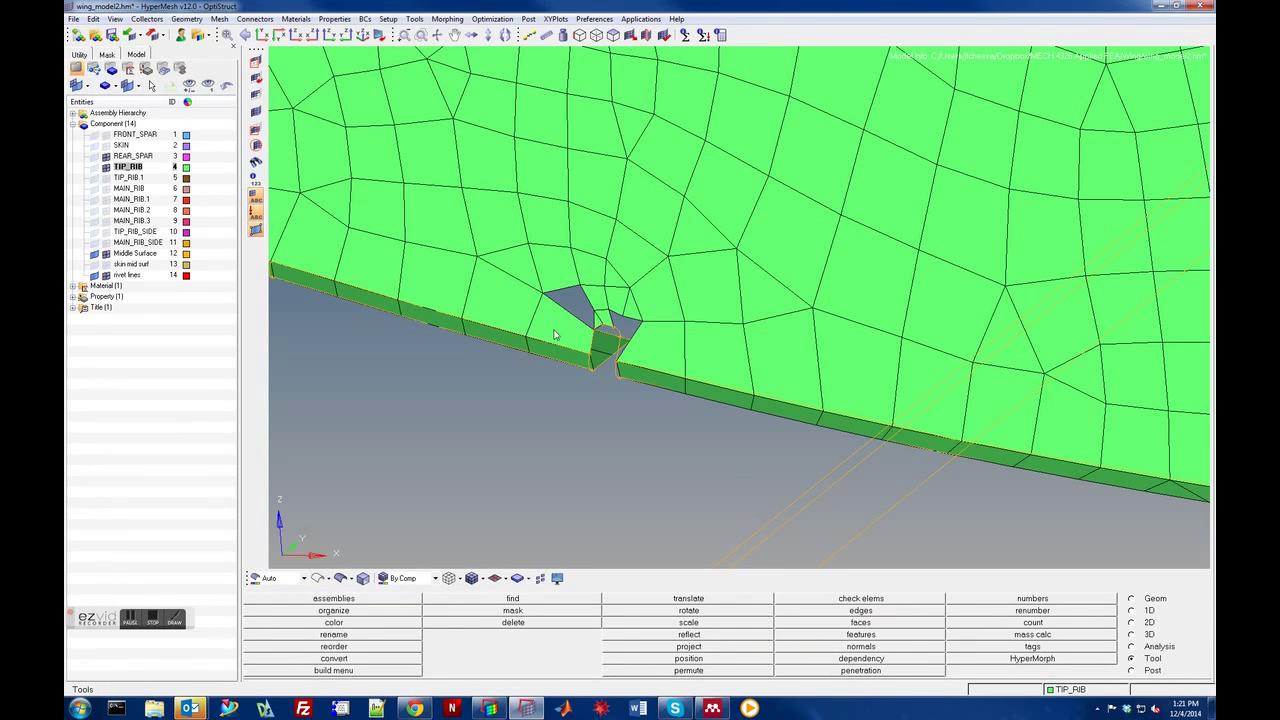
- Delete the small, poorly shaped elements between the two holes around the lower flange cutout
left_click(514, 623)
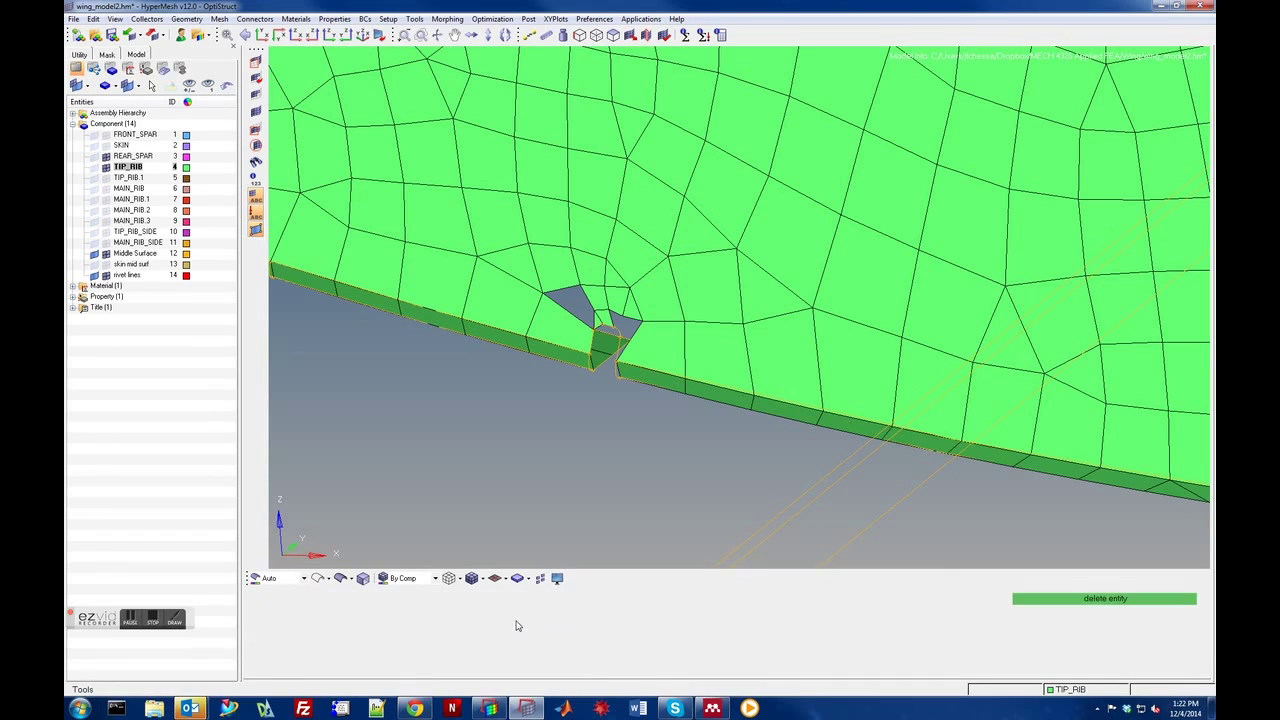
left_click(597, 310)
left_click(618, 302)
left_click(624, 305)
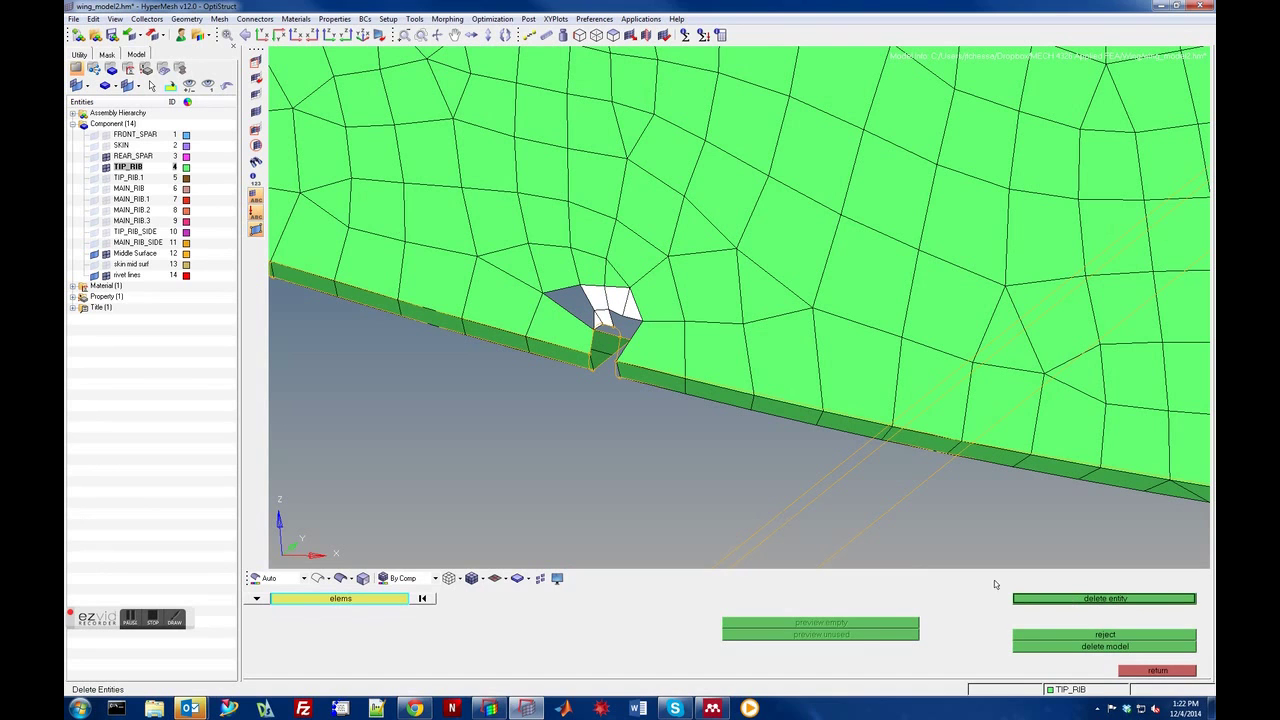
left_click(1050, 602)
- Examine the opened gap around the lower flange cutout from below to see the cutout's edges and bordering nodes
scroll(656, 414, "up", 3)
key("Up")
key("Up")
key("Up")
key("Up")
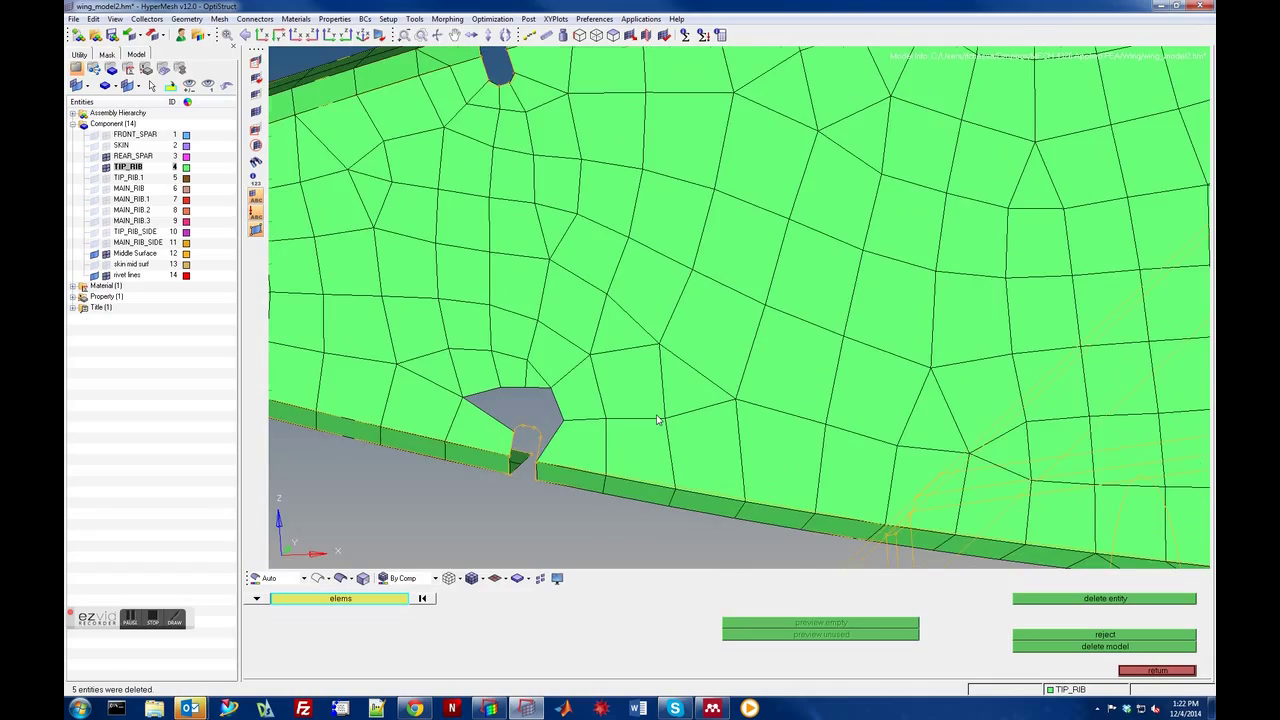
key("Up")
key("Up")
key("Up")
key("Up")
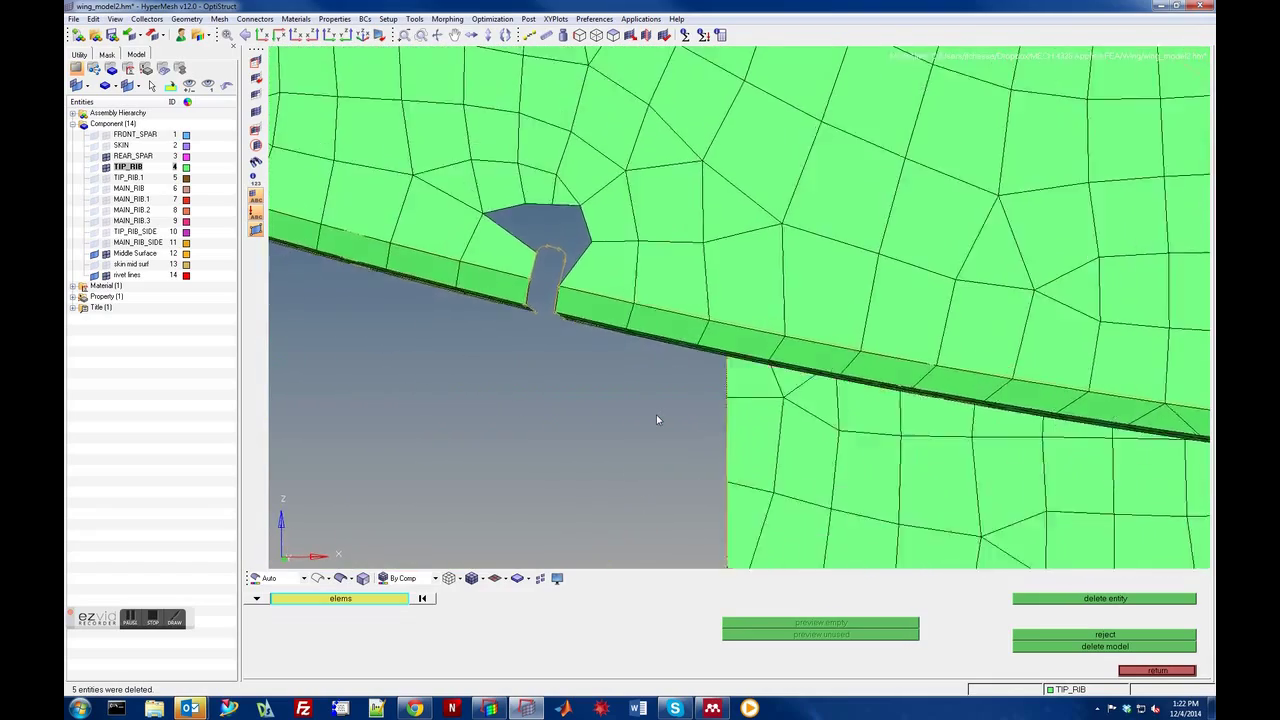
key("Up")
key("Up")
key("Up")
key("Up")
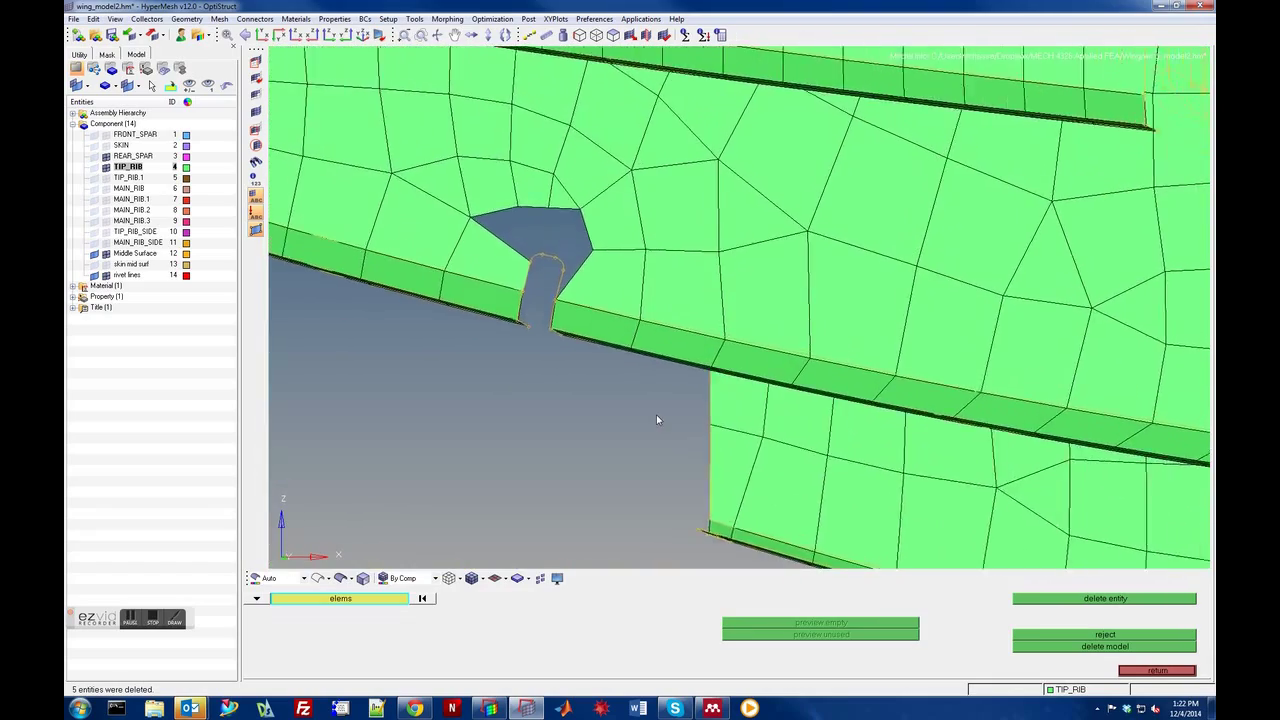
key("Up")
key("Up")
key("Up")
key("Up")
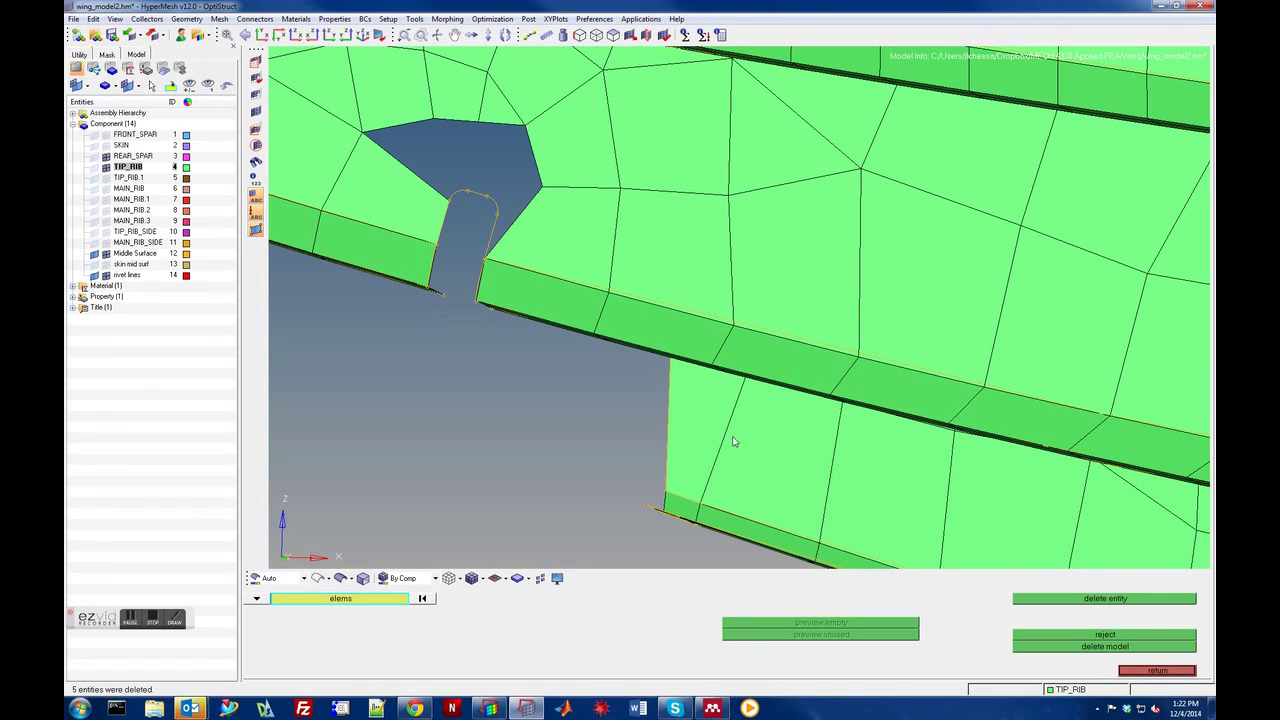
left_click(1168, 671)
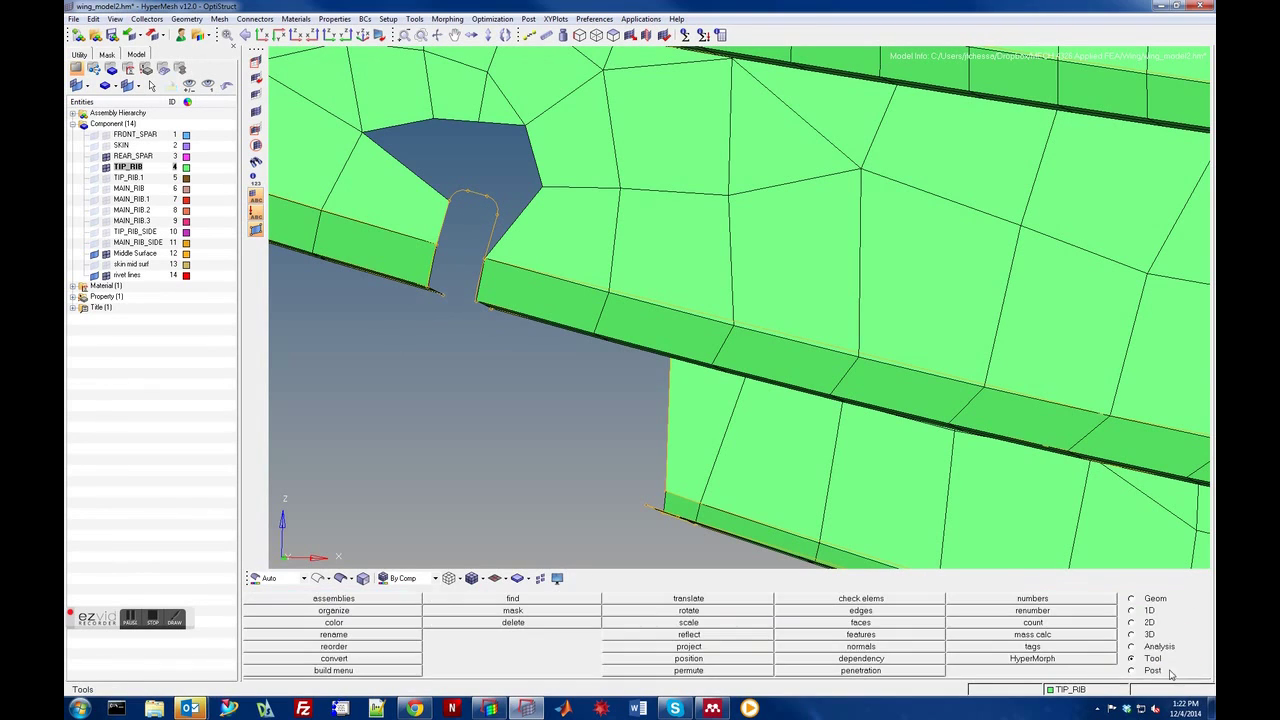
left_click(1133, 623)
left_click(1020, 610)
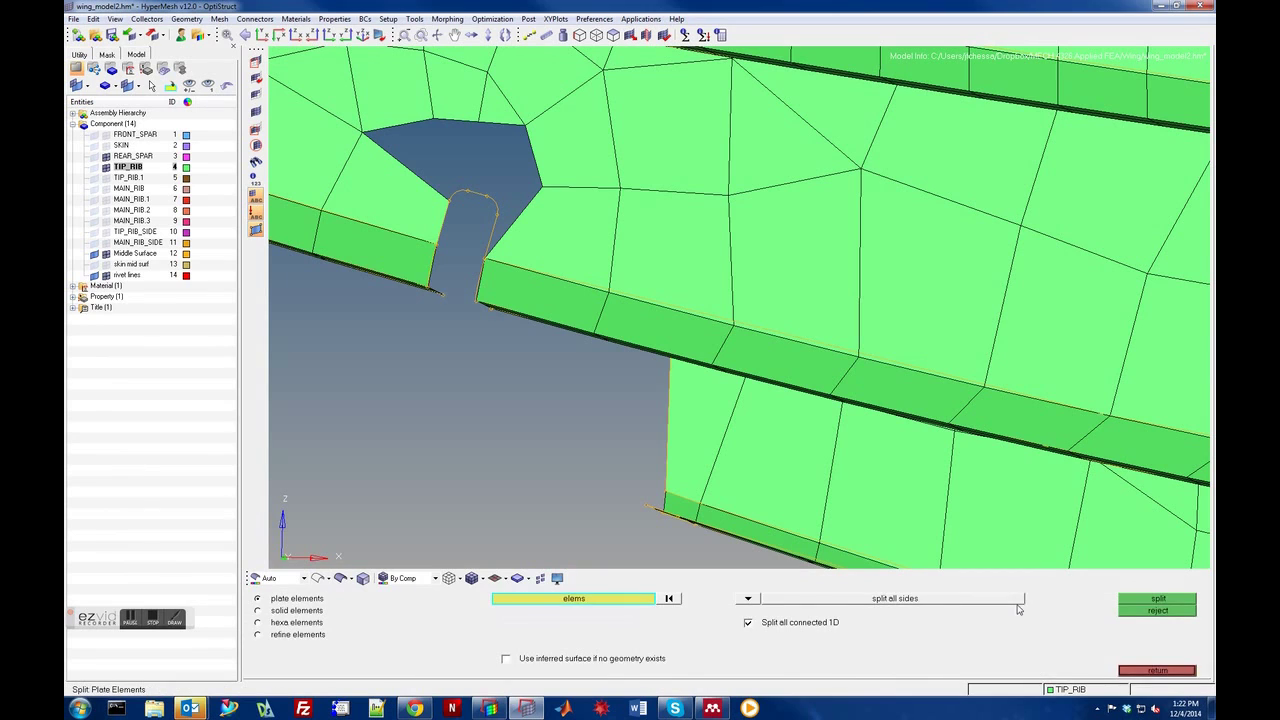
left_click(1150, 672)
left_click(1041, 607)
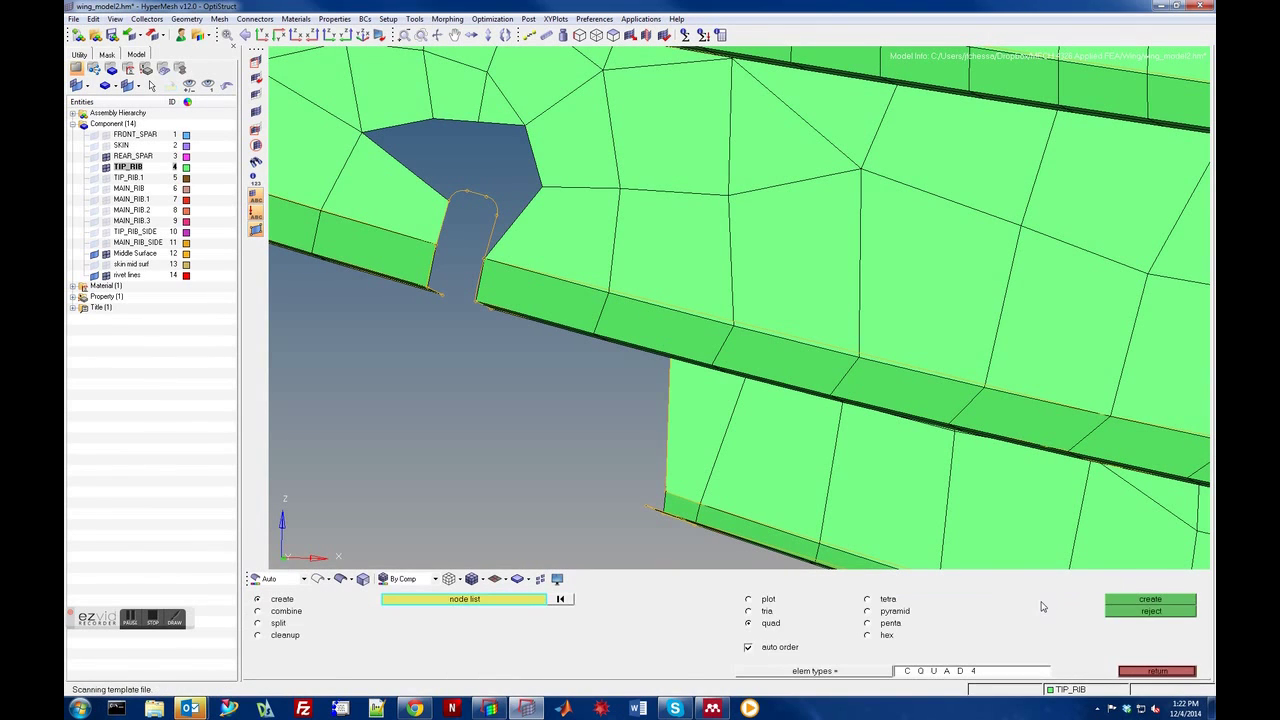
left_click(449, 204)
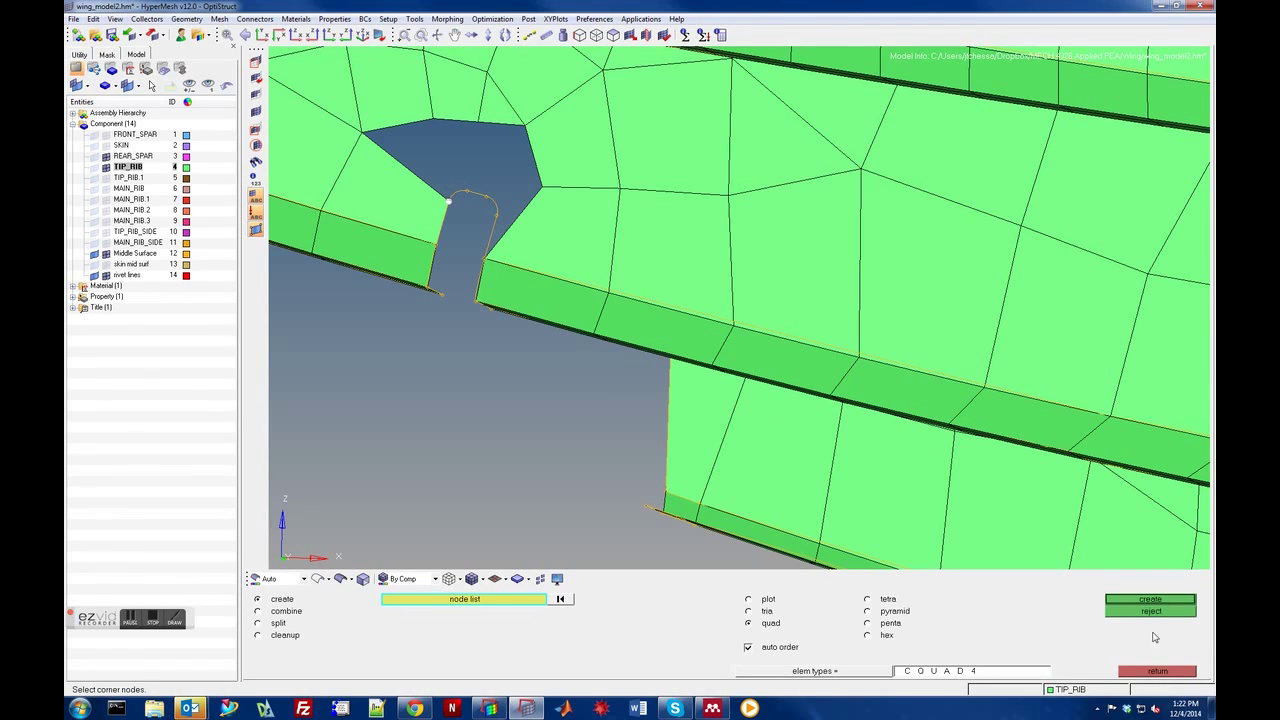
left_click(1156, 671)
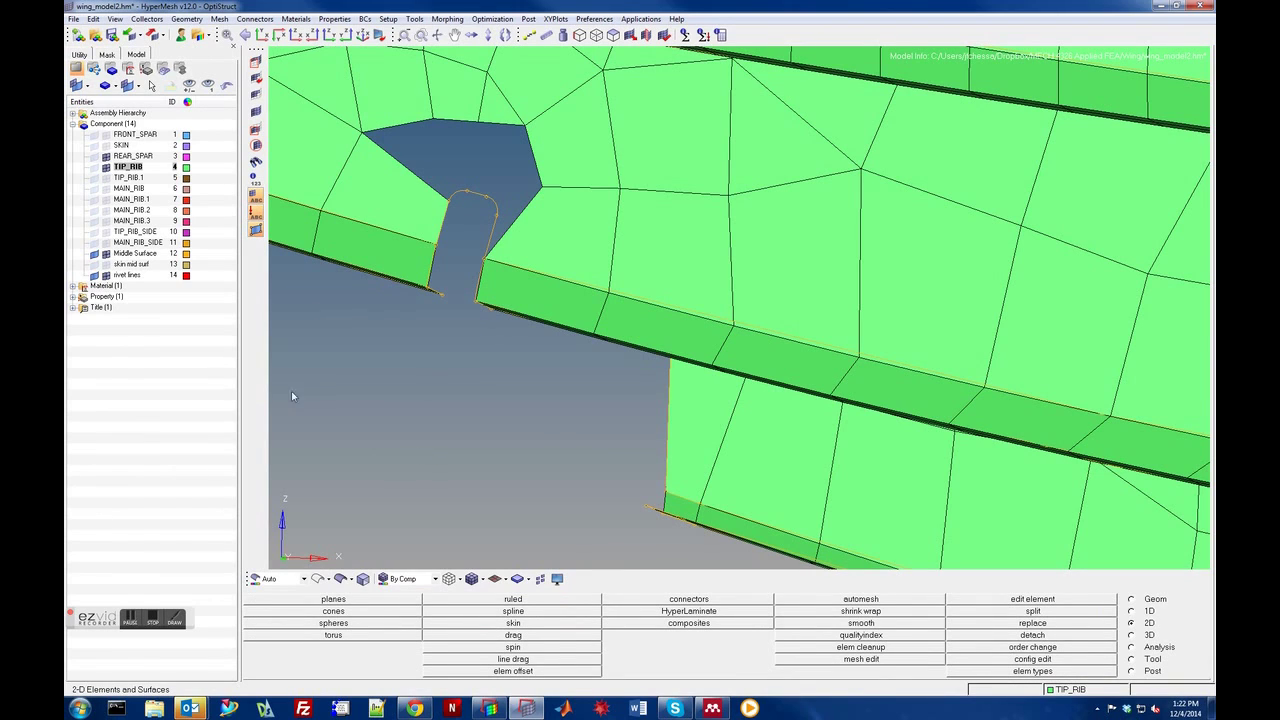
- Create 2 nodes along the lower cutout's straight +X edge line with Extract Parametric, spaced by arc length
left_click(1133, 600)
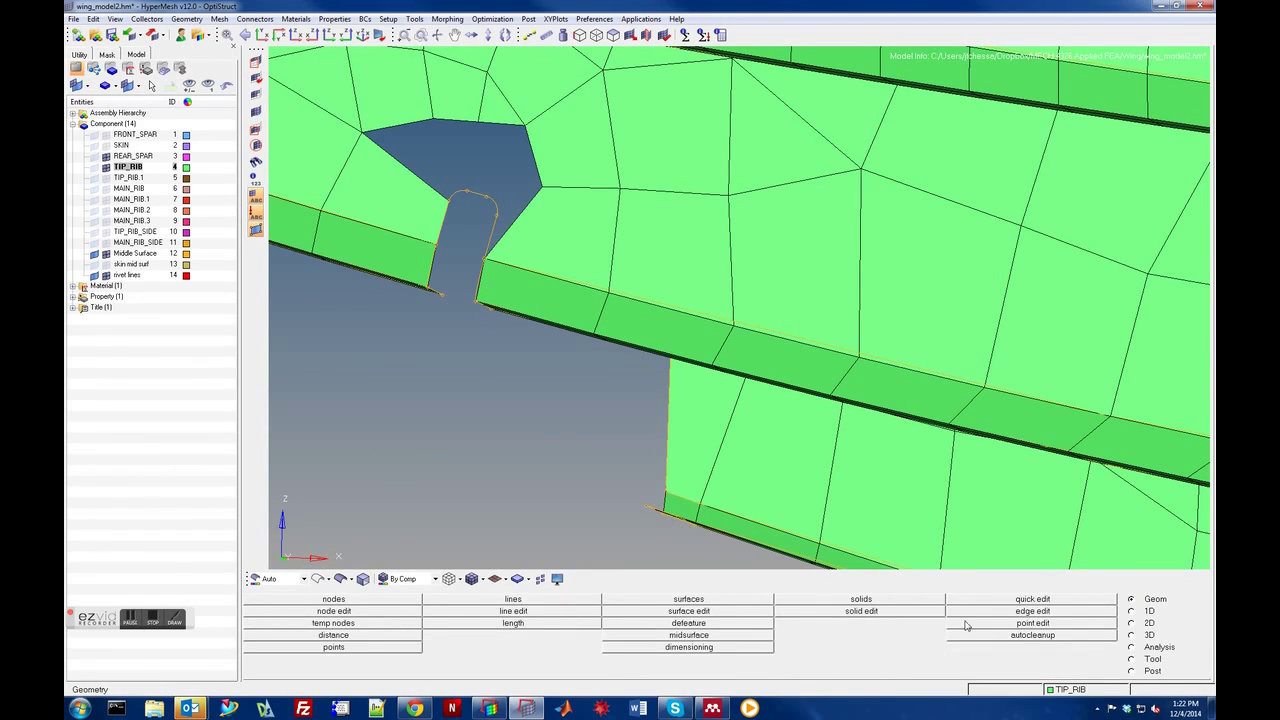
left_click(336, 600)
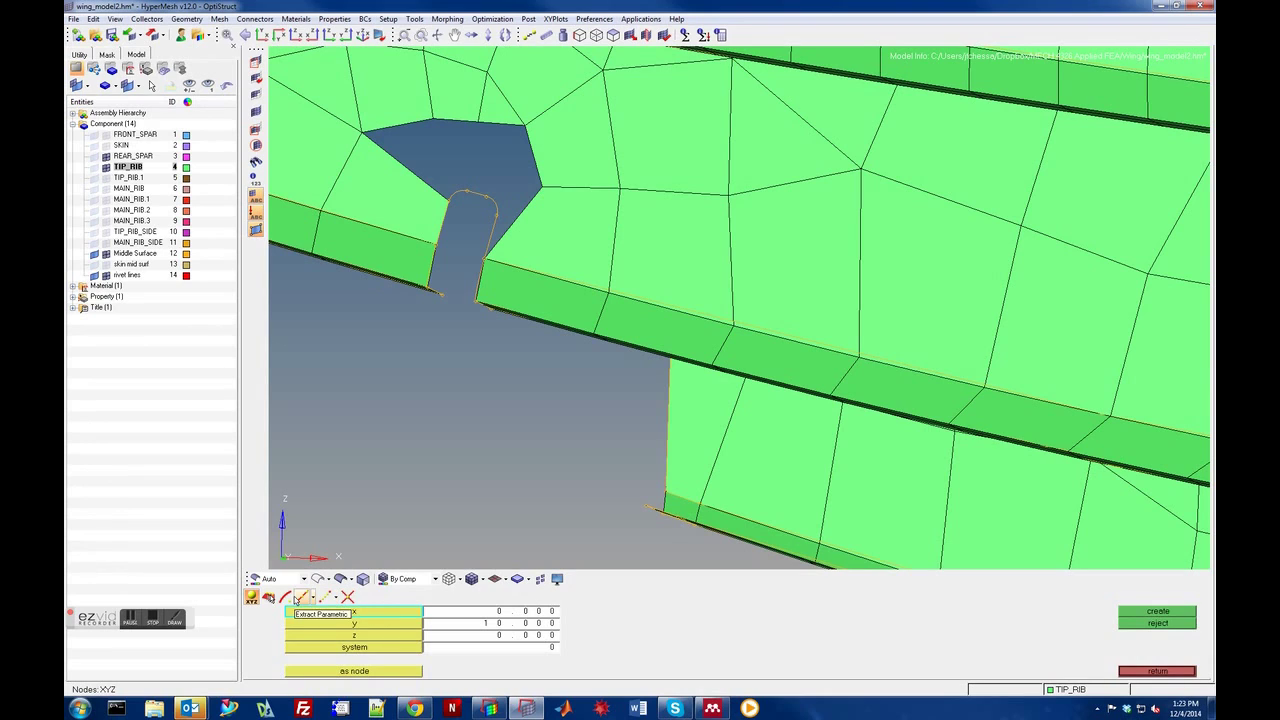
left_click(301, 600)
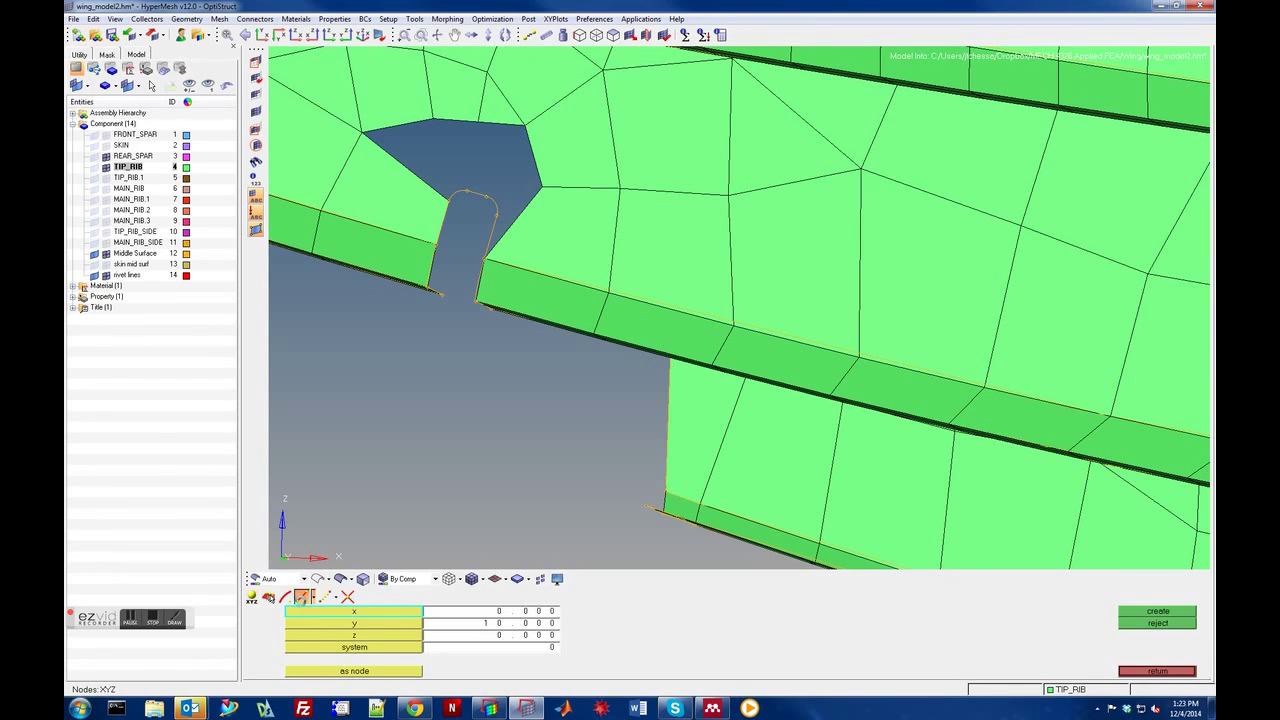
left_click(486, 228)
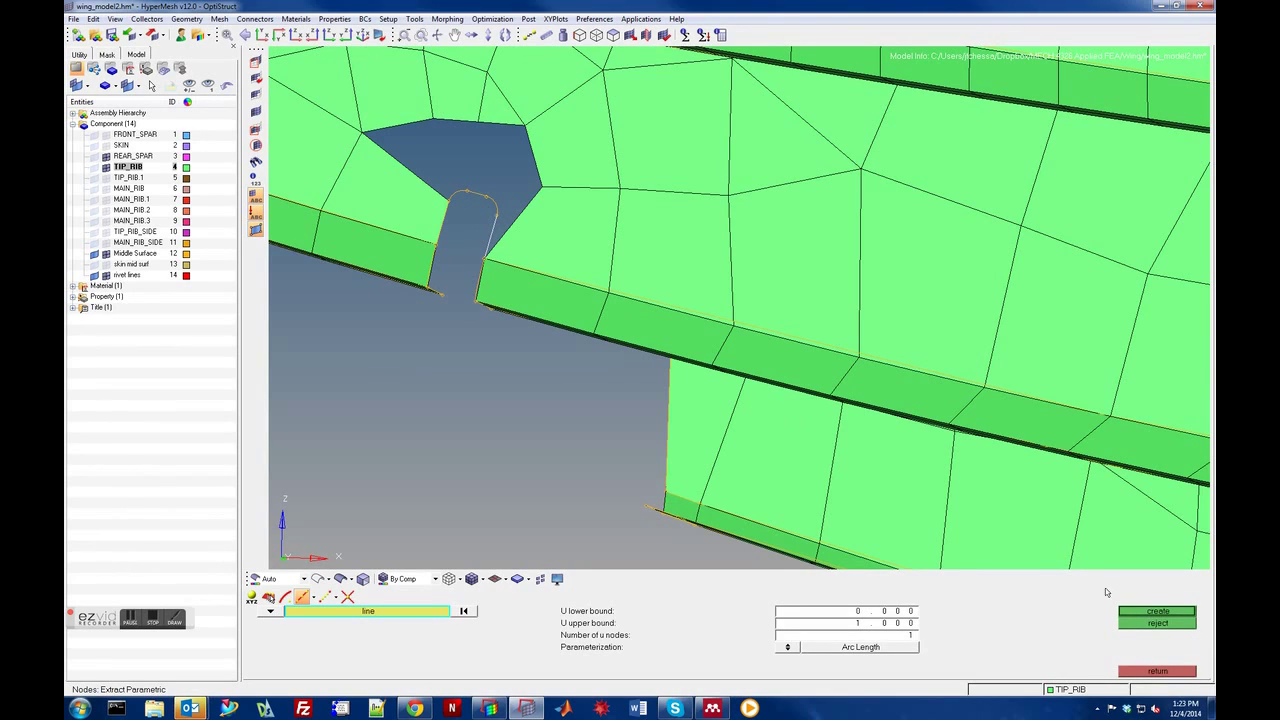
left_click(885, 636)
type("2")
left_click(1134, 609)
left_click(1137, 670)
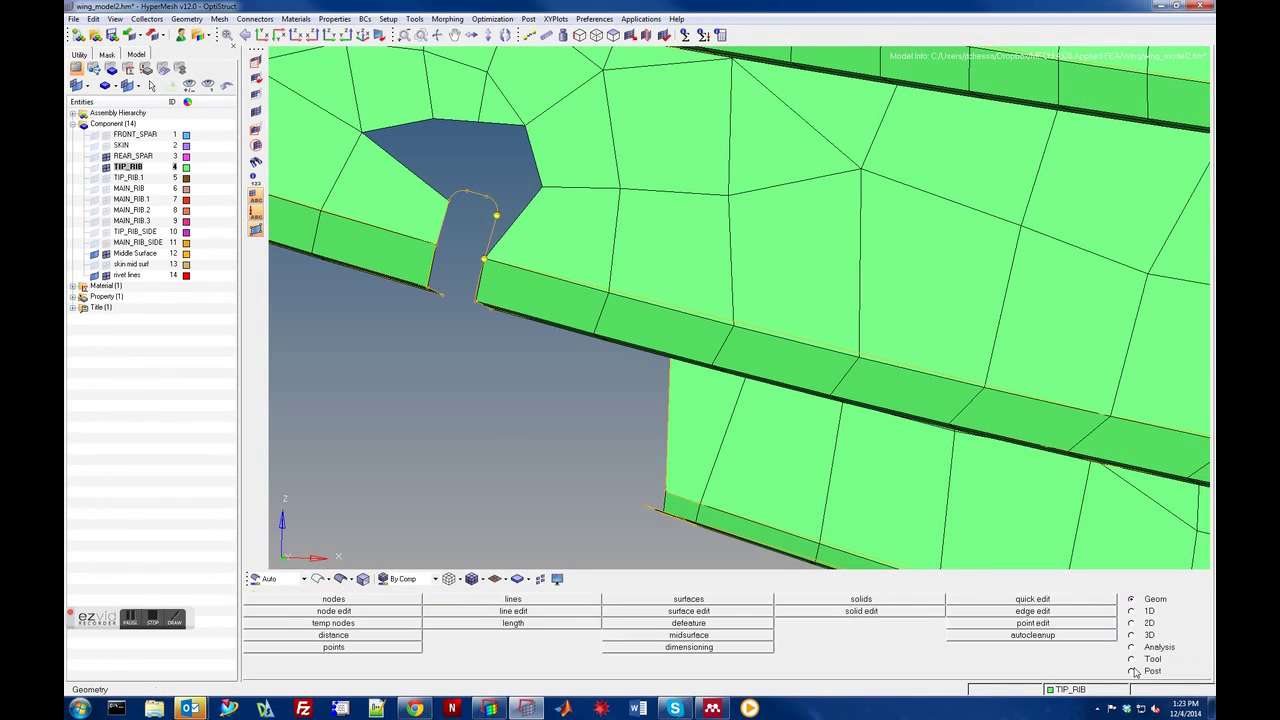
- Create a quad from the two ends of the lower cutout's rounded edge to the gap's two opposite corner nodes
left_click(1131, 623)
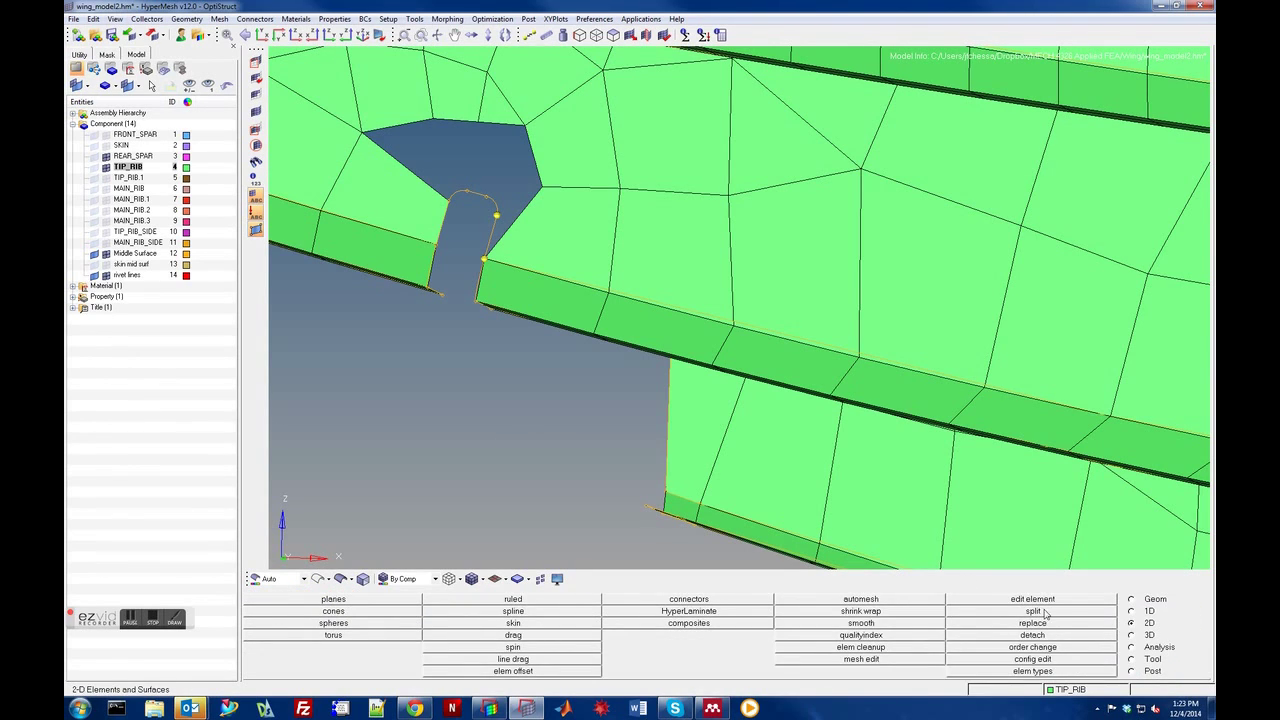
left_click(1025, 599)
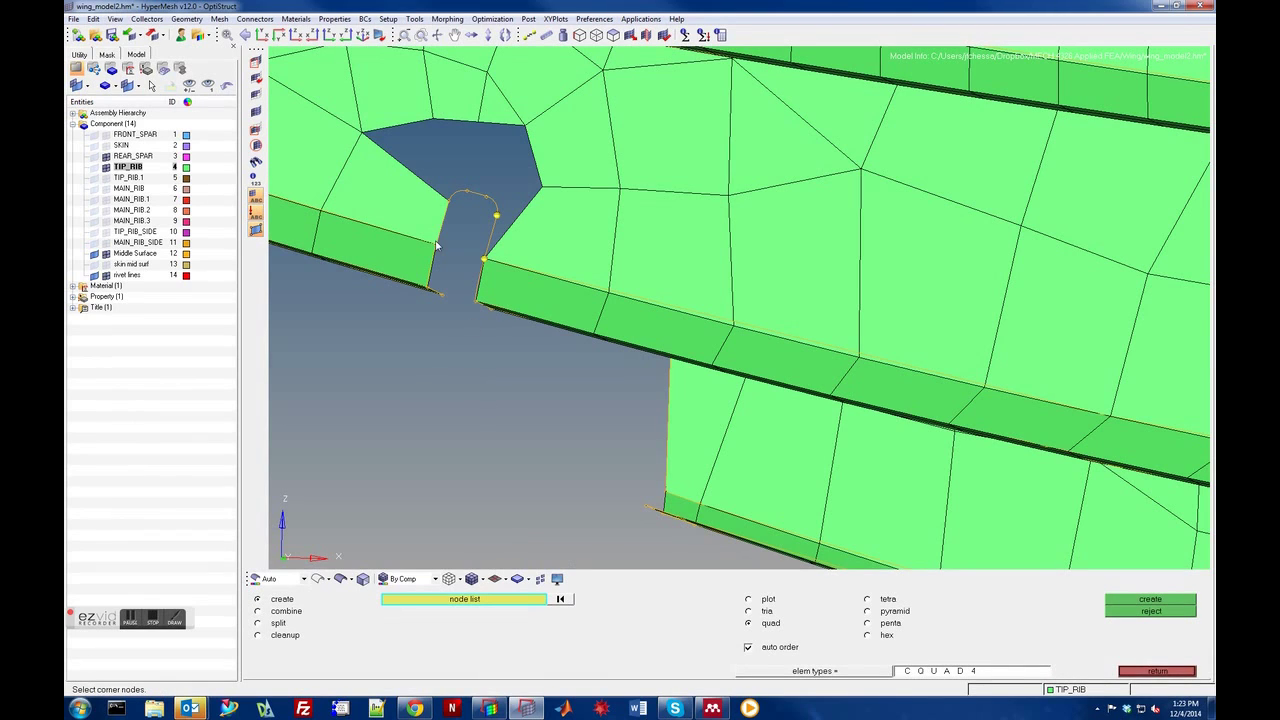
left_click(449, 202)
left_click(434, 122)
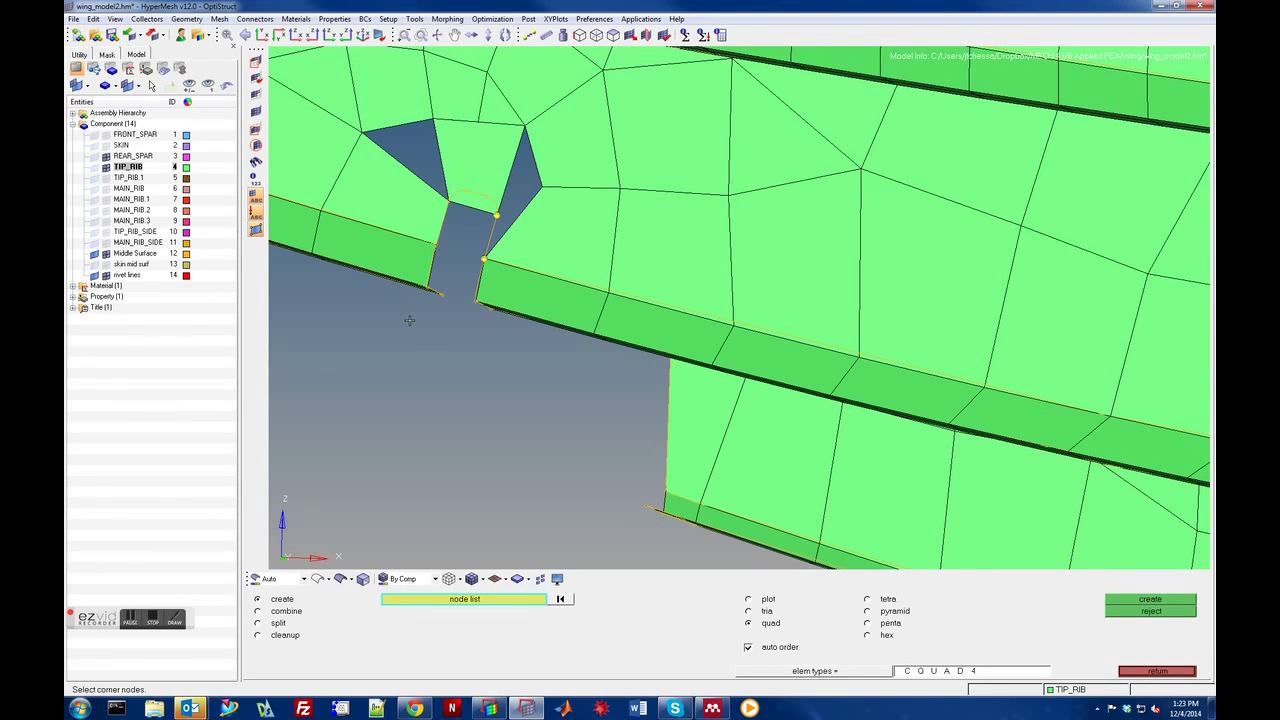
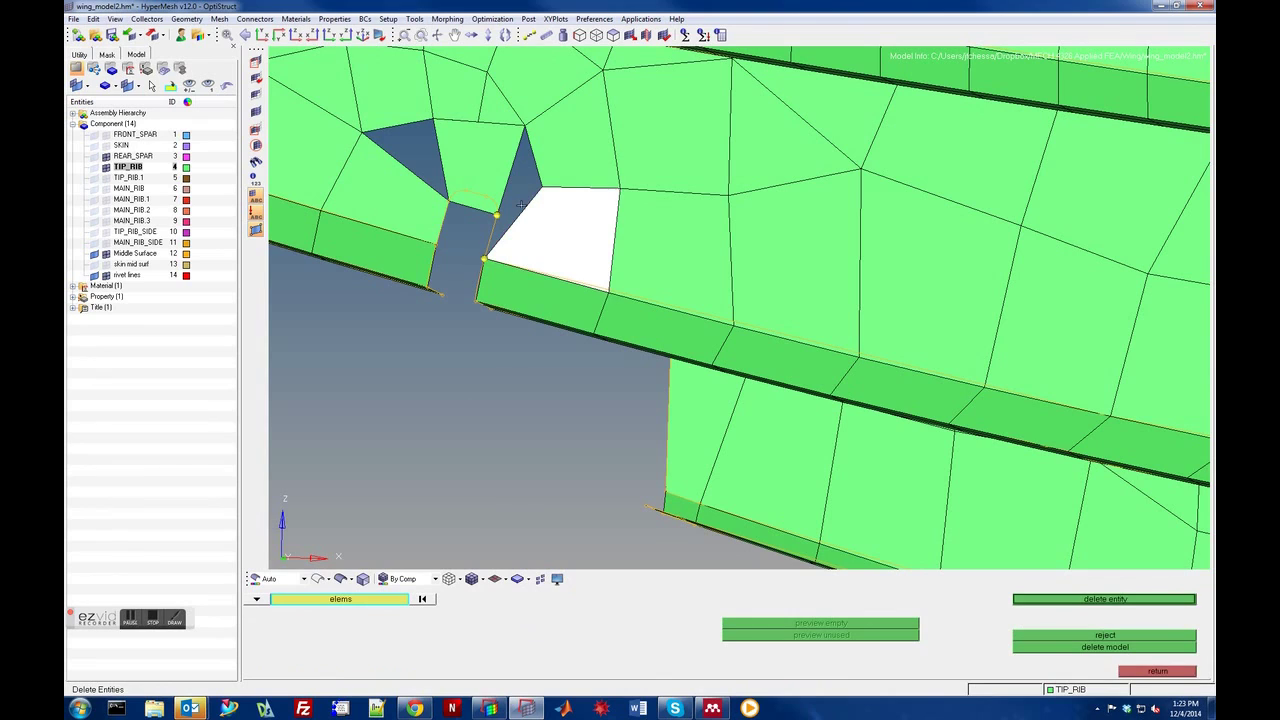
- Delete the two elements above the new quad and the quad resting on the flange on the cutout's +X side
left_click(489, 105)
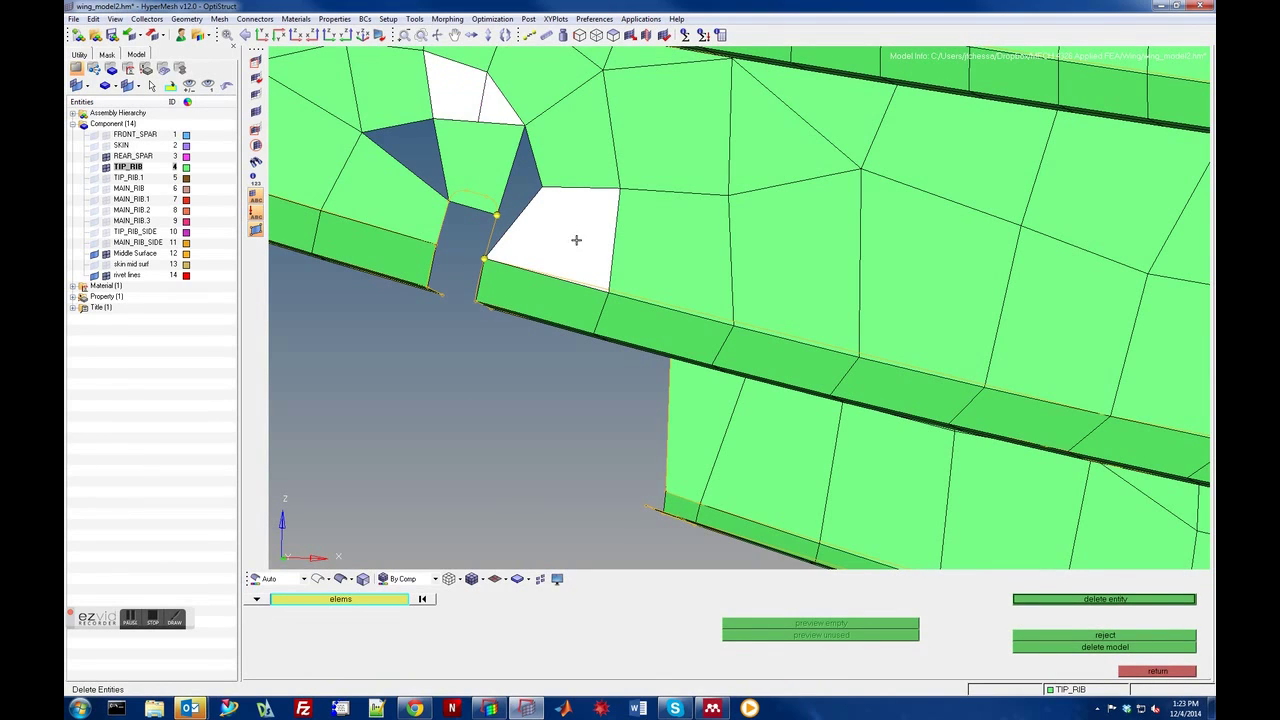
left_click(1086, 600)
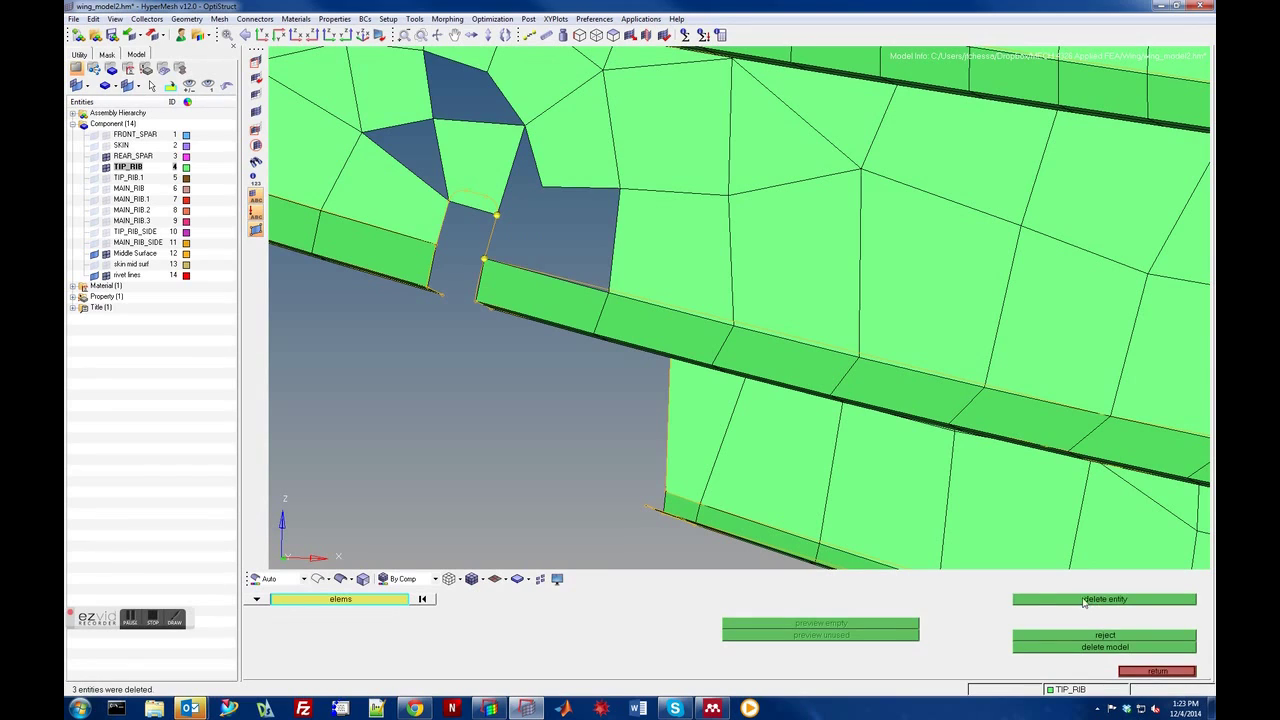
left_click(1152, 672)
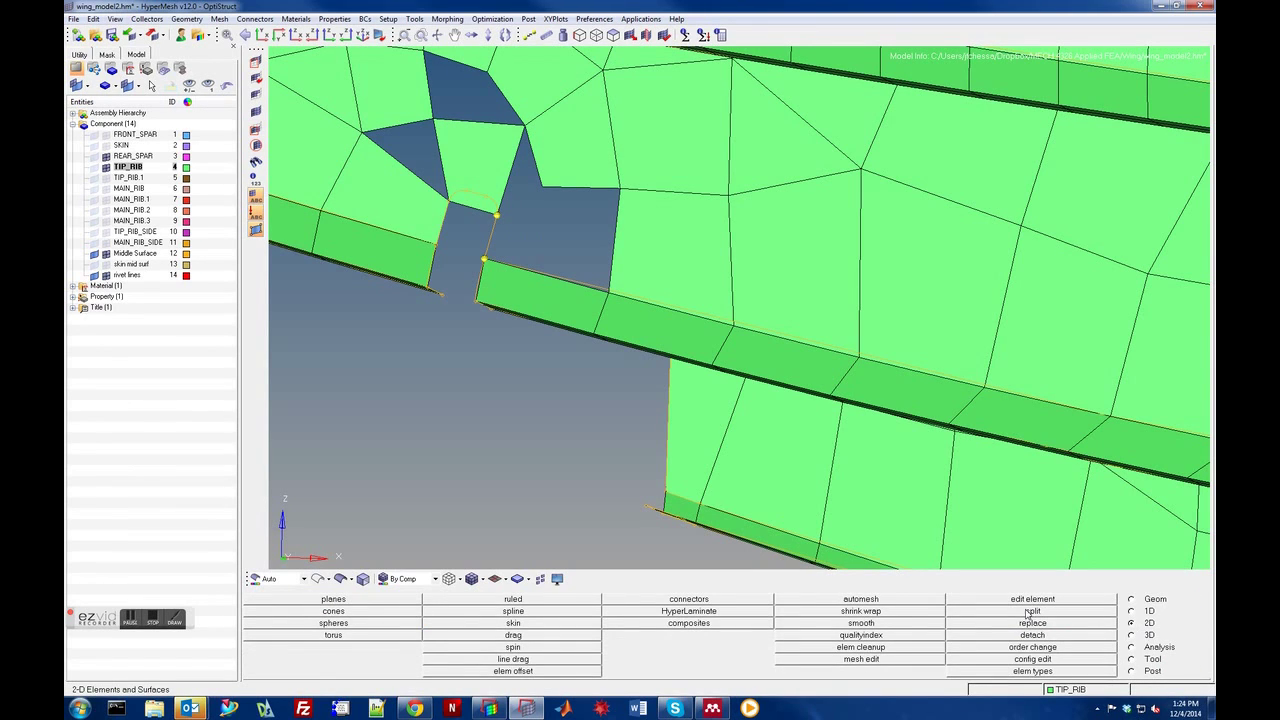
- Fill the opening above the new quad with a single quad element joining its four corner nodes
left_click(1032, 599)
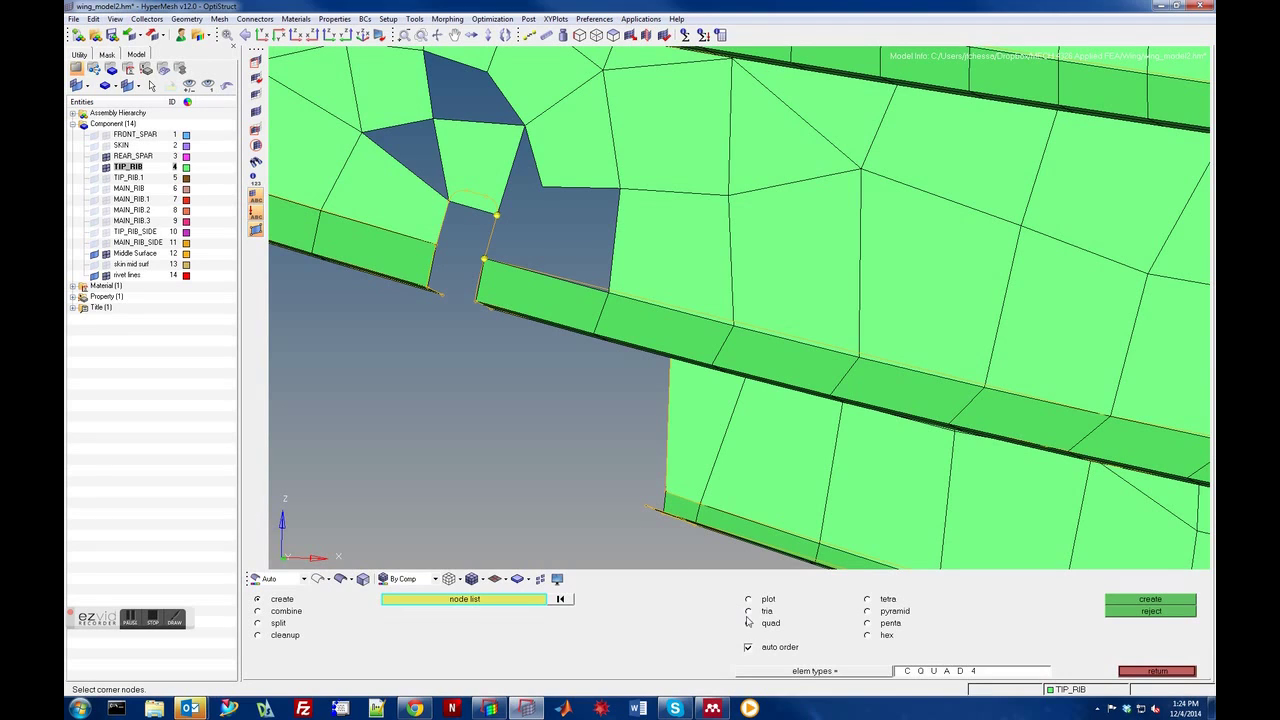
left_click(432, 119)
left_click(522, 125)
left_click(487, 73)
left_click(428, 59)
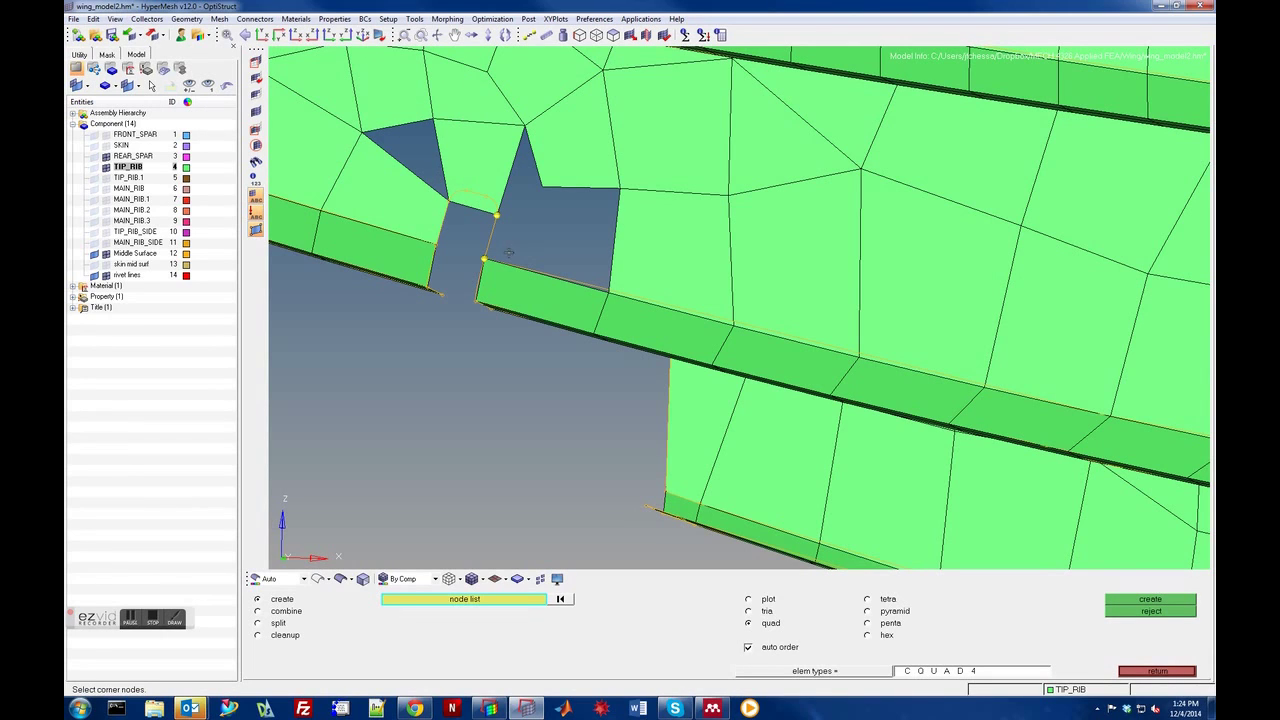
- Close the triangular gaps on both sides of the quad at the cutout's rounded end with tria elements
left_click(758, 611)
left_click(363, 132)
left_click(444, 197)
left_click(434, 122)
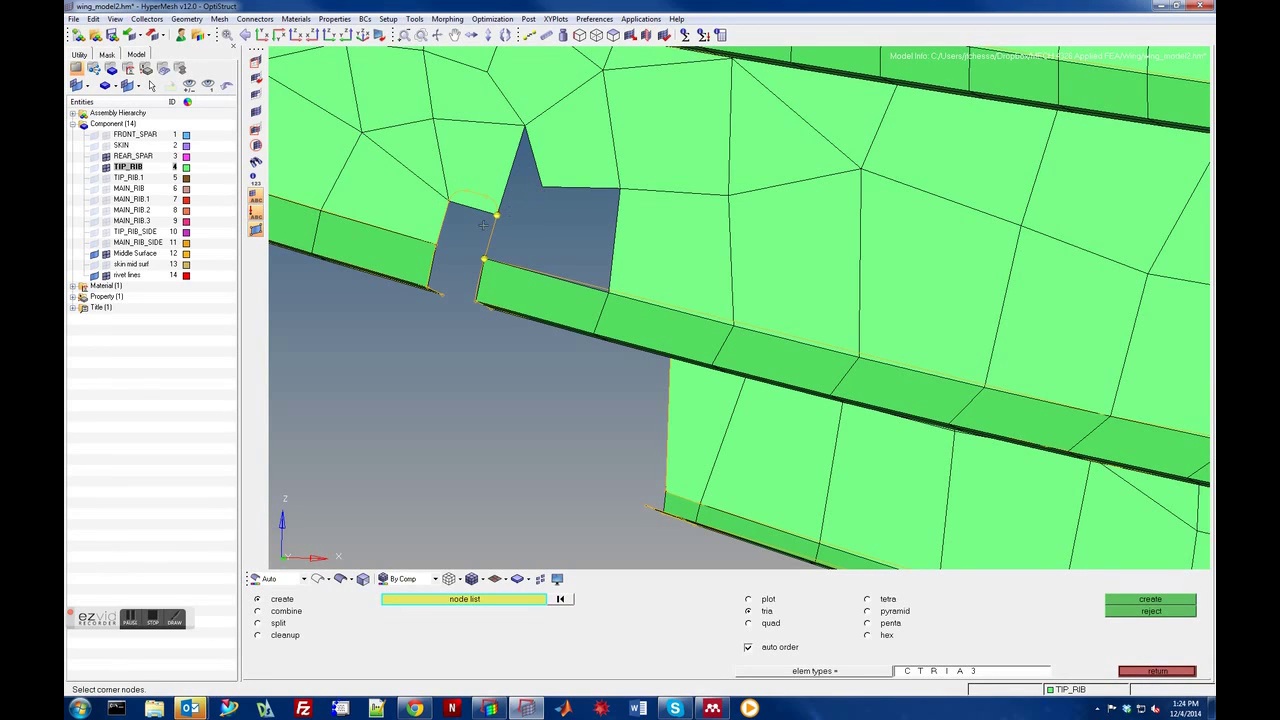
left_click(541, 187)
left_click(524, 127)
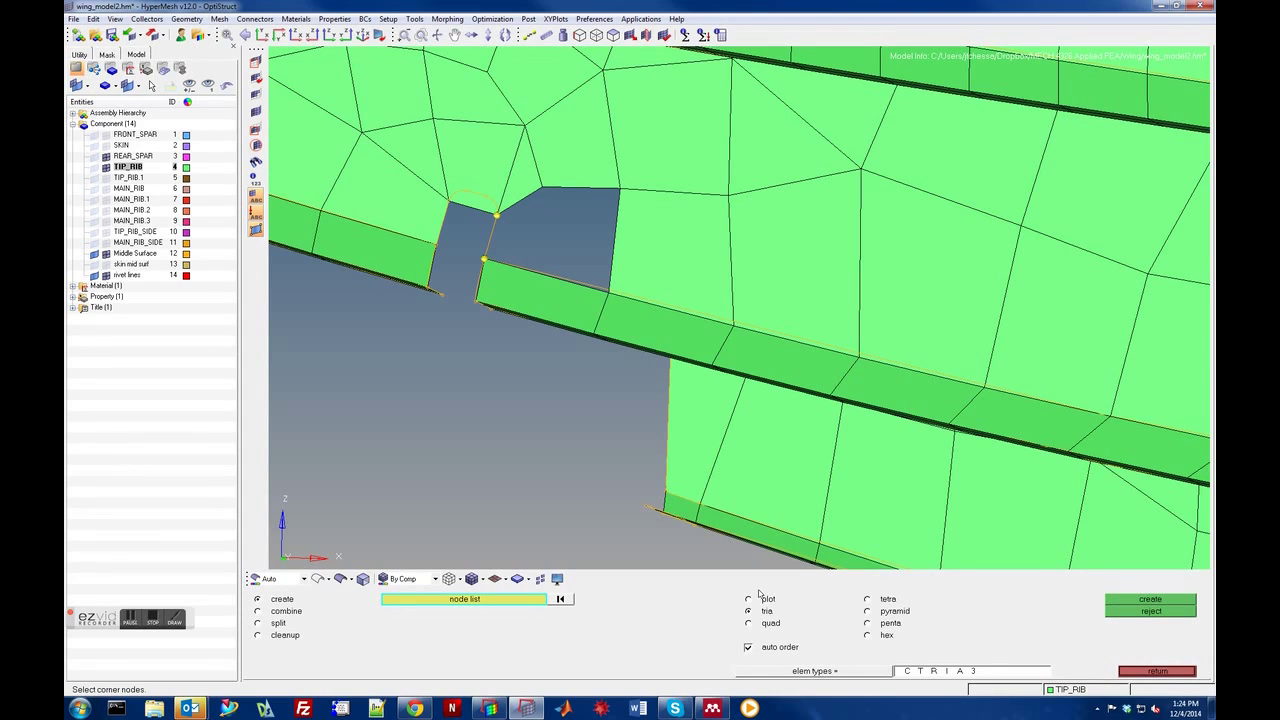
- Fill the remaining hole on the cutout's +X side with a tria along the flange and a quad, rejecting the trial second tria
left_click(497, 216)
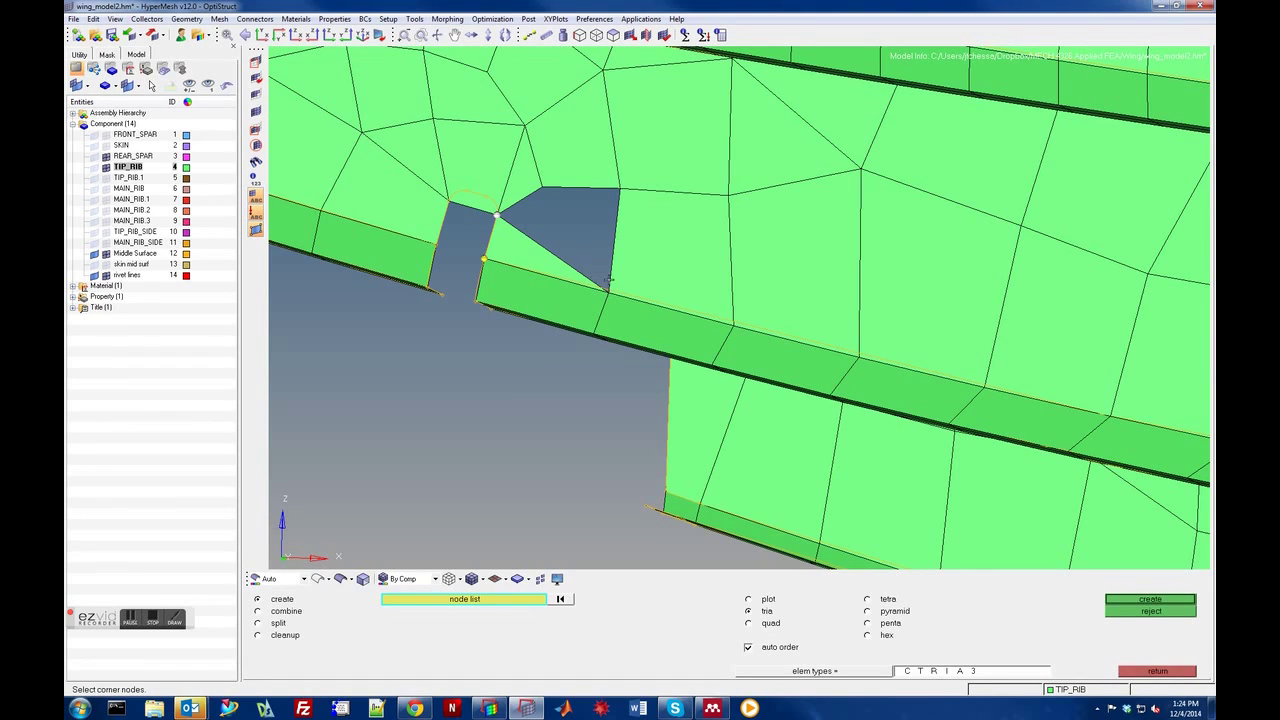
left_click(618, 189)
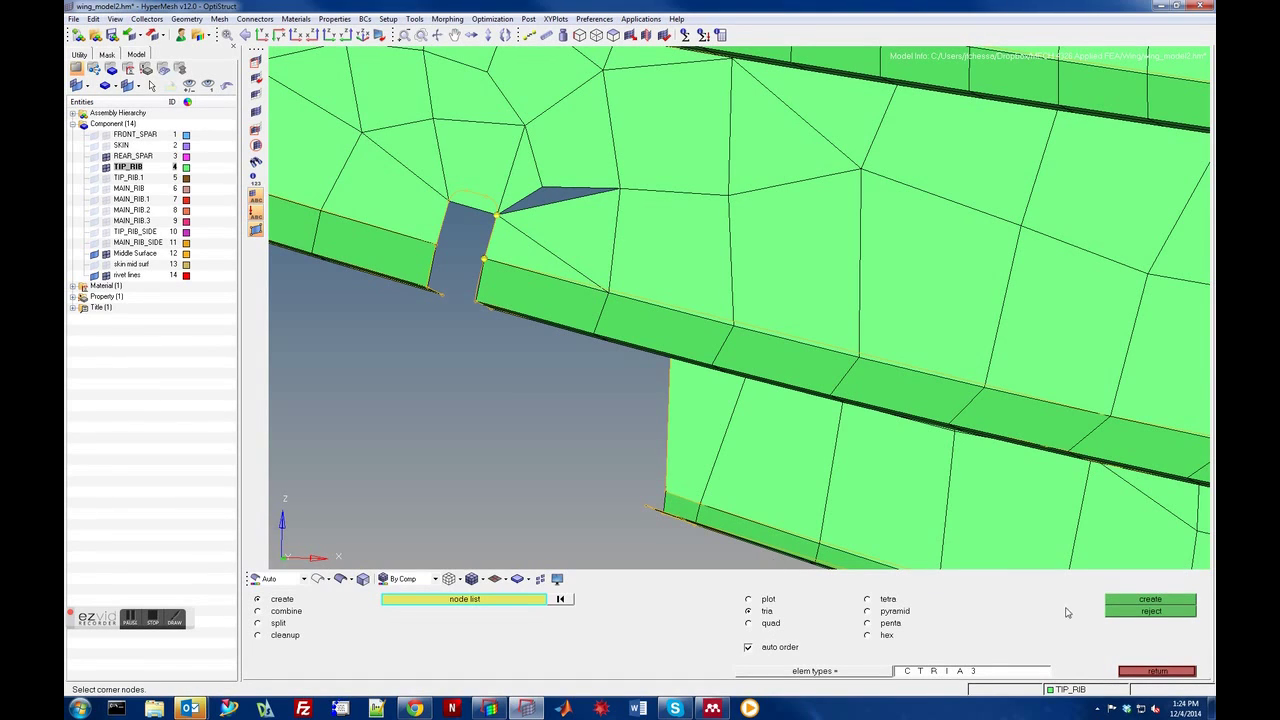
left_click(1148, 611)
left_click(749, 623)
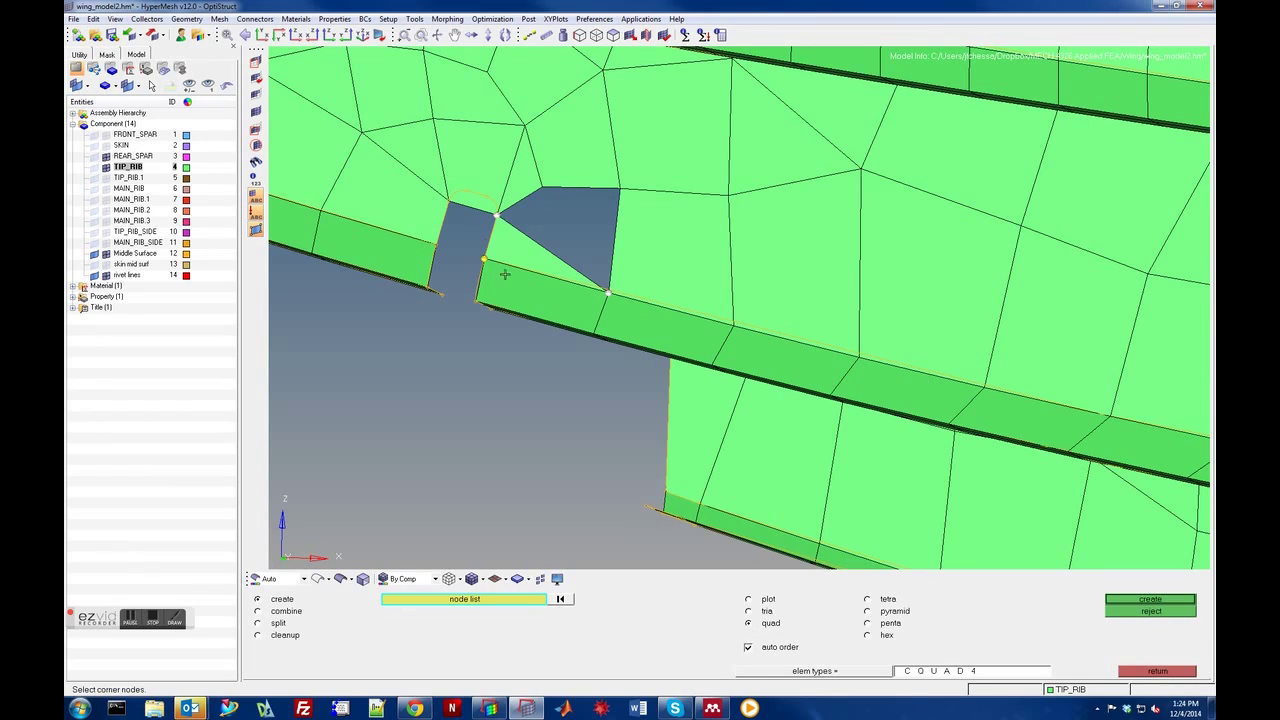
left_click(542, 186)
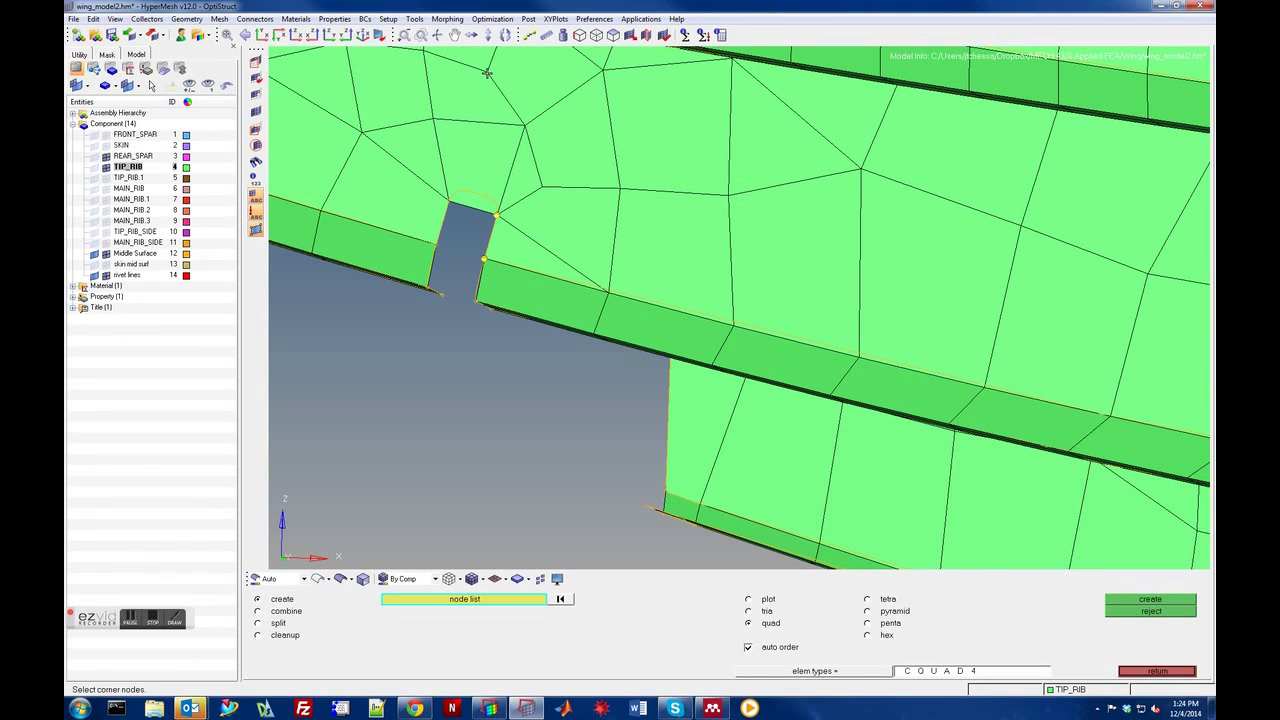
- Translate the web node two rows above the lower cutout's +X corner by 0.01 along +X, twice
key("Left")
key("Right")
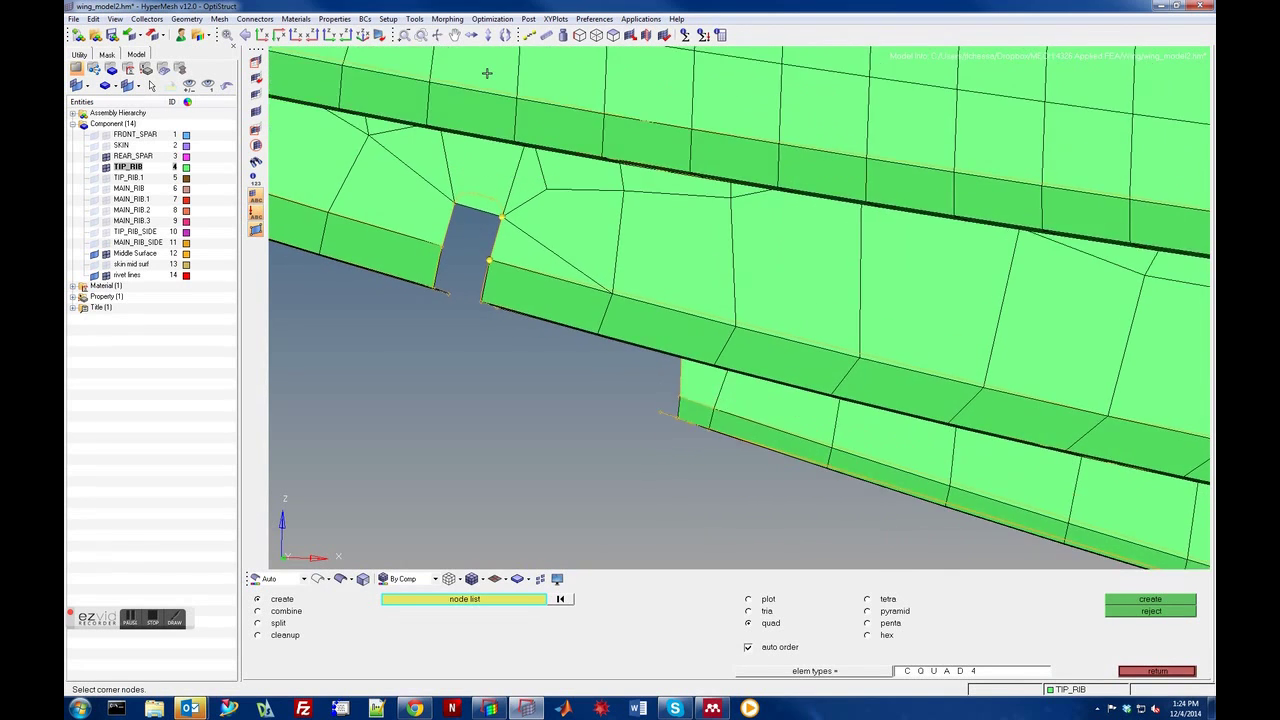
key("Up")
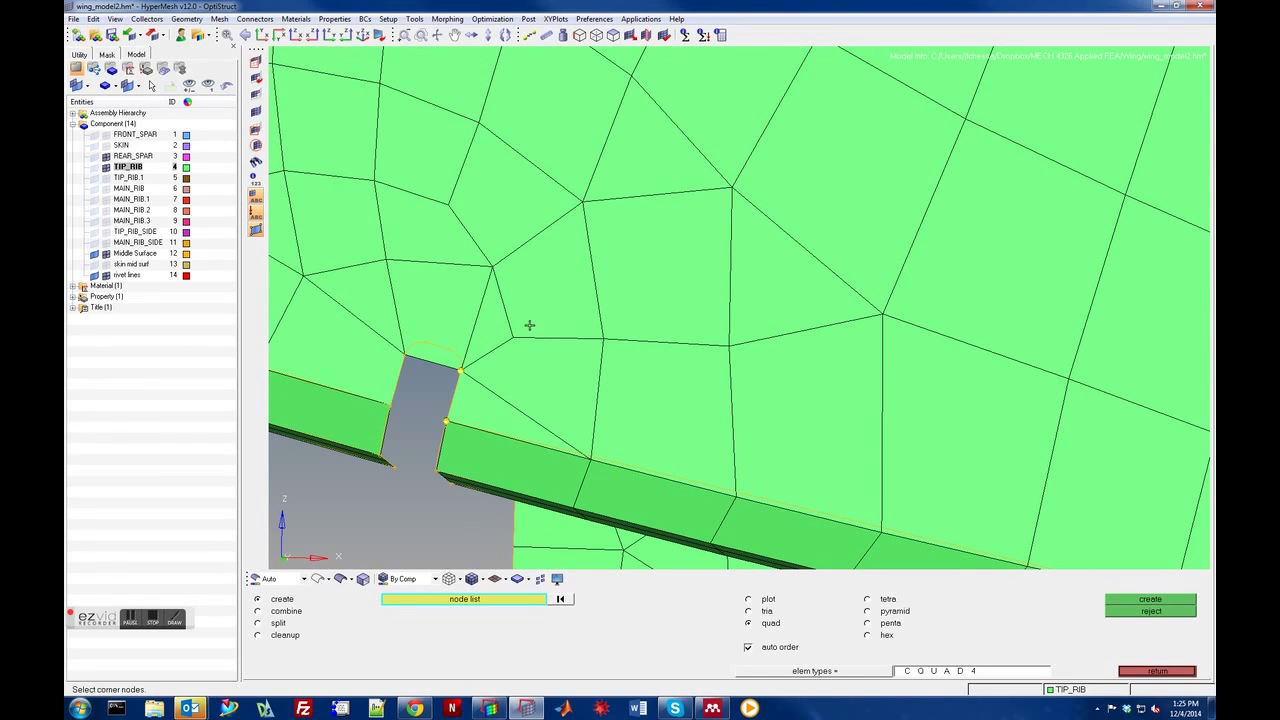
left_click(1157, 671)
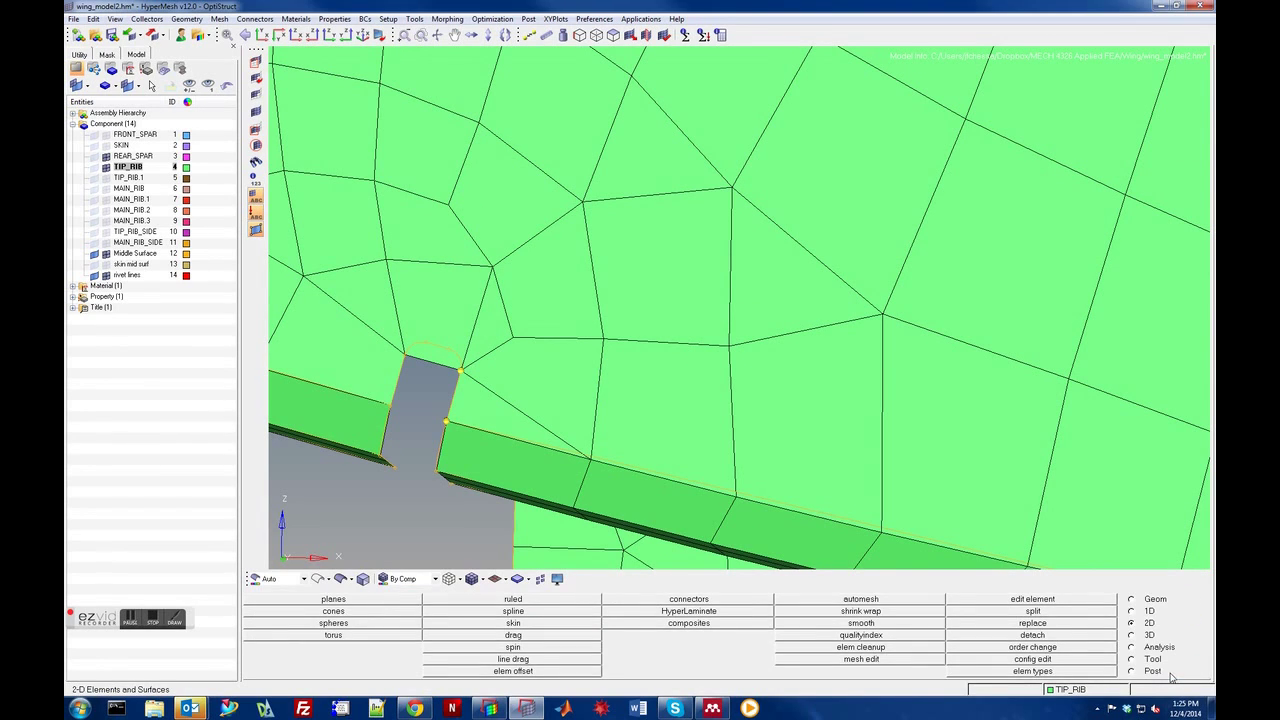
left_click(1151, 662)
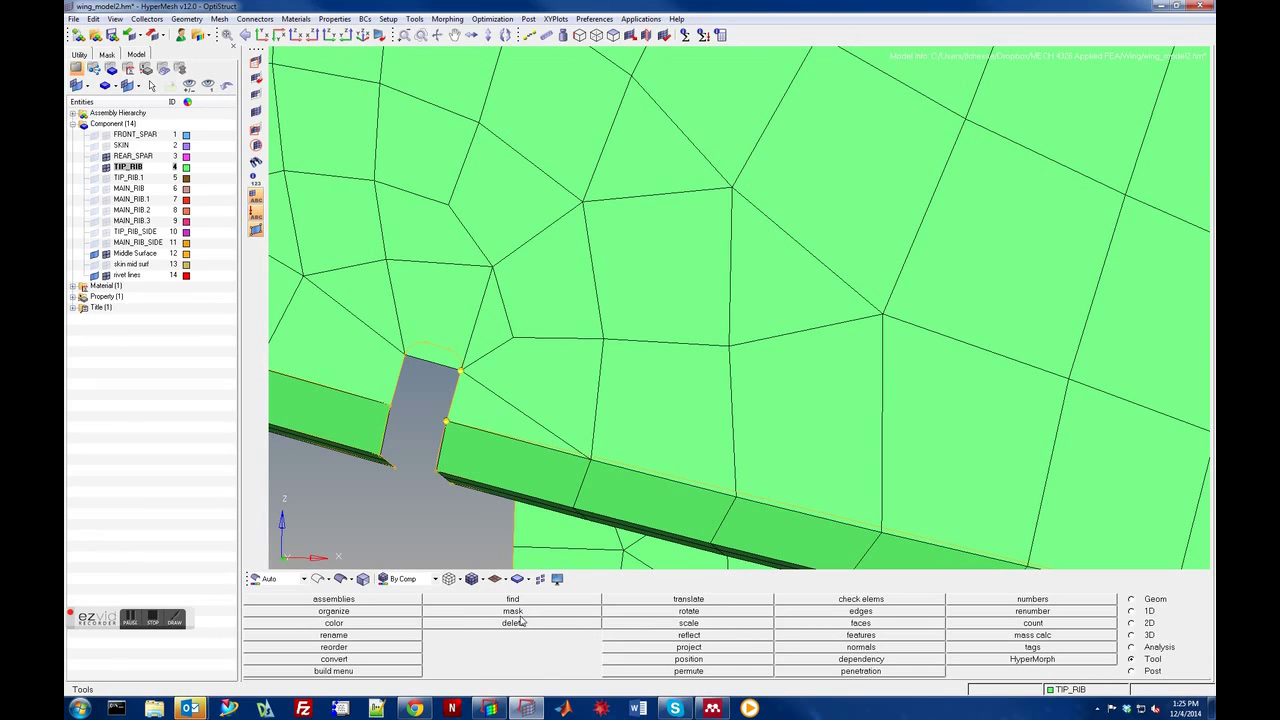
left_click(662, 598)
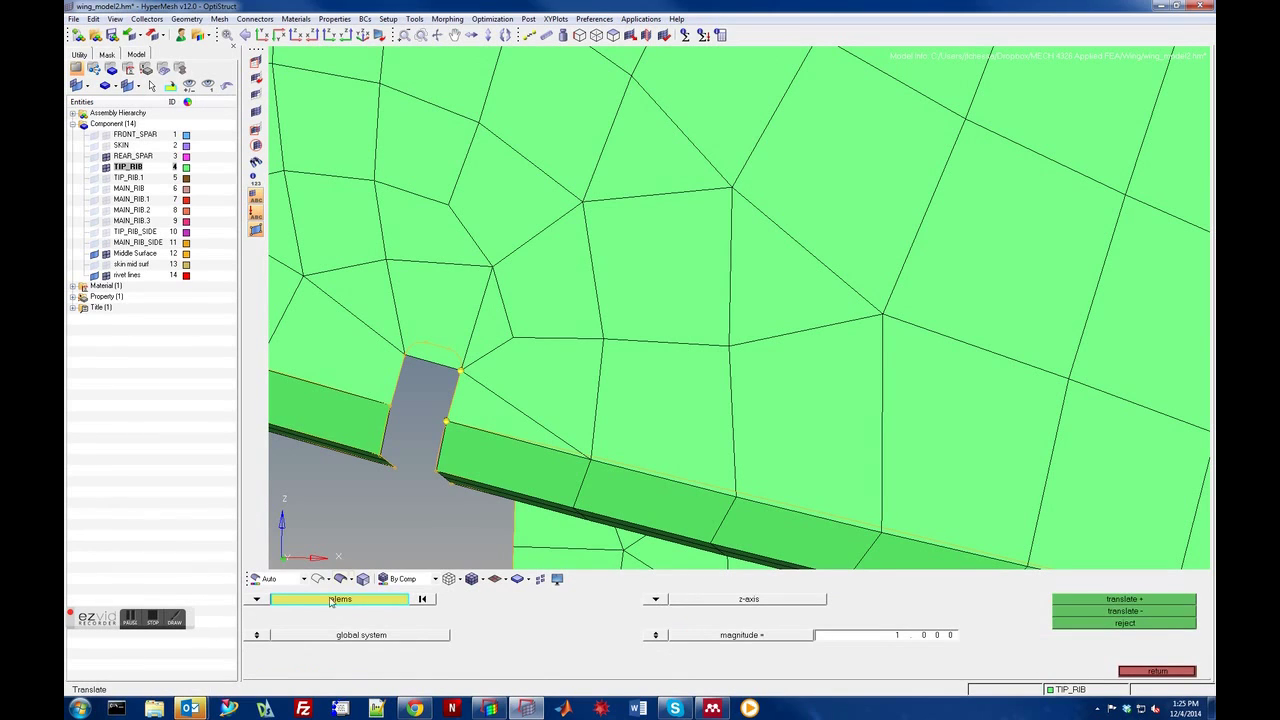
left_click(258, 601)
left_click(368, 618)
left_click(449, 206)
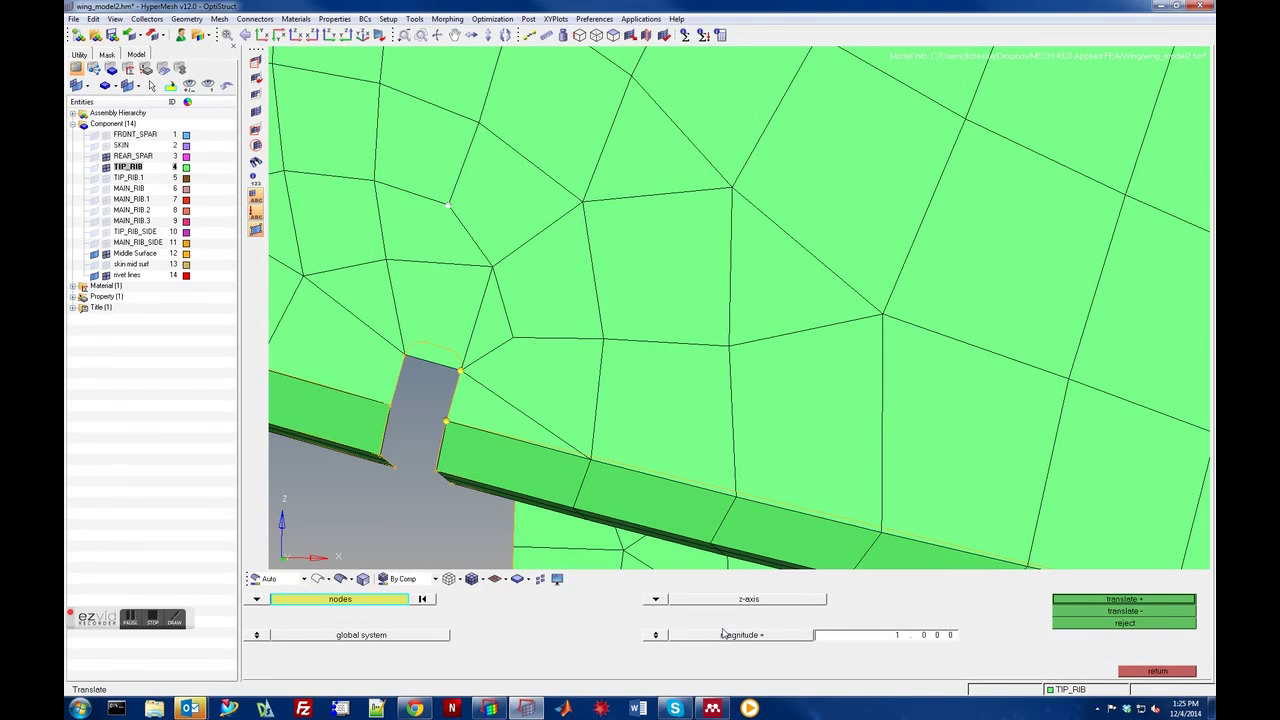
left_click(656, 601)
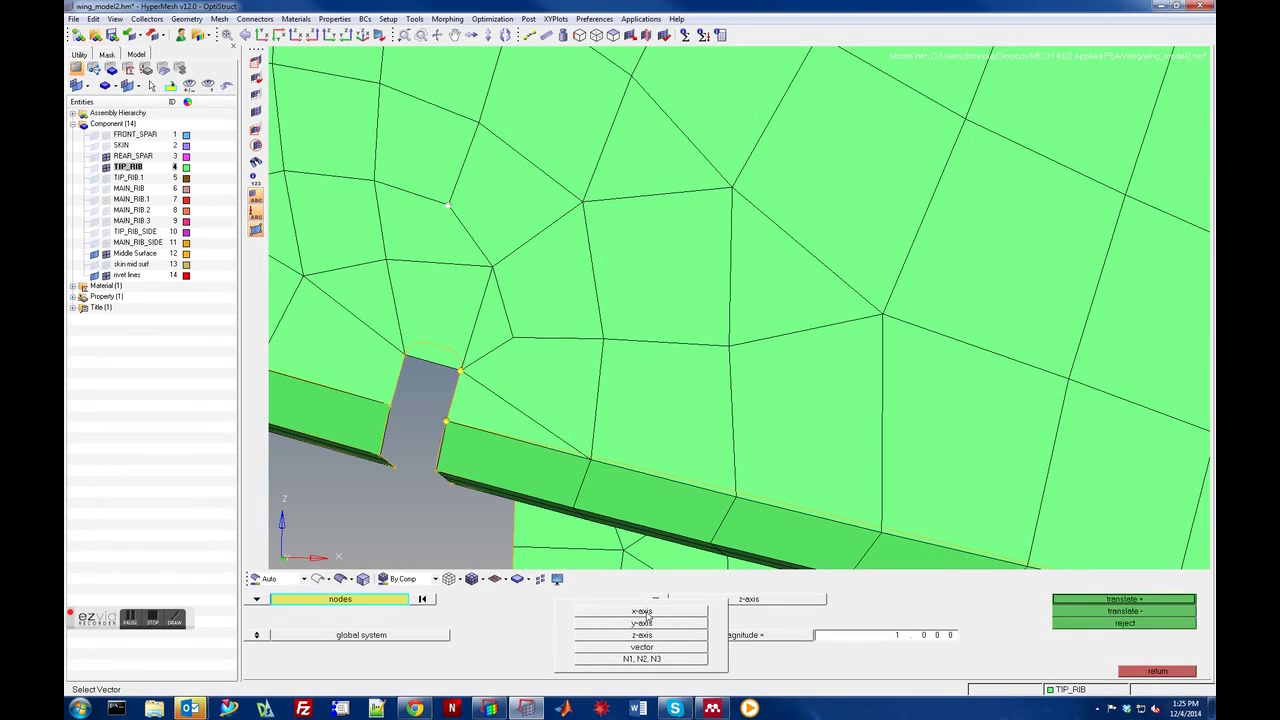
left_click(642, 611)
left_click(848, 641)
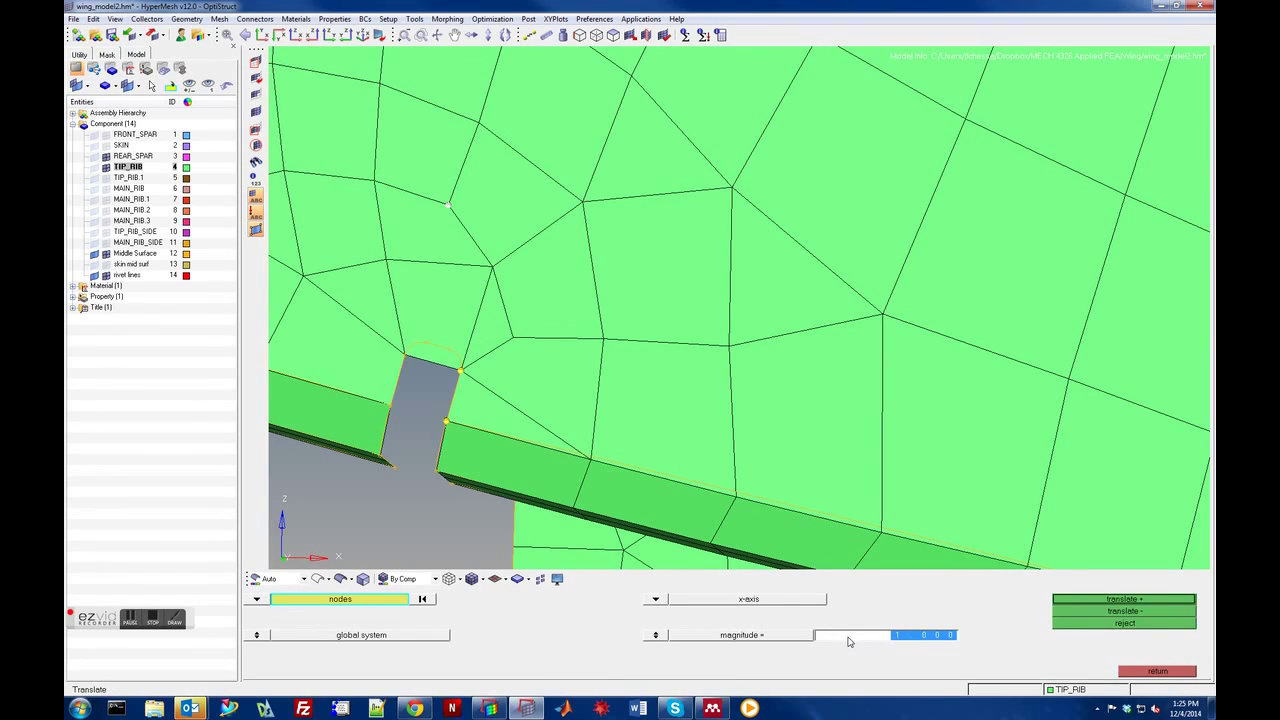
key("BackSpace")
type("0.01")
left_click(1104, 600)
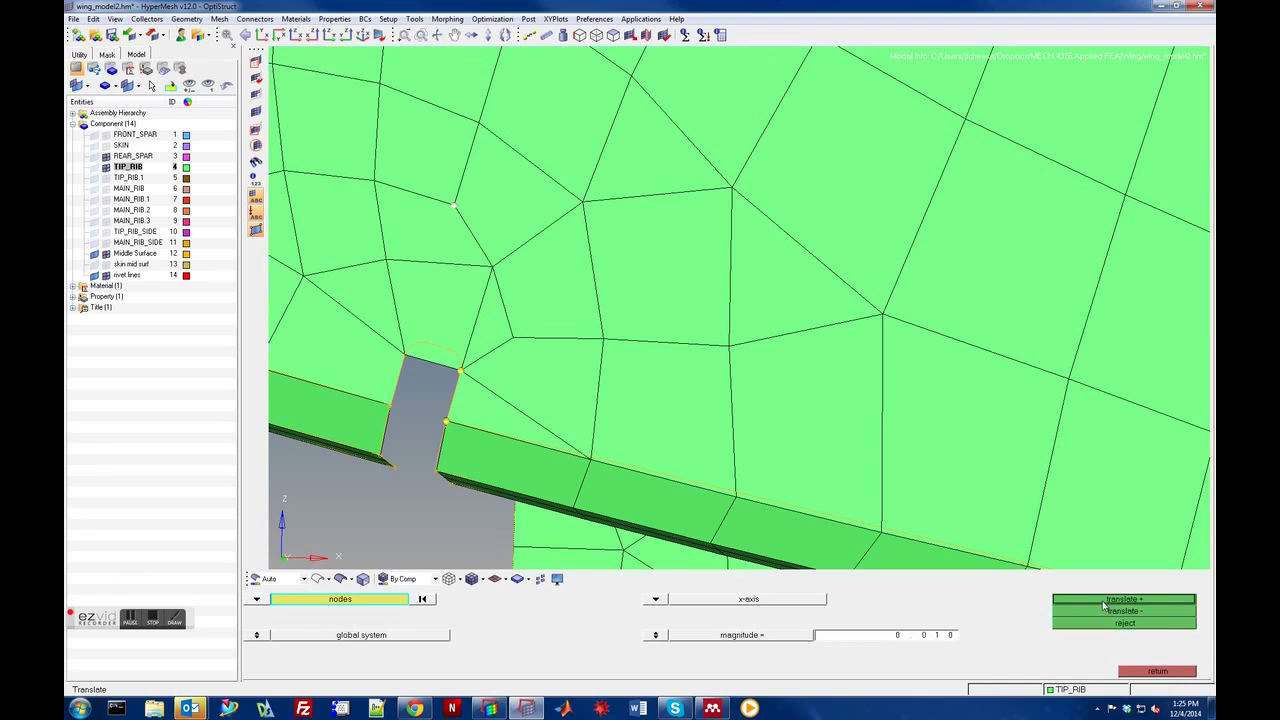
left_click(1104, 600)
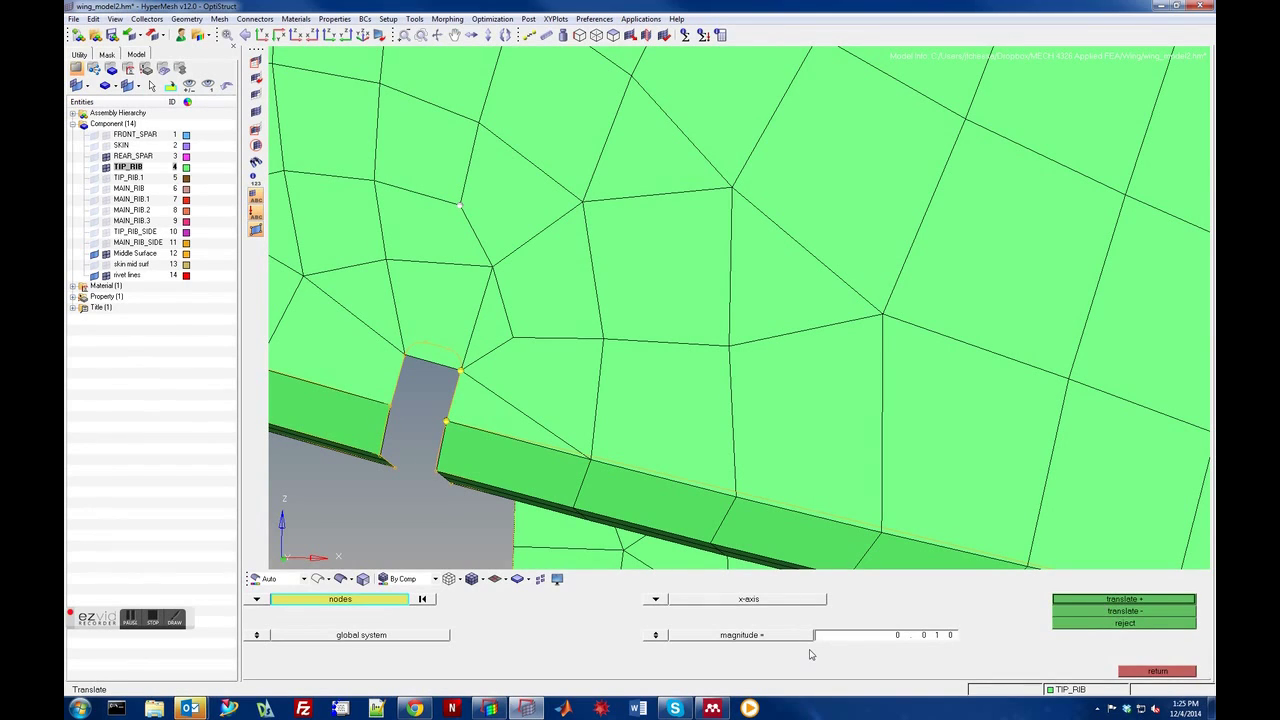
- Translate the same selected node by 0.01 along +Z, twice
left_click(655, 600)
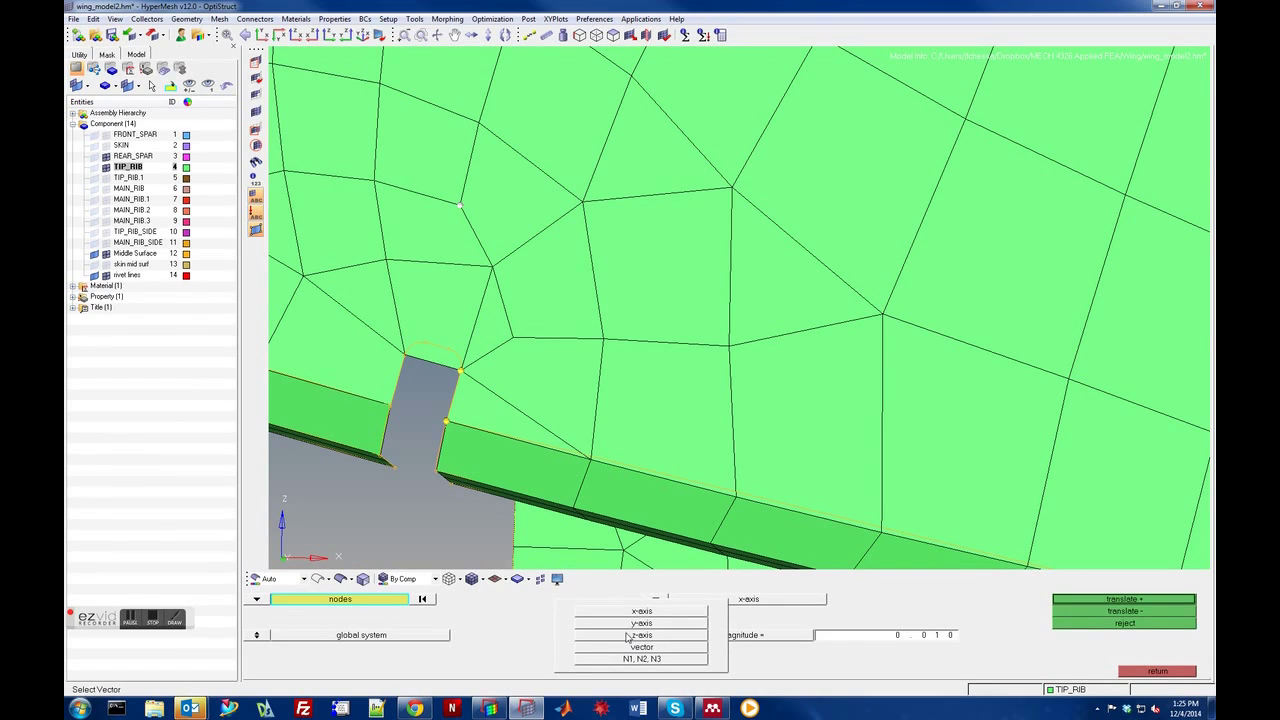
left_click(640, 635)
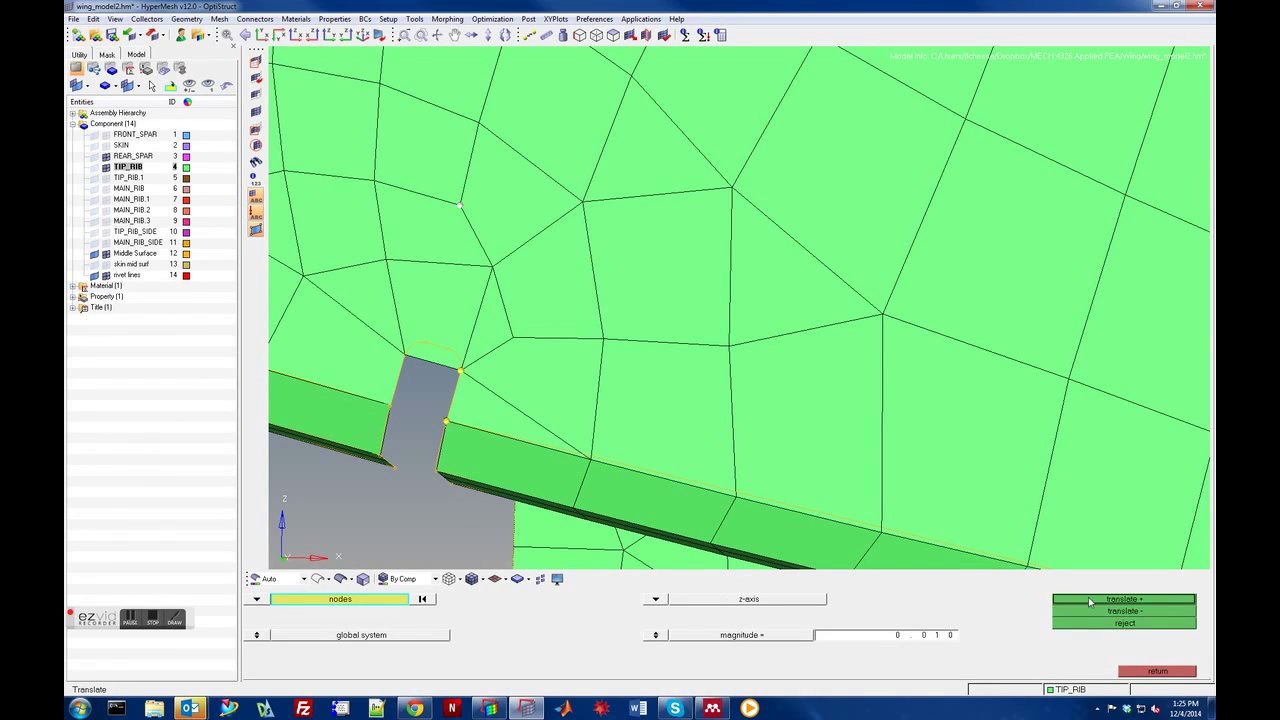
left_click(1093, 602)
left_click(1094, 604)
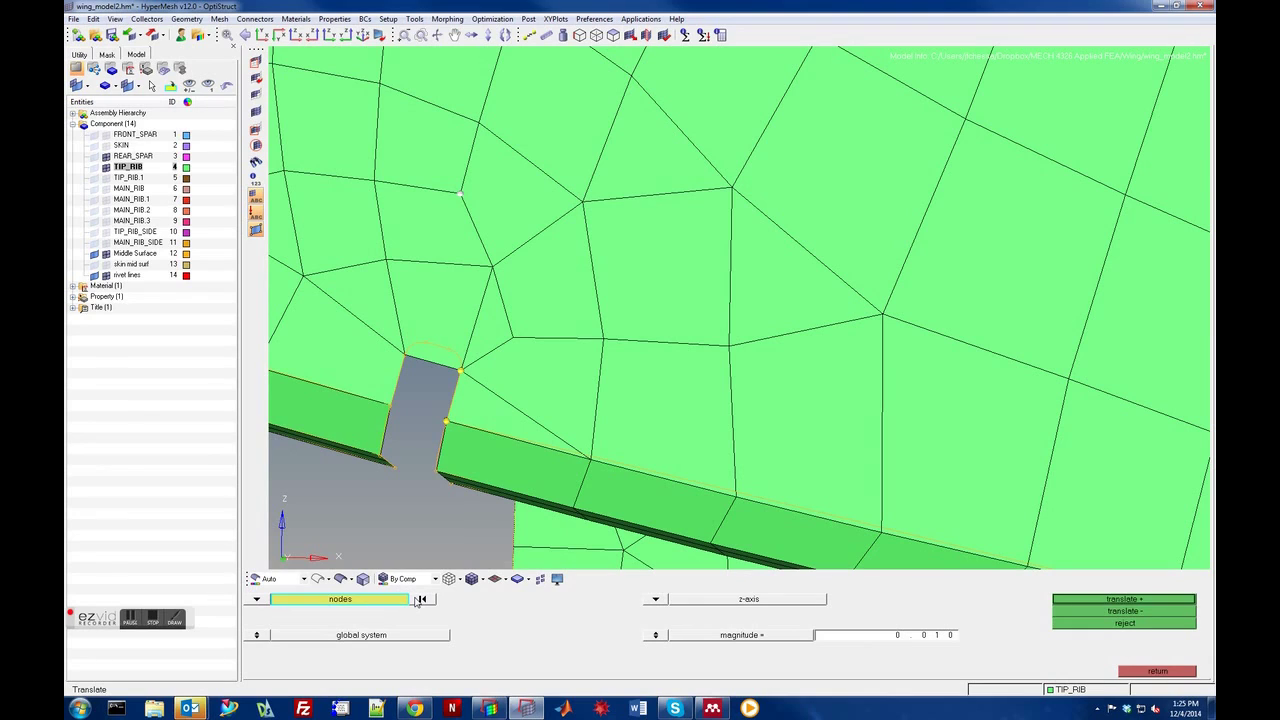
- Replace the selection with the node directly above the cutout's +X corner and translate it by 0.01 along -Z, twice
left_click(492, 268)
right_click(459, 196)
left_click(1086, 612)
left_click(1086, 612)
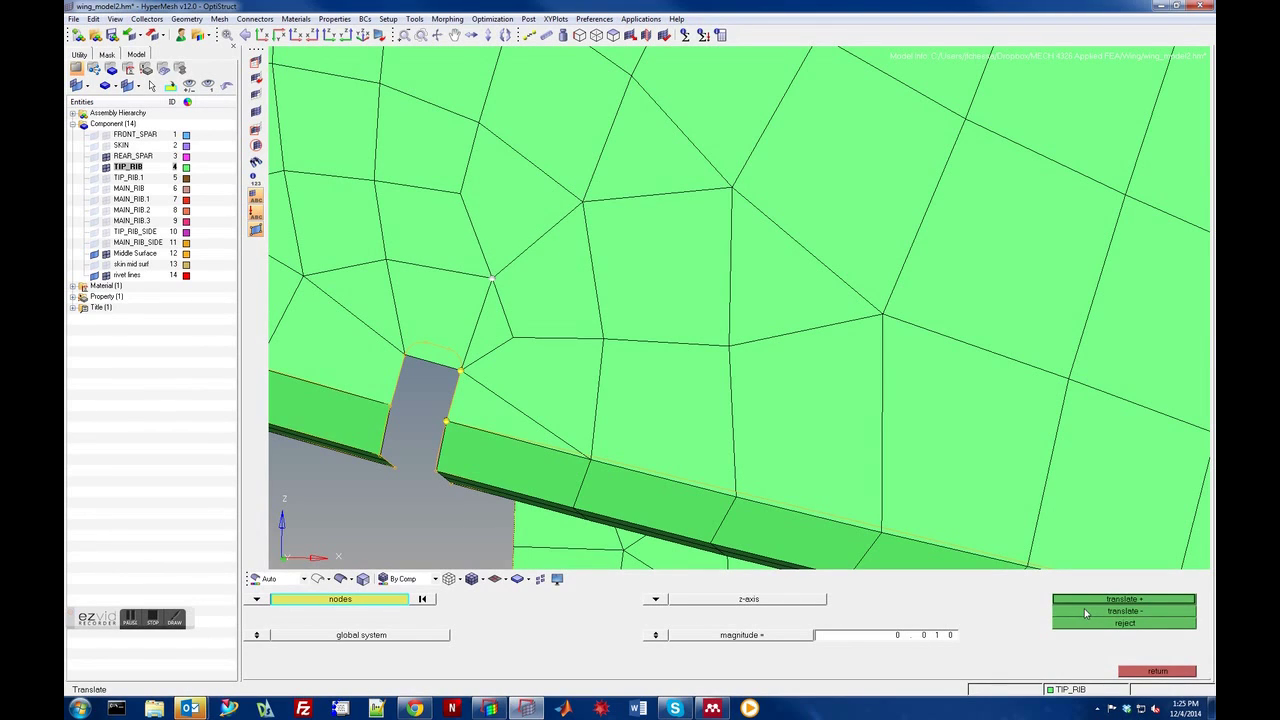
- Translate the node directly above the cutout's +X corner by 0.01 along -X, twice, and finish translating
left_click(656, 600)
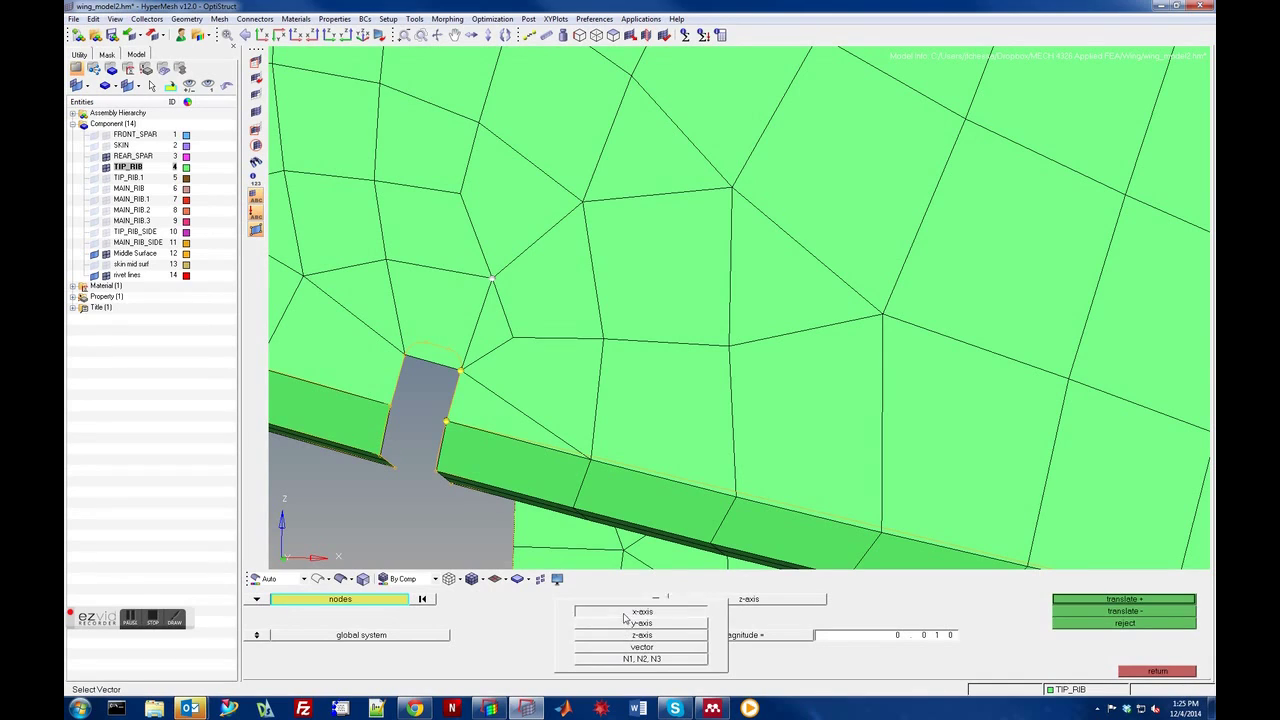
left_click(626, 612)
left_click(1081, 612)
left_click(1081, 612)
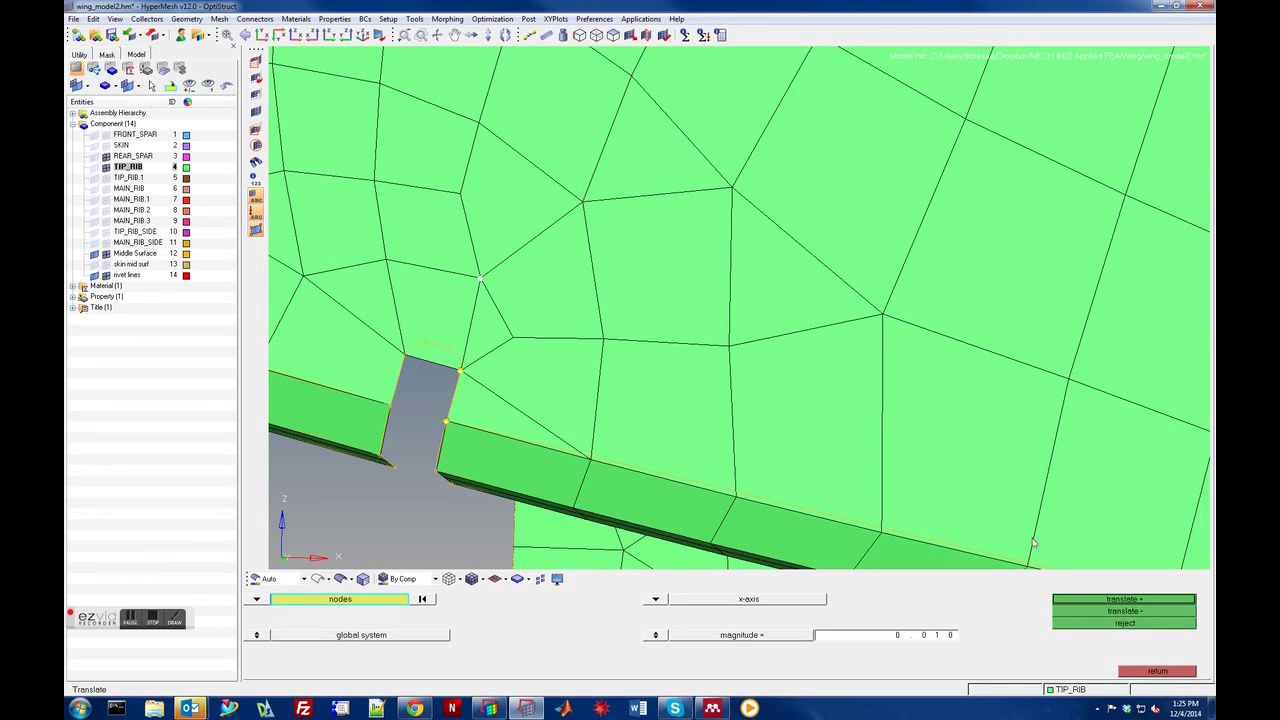
left_click(1150, 670)
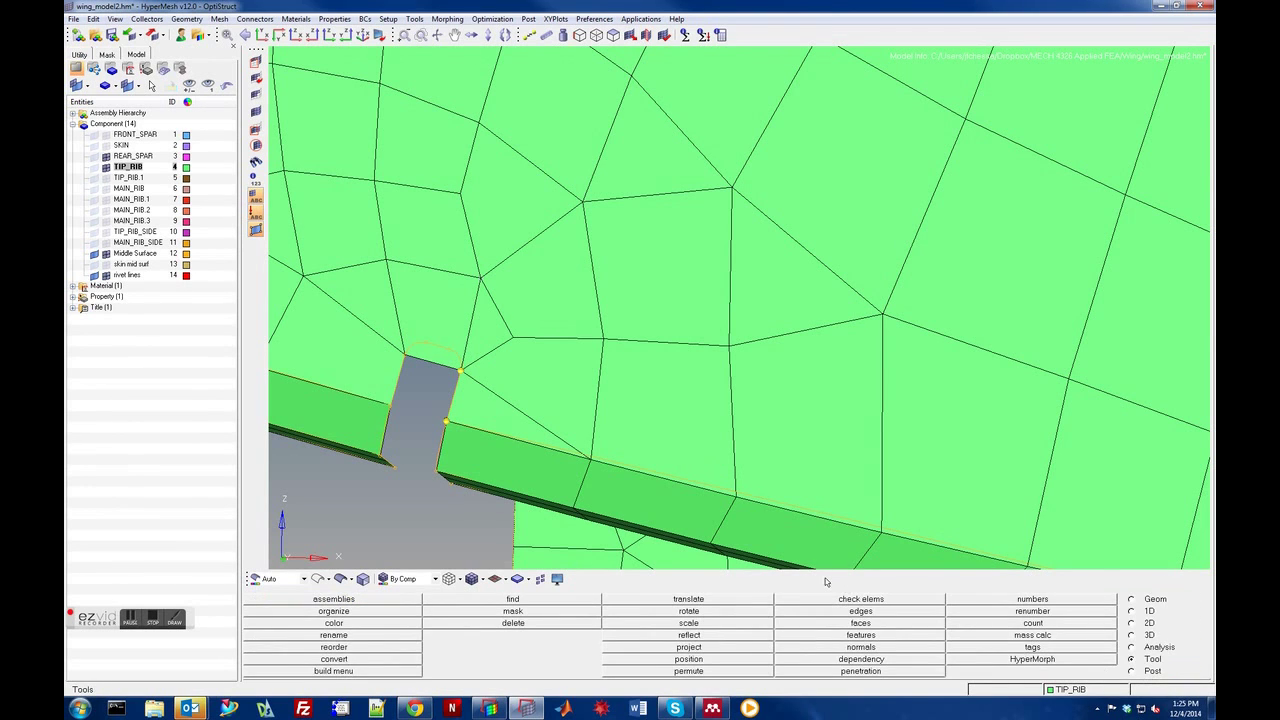
- Start a split of plate elements on the tip rib using the split all sides method
scroll(826, 581, "down", 5)
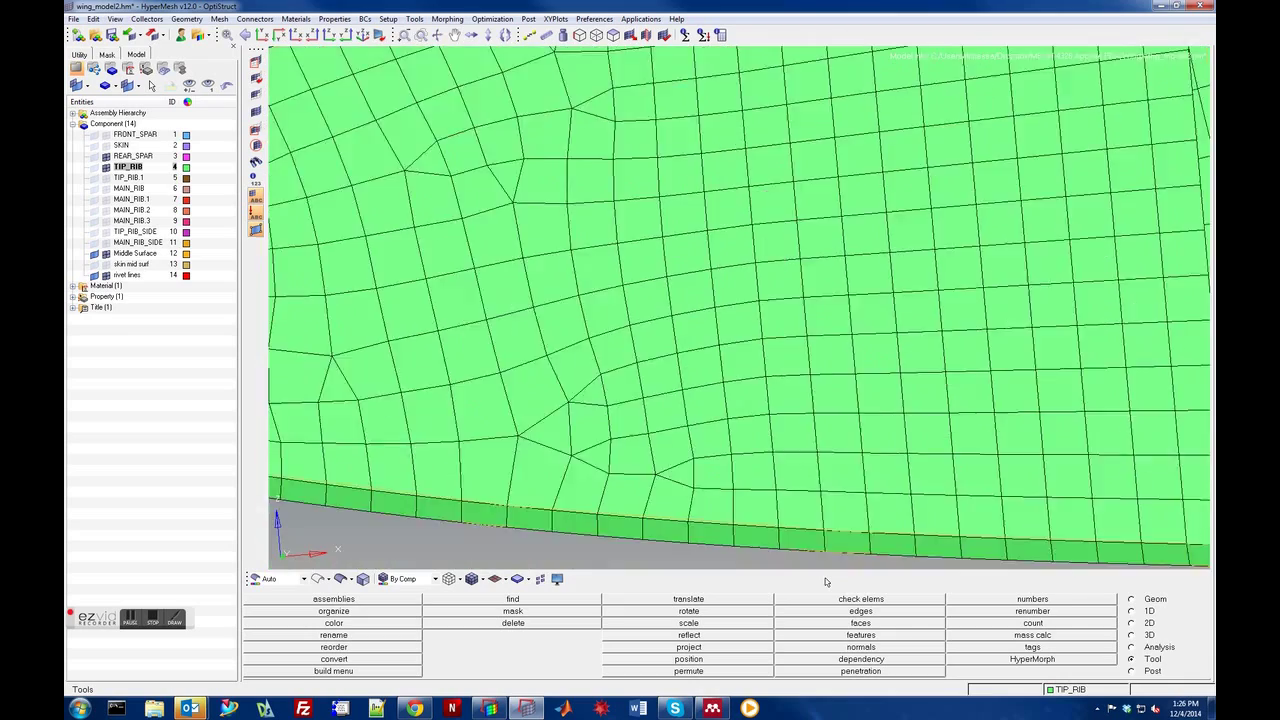
key("Left")
key("Left")
key("Left")
key("Left")
key("Left")
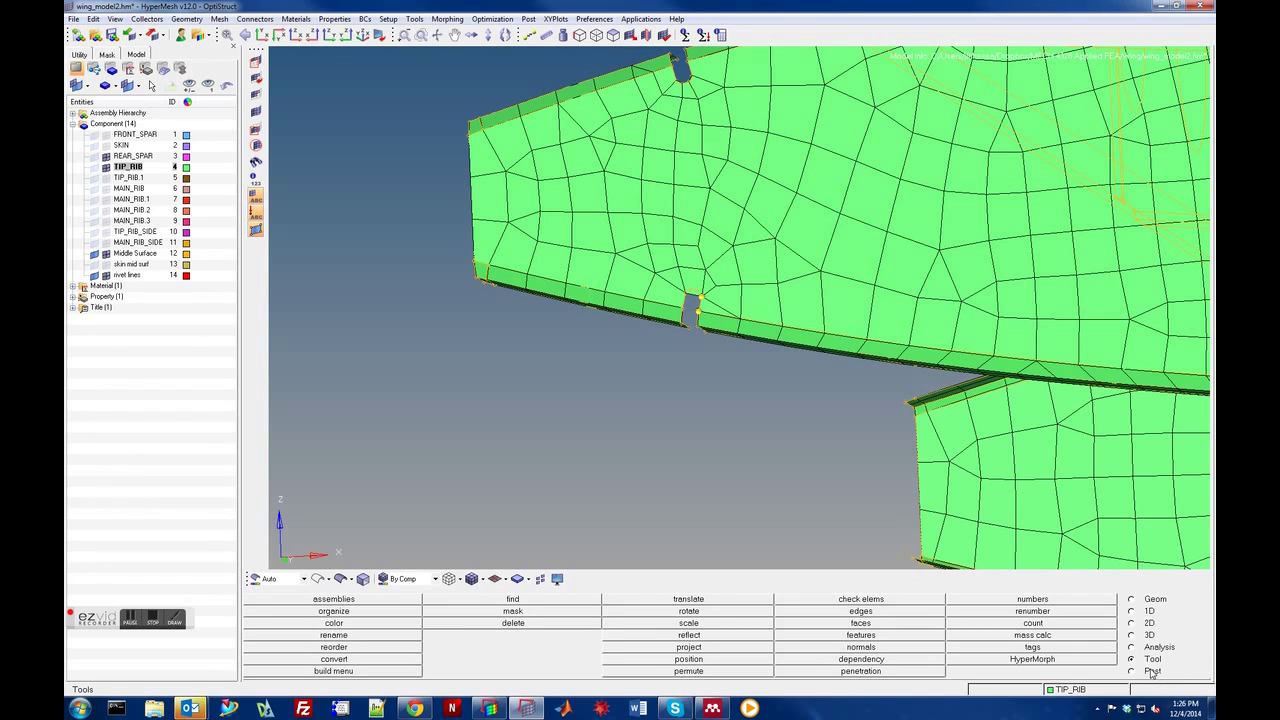
left_click(1149, 627)
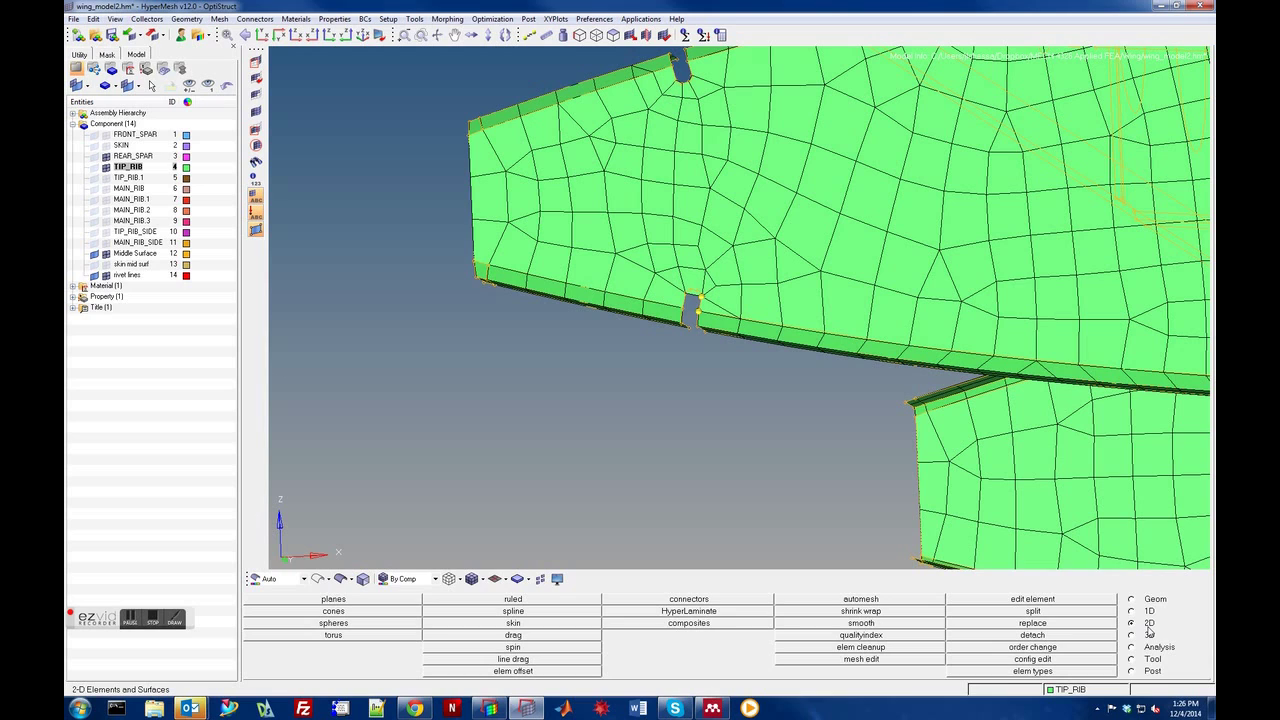
left_click(1051, 612)
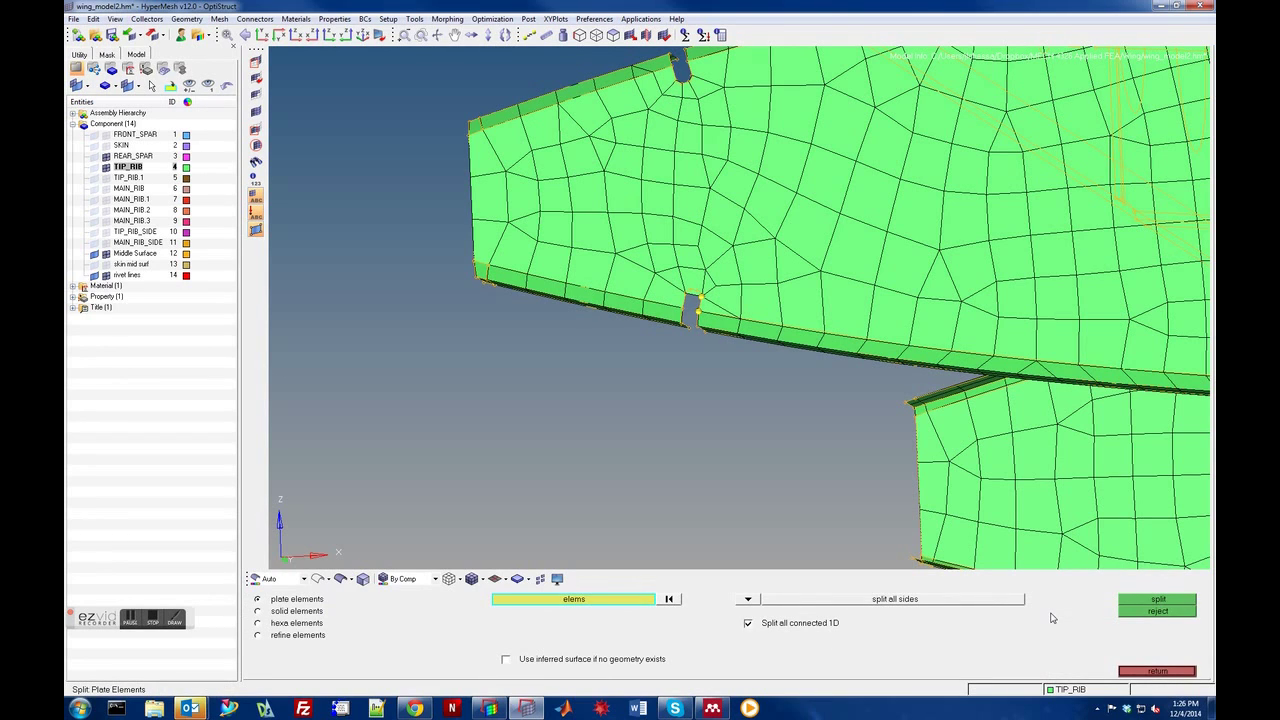
left_click(746, 599)
left_click(762, 611)
- Look through the utility tool collections for geometry and mesh, optimization, FEA, summary, display, QA and user functions
left_click(79, 55)
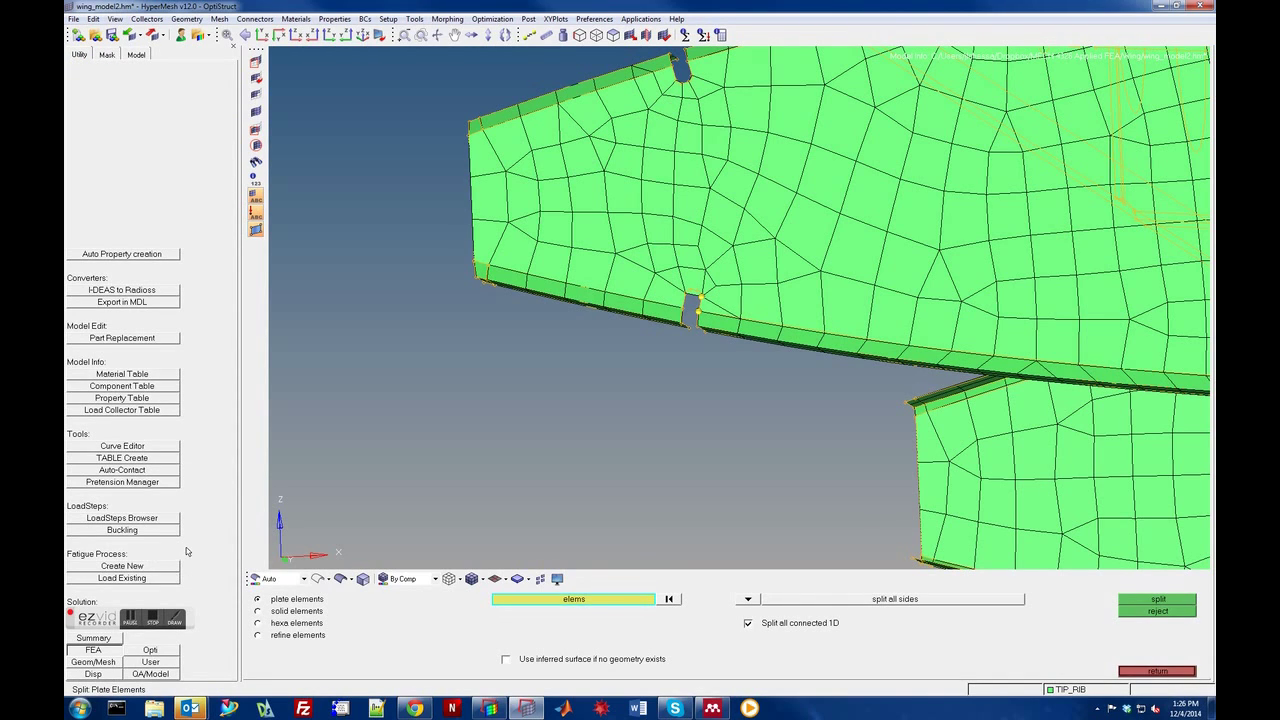
left_click(103, 668)
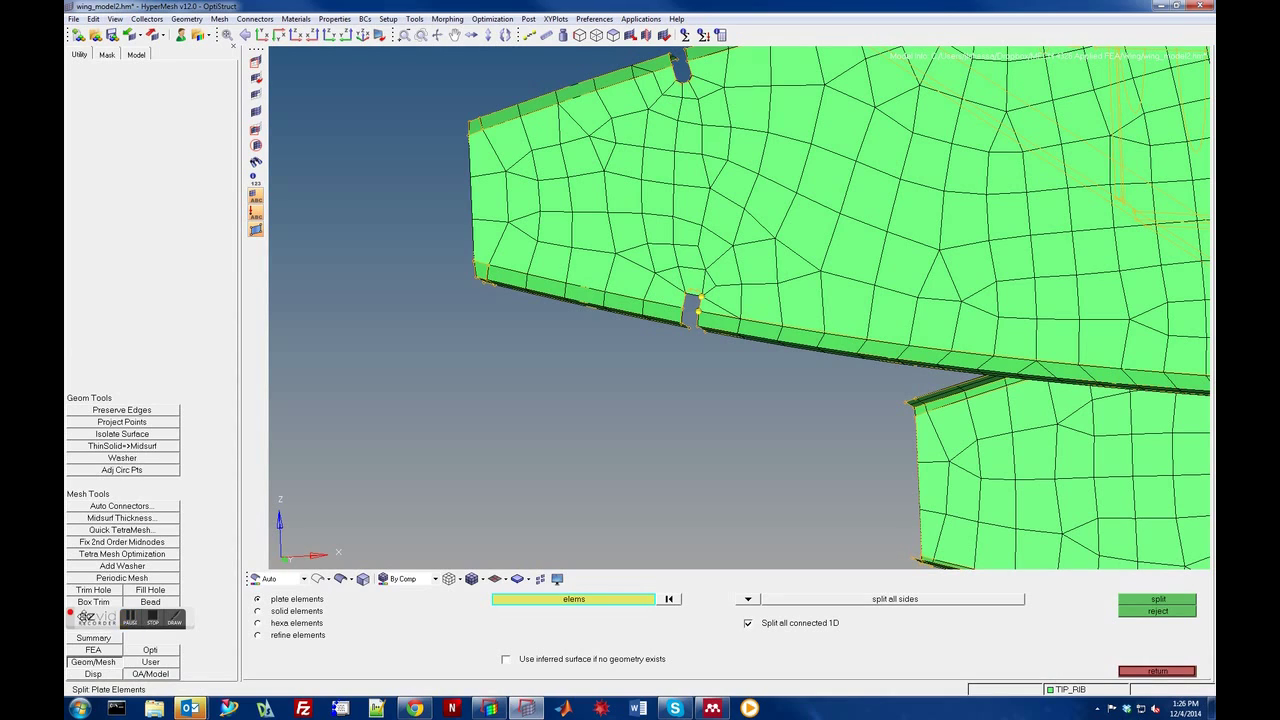
left_click_drag(83, 631, 233, 676)
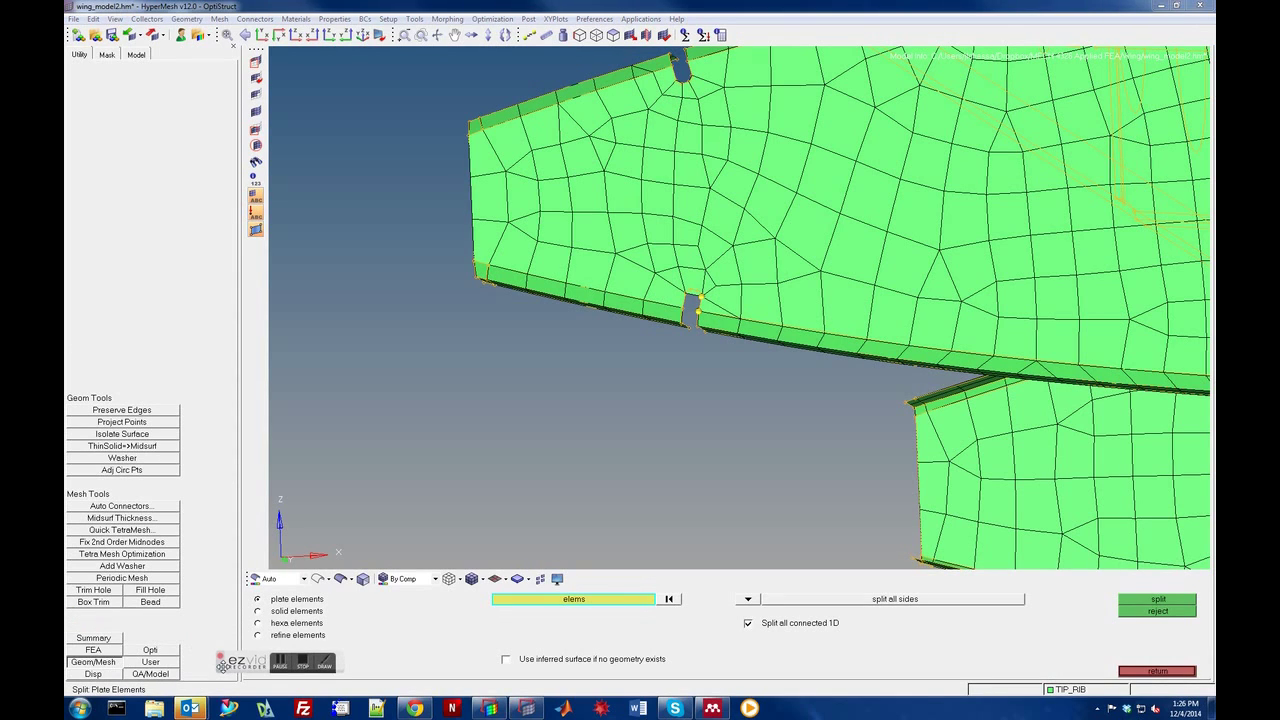
left_click(150, 651)
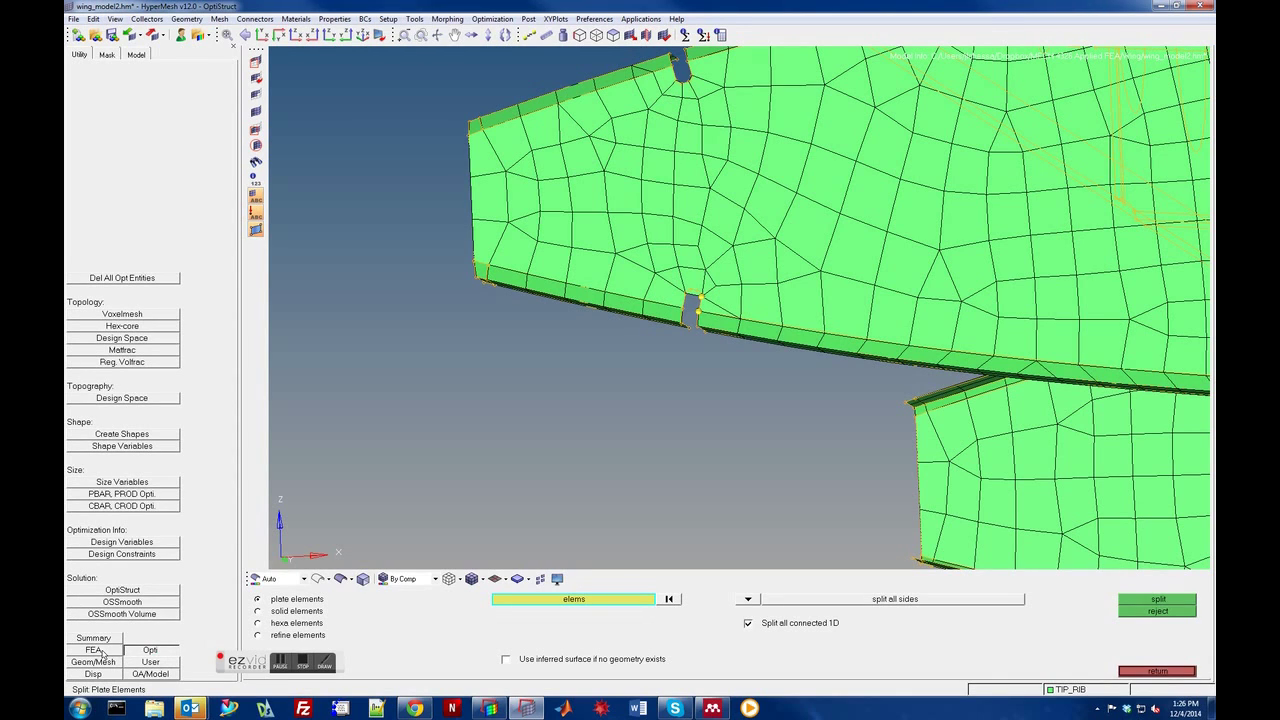
left_click(102, 653)
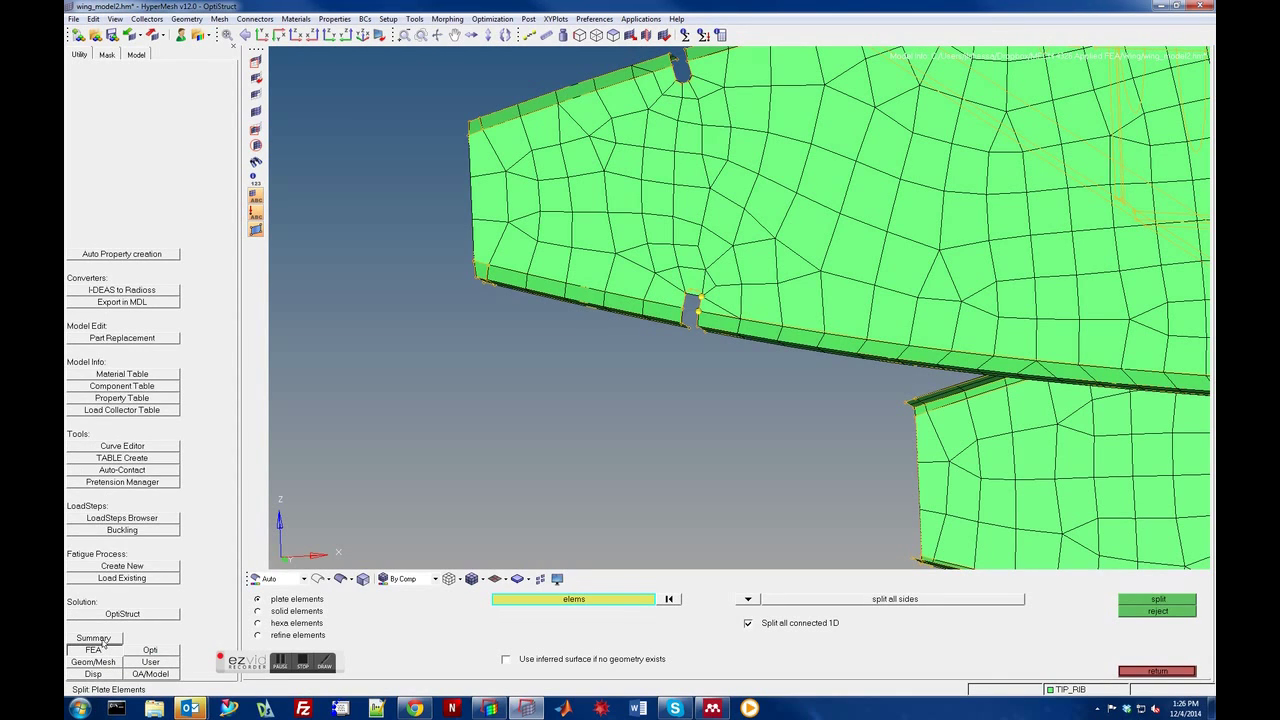
left_click(102, 639)
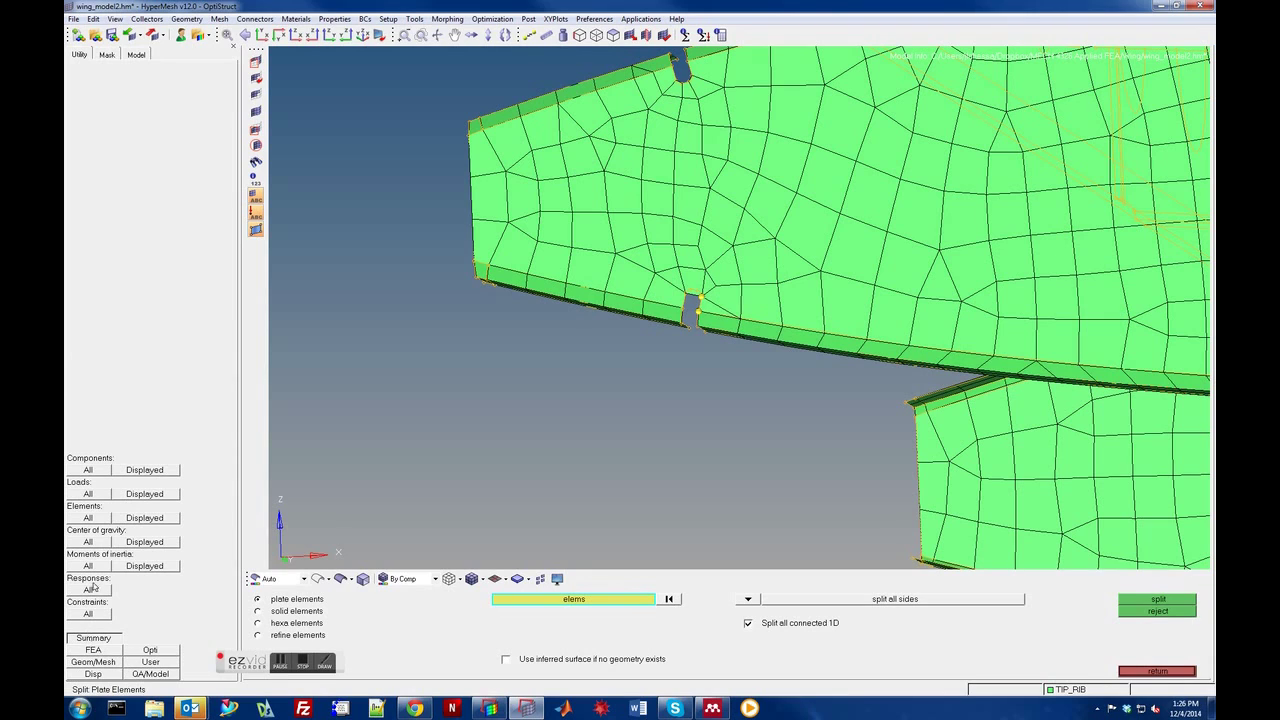
left_click(93, 650)
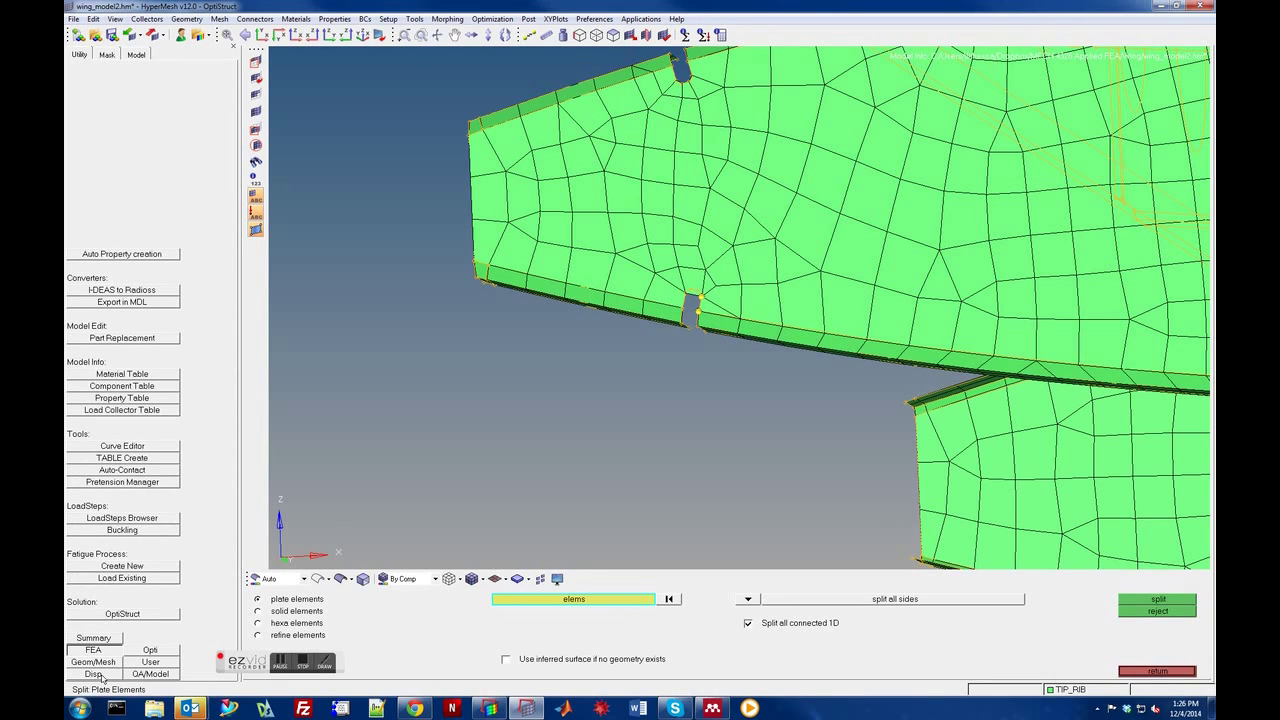
left_click(93, 674)
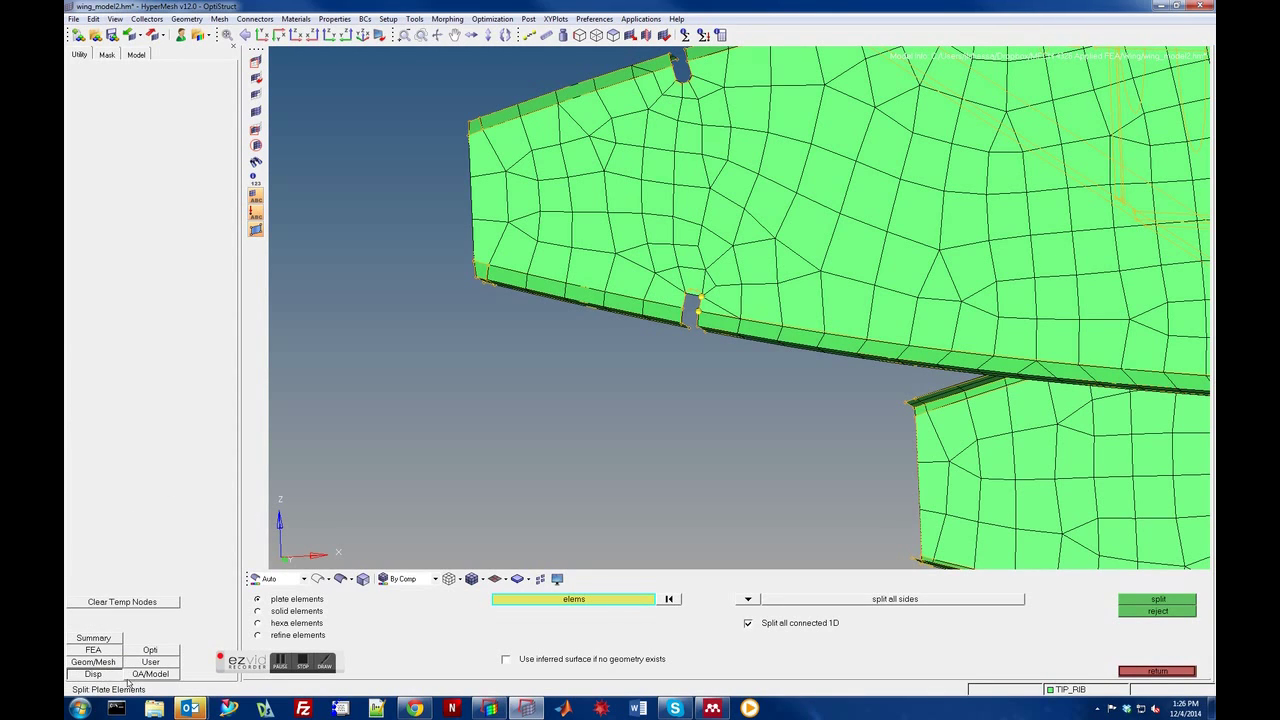
left_click(147, 676)
left_click(151, 663)
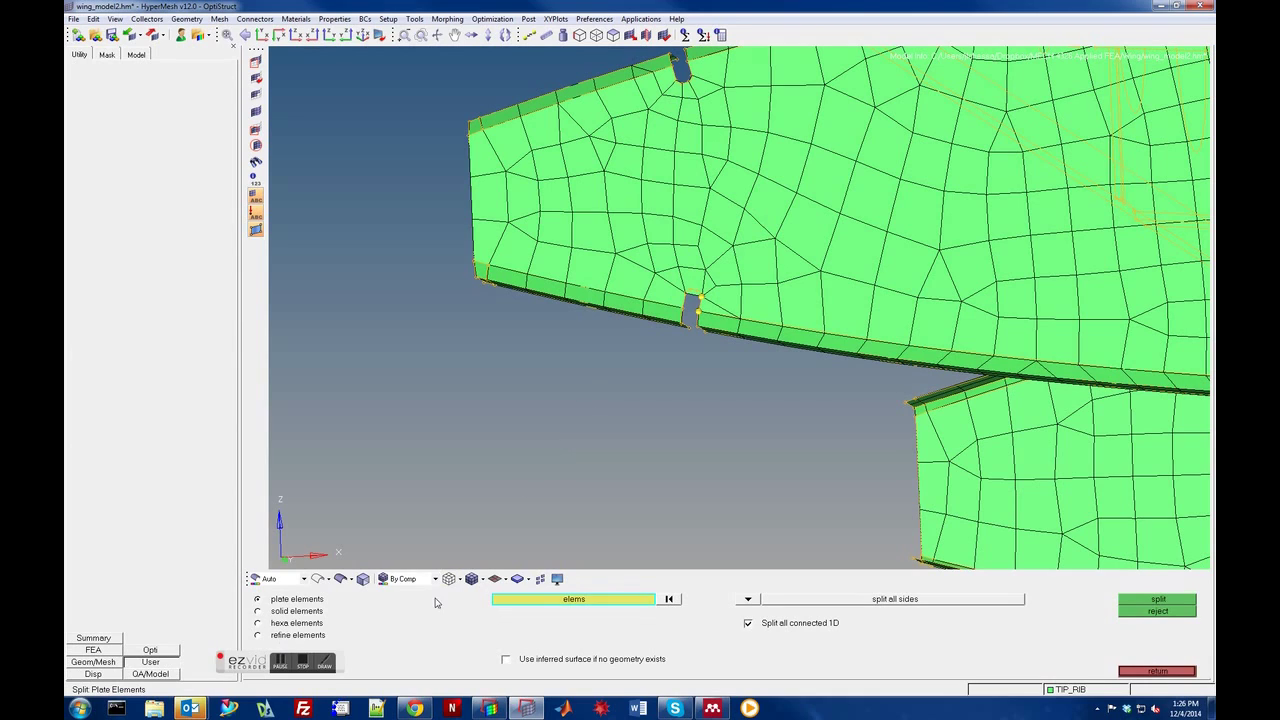
left_click(537, 601)
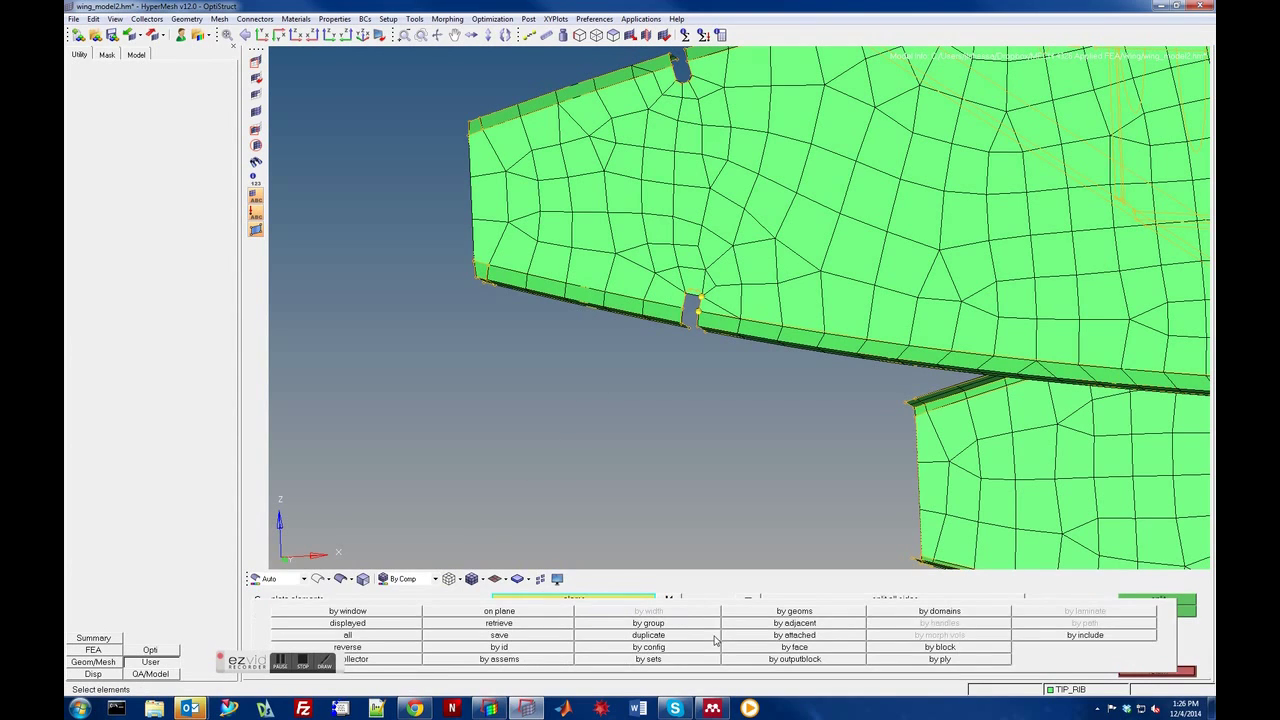
left_click(330, 610)
left_click(600, 240)
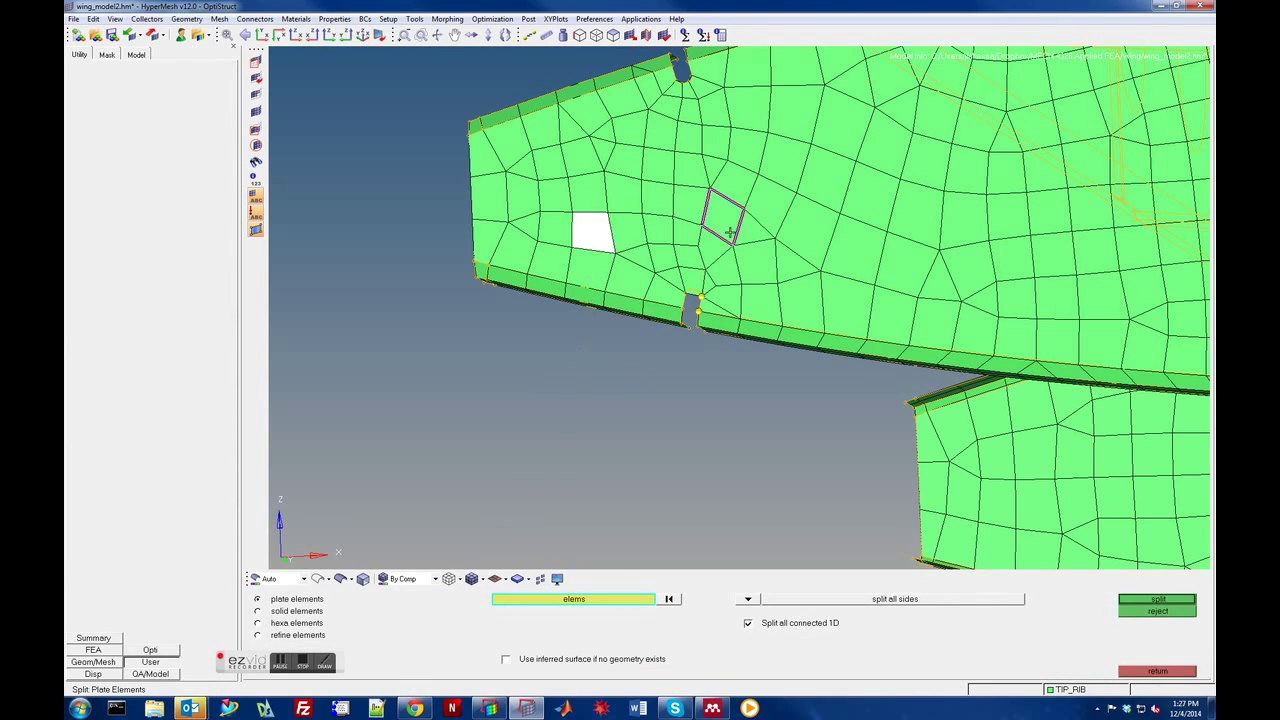
left_click(720, 216)
left_click(670, 597)
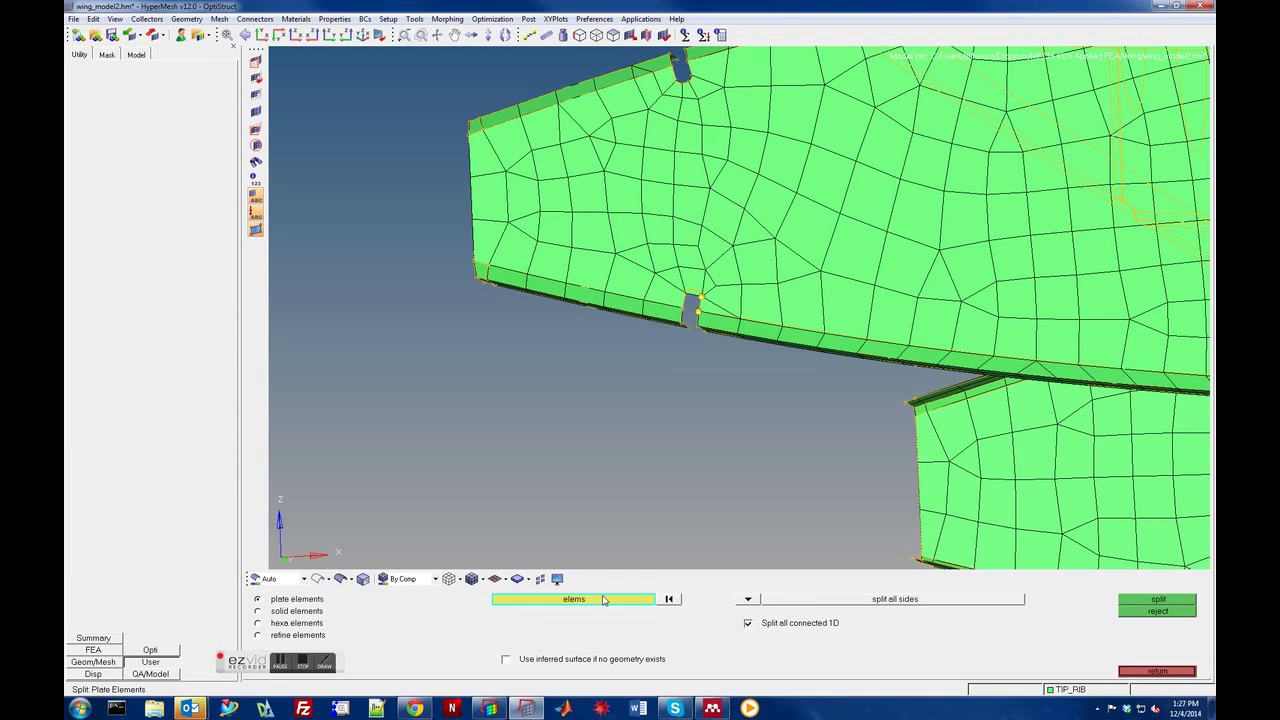
- Window-select the tip rib elements around the lower flange cutout and add the web element missing on the selection's -X side
left_click(574, 598)
left_click(385, 620)
left_click(603, 336)
left_click(660, 246)
left_click(784, 357)
left_click(667, 394)
left_click(597, 360)
left_click(567, 302)
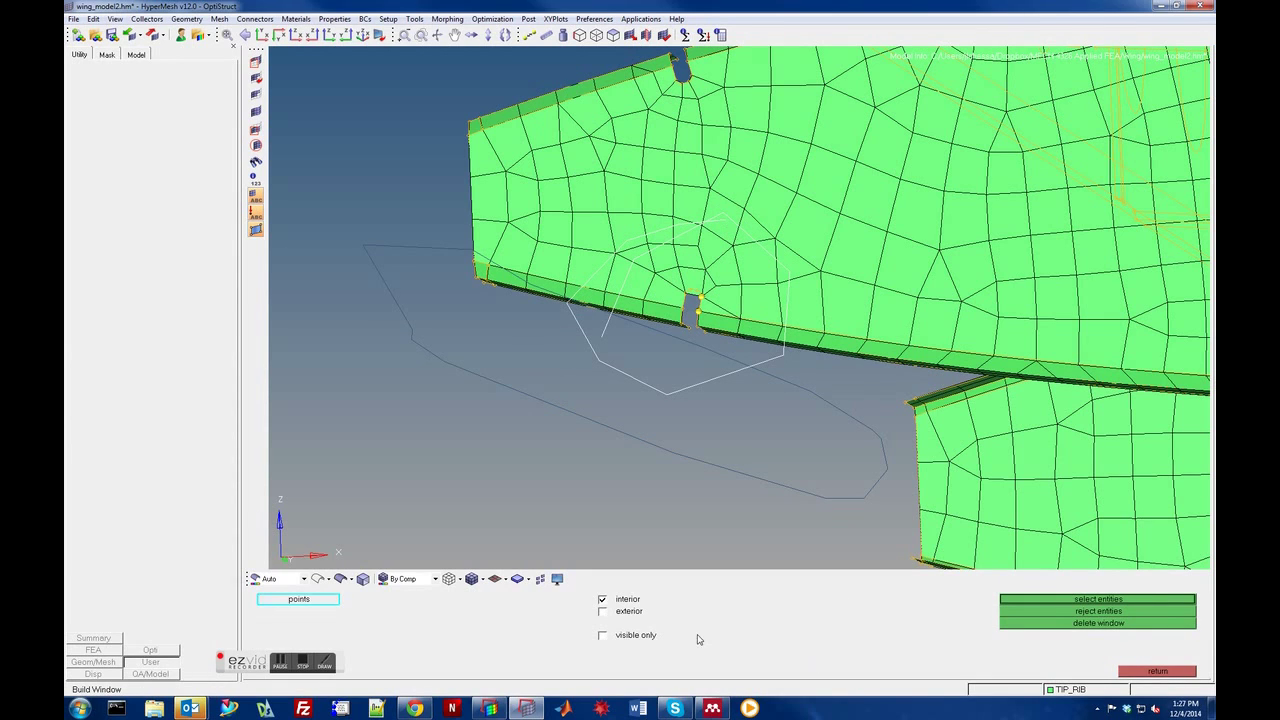
left_click(1083, 599)
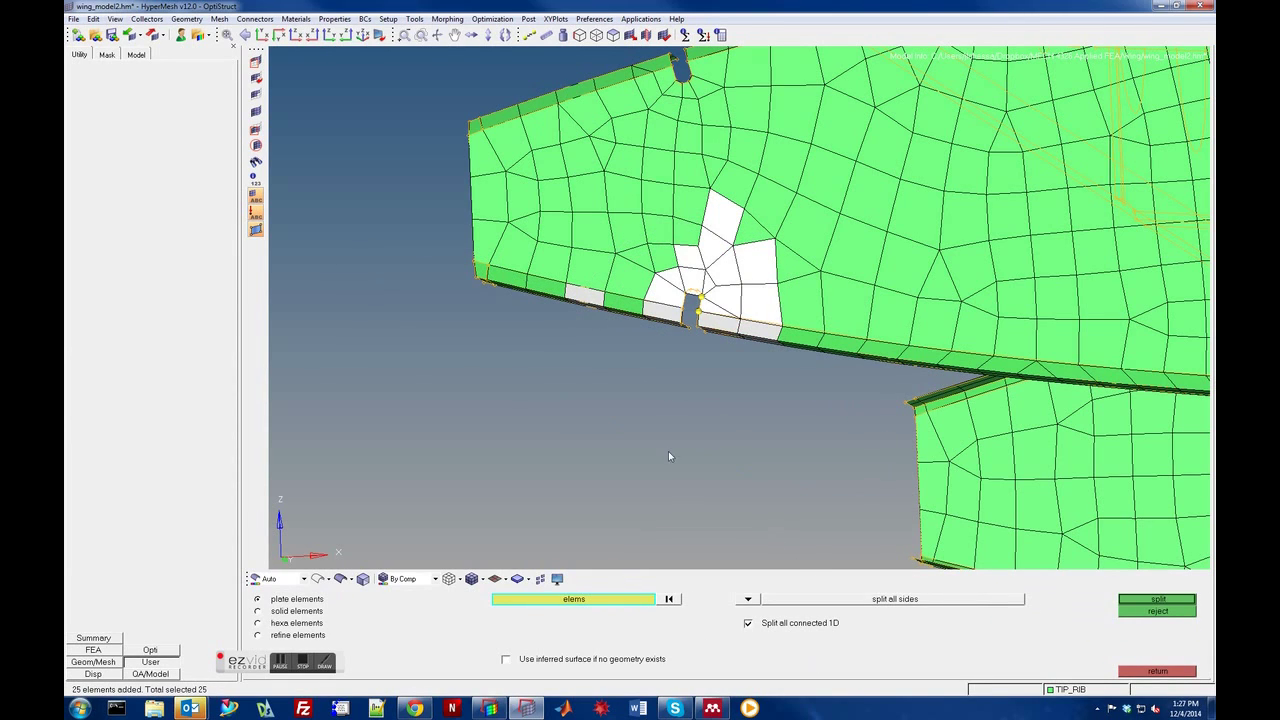
left_click(624, 288)
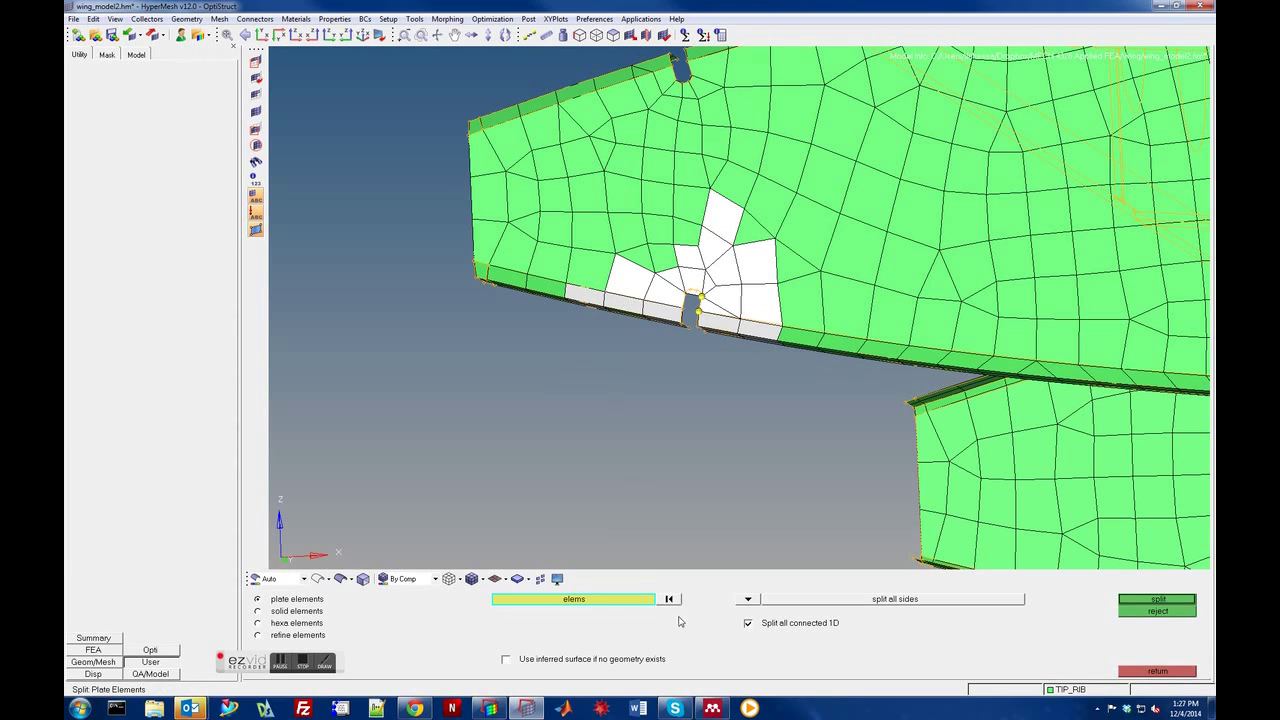
- Extend the selection with a wider window around the cutout, deselect the protruding +X element and add two elements along the upper -X edge
left_click(594, 600)
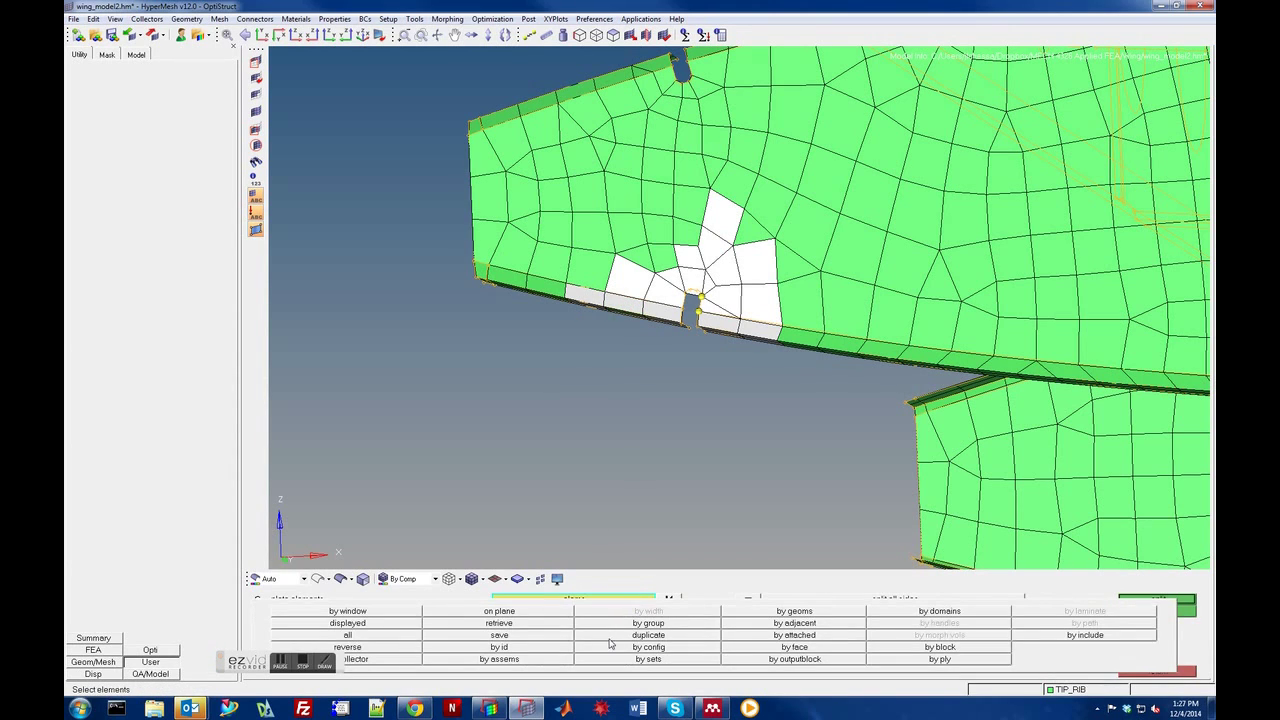
left_click(400, 611)
mouse_move(555, 370)
left_mouse_down()
mouse_move(586, 229)
mouse_move(625, 210)
mouse_move(720, 190)
mouse_move(757, 206)
mouse_move(797, 268)
mouse_move(775, 340)
mouse_move(644, 372)
mouse_move(544, 375)
left_mouse_up()
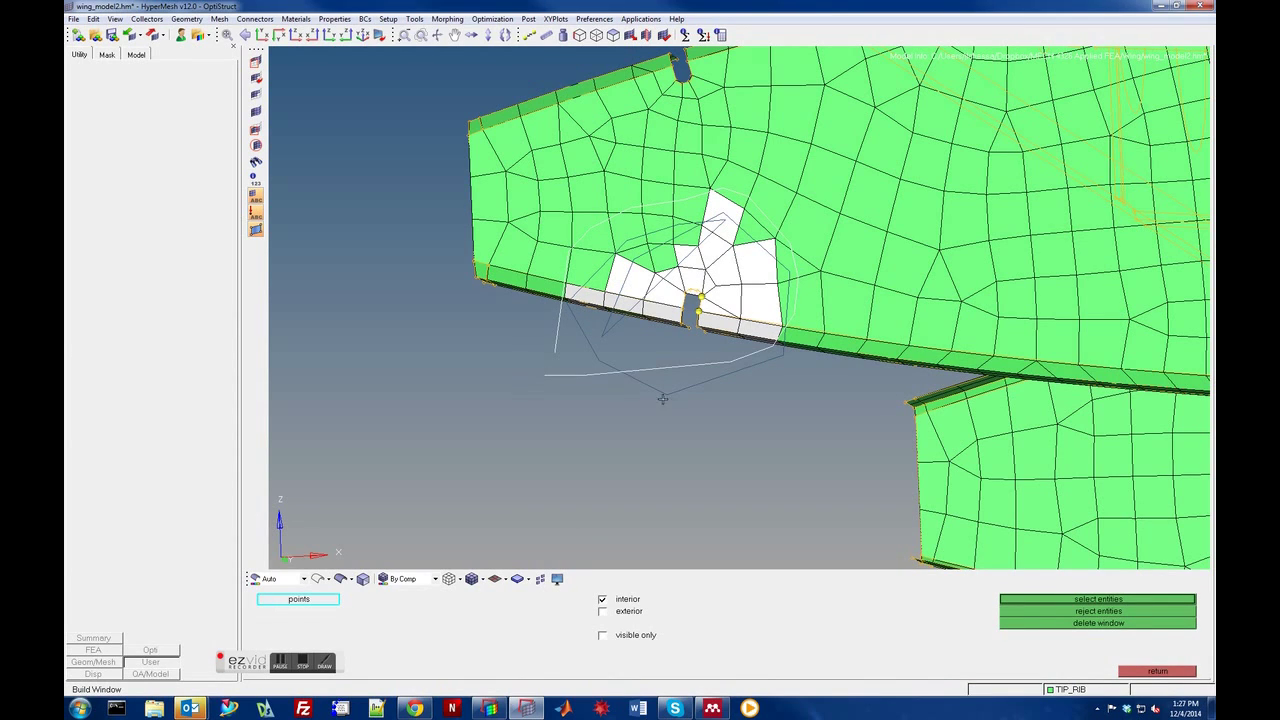
left_click(1083, 601)
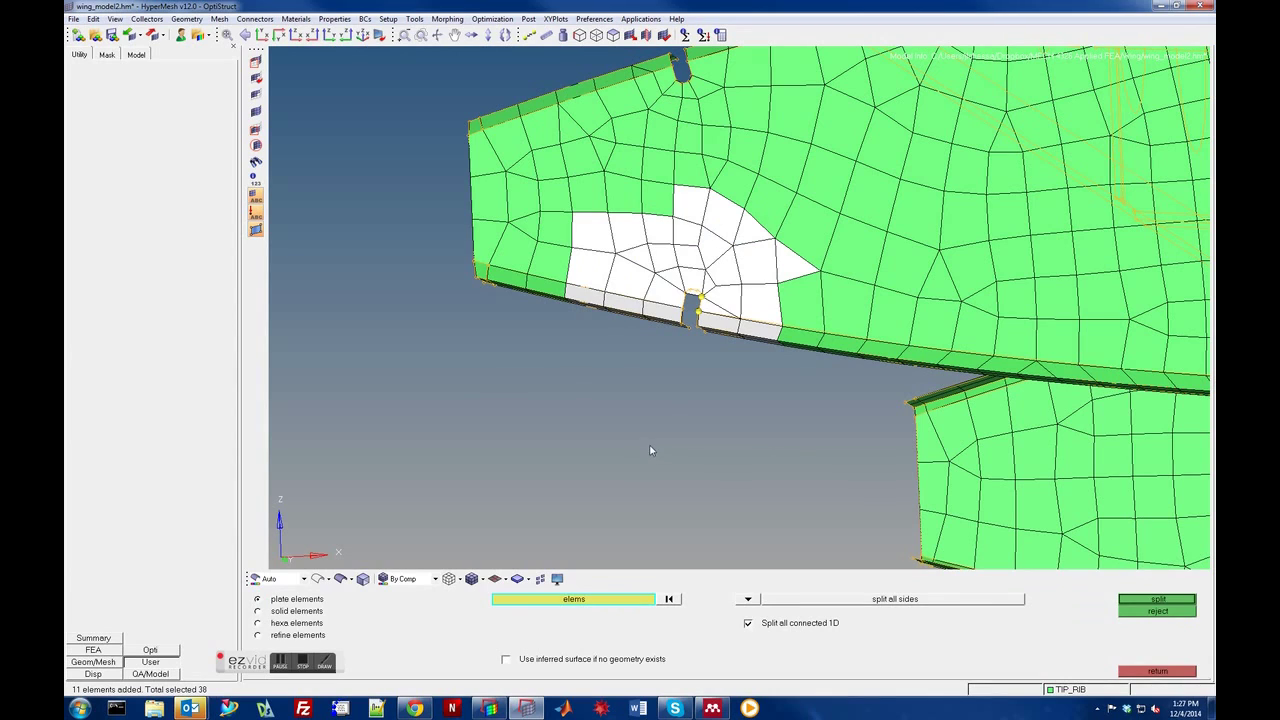
right_click(779, 256)
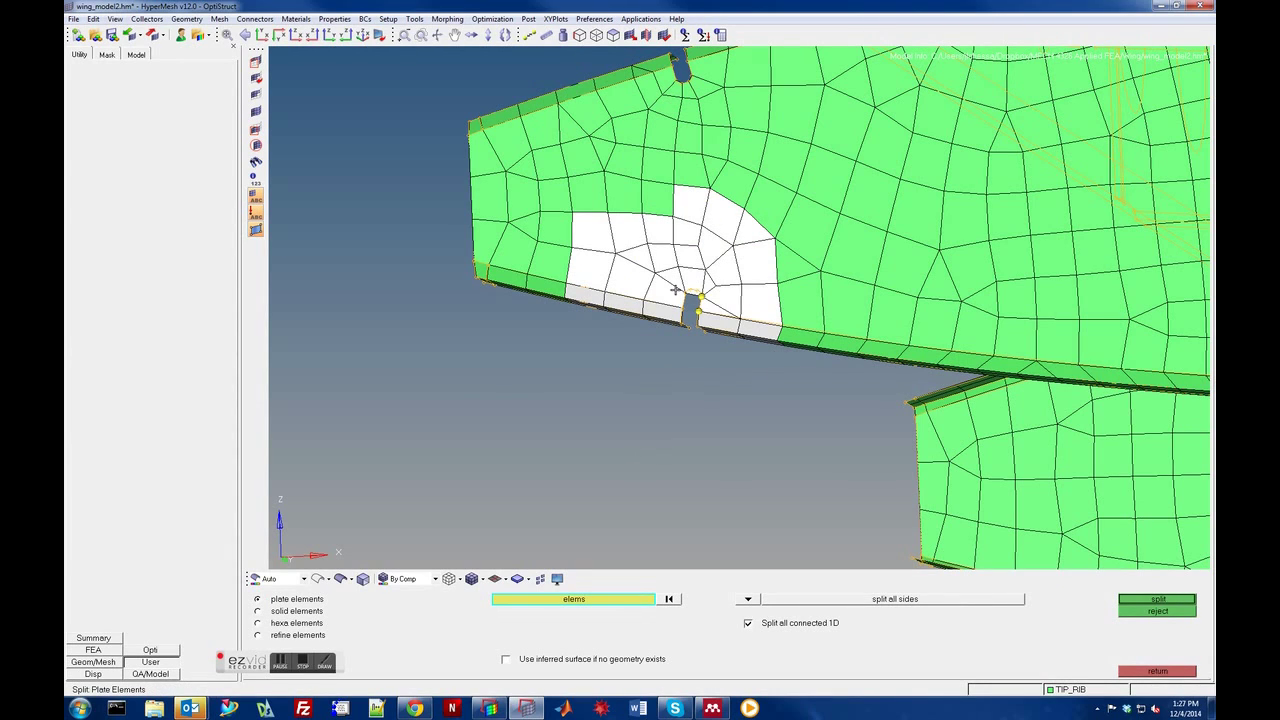
left_click(633, 204)
left_click(584, 195)
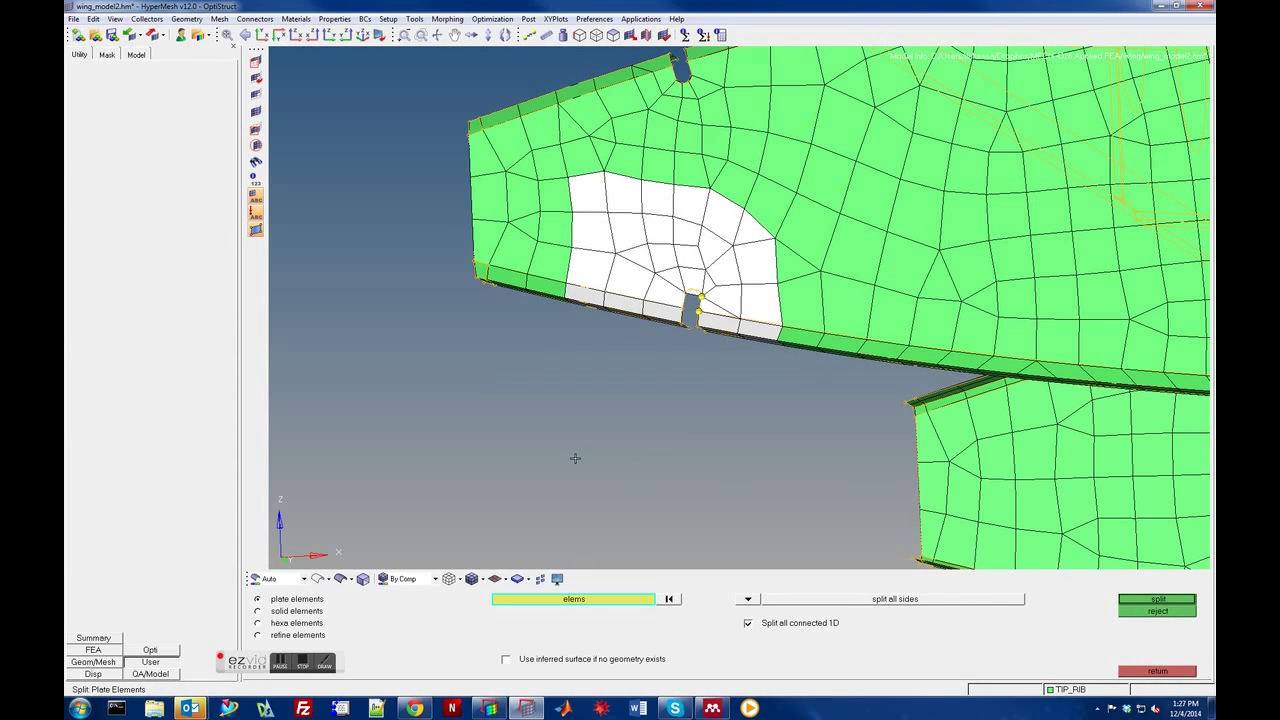
- Refine the selected elements around the lower cutout to a target element edge length of 0.1
left_click(288, 636)
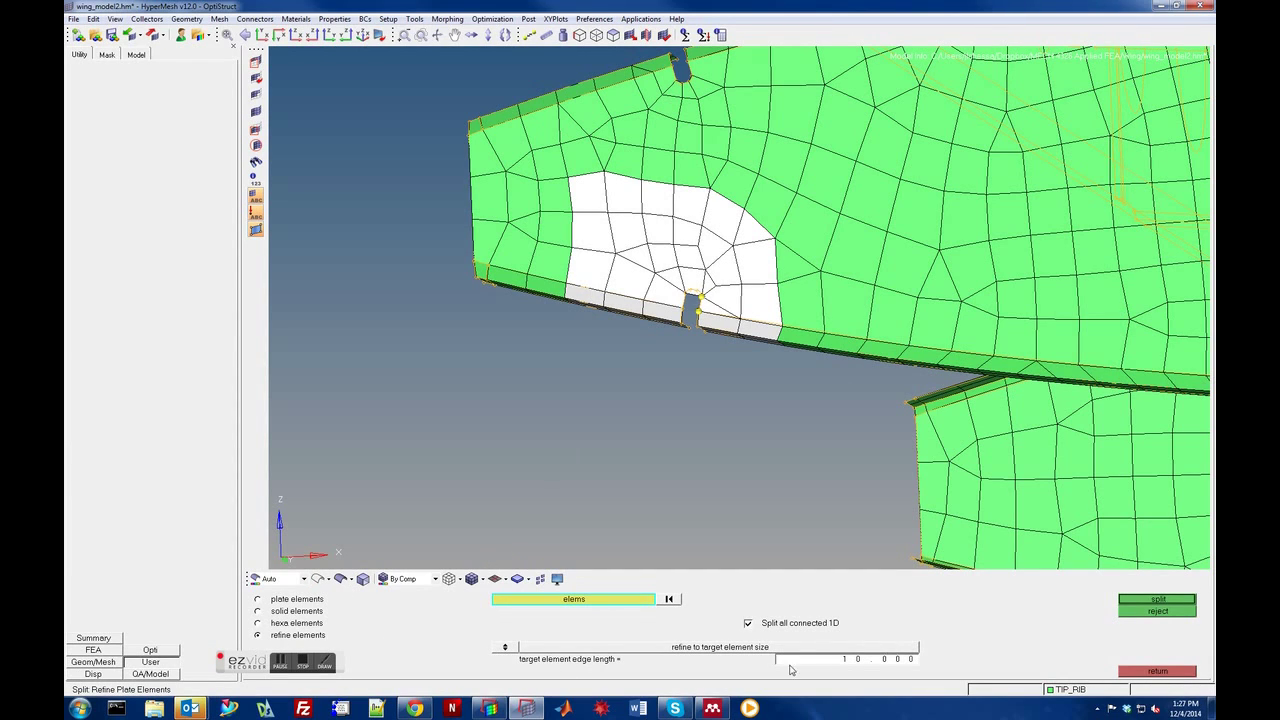
left_click(845, 660)
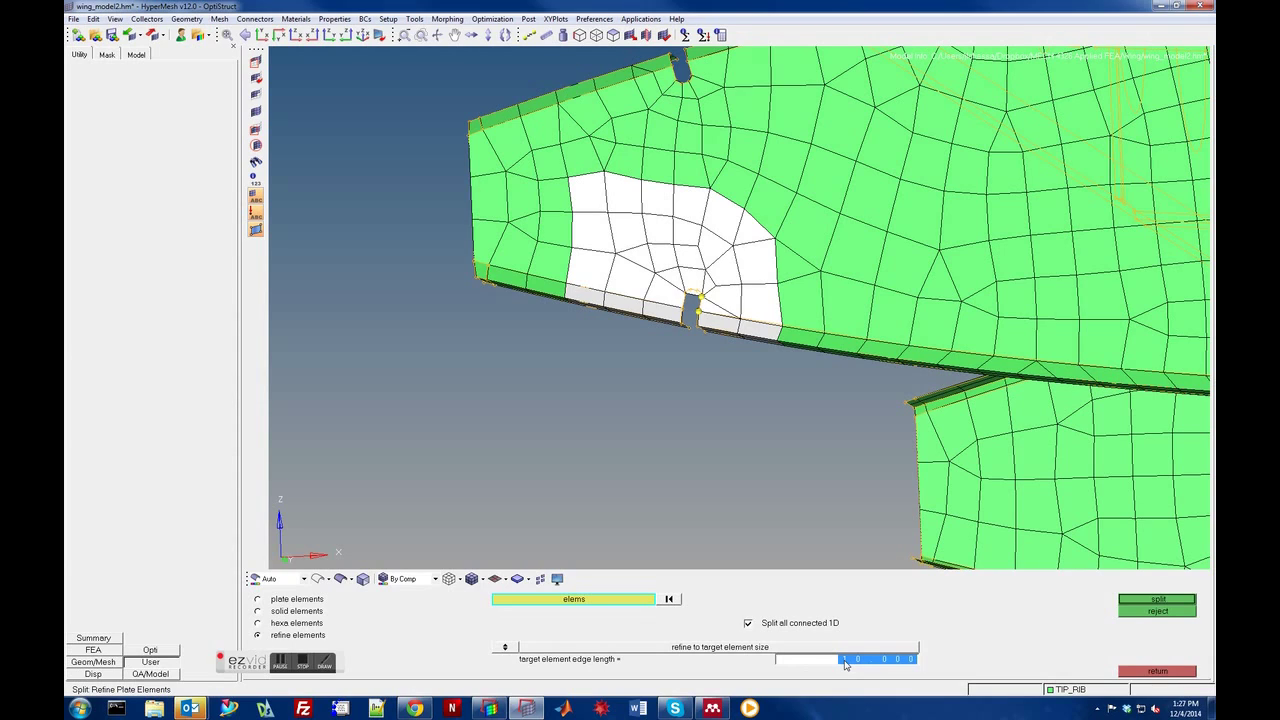
type("1")
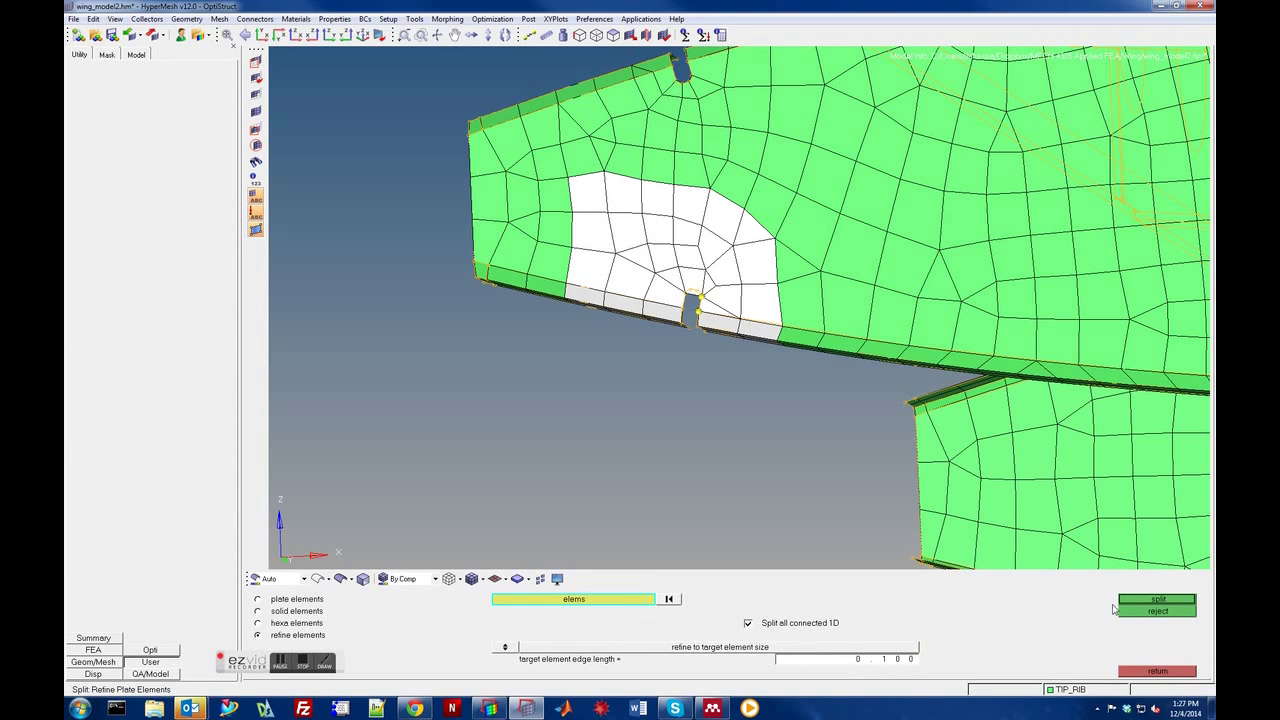
left_click(1155, 600)
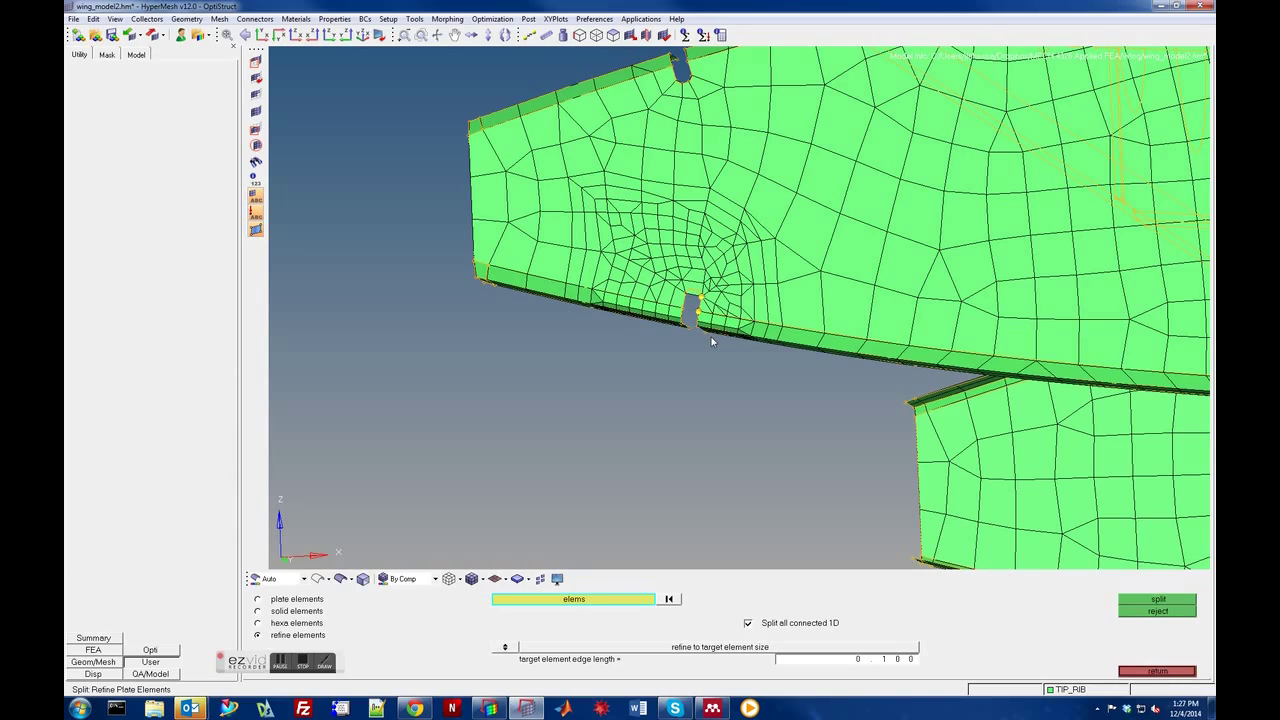
- Examine the refined mesh around the lower cutout on the tip rib's web and flange from below
scroll(712, 342, "down", 6)
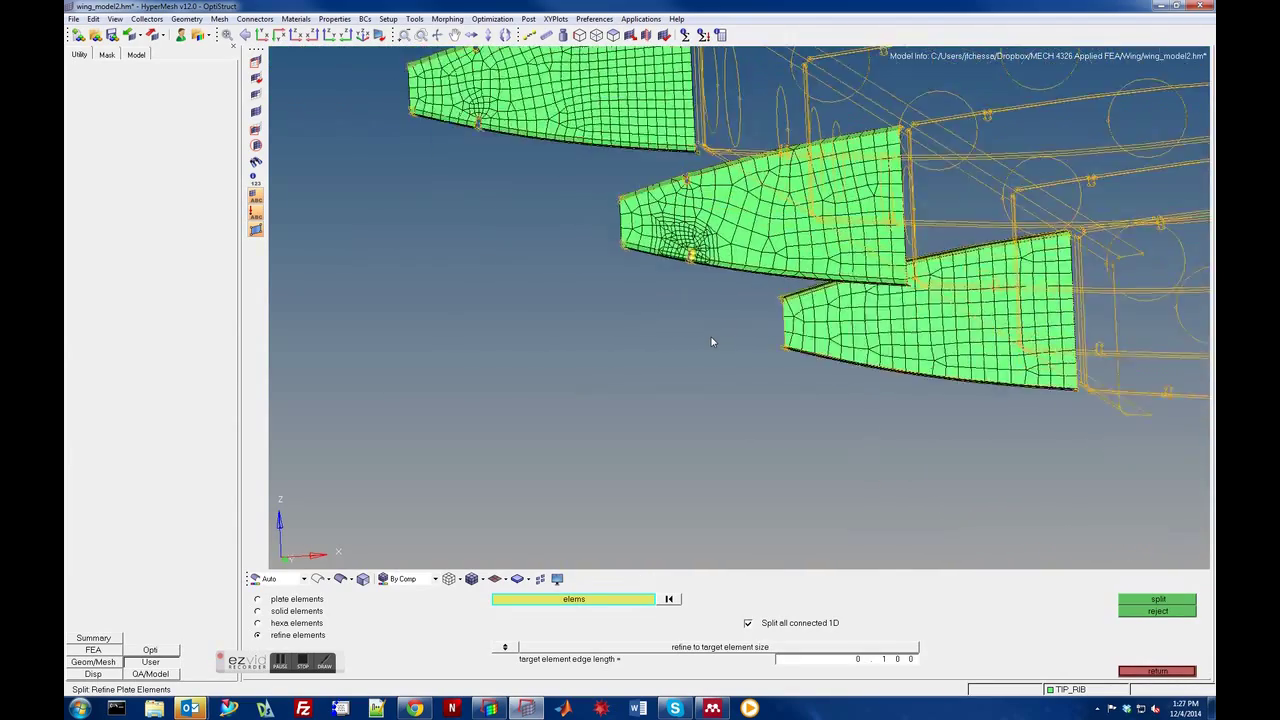
key("Up")
key("Up")
key("Up")
key("Up")
key("Up")
key("Up")
key("Up")
key("Up")
key("Up")
key("Up")
key("Up")
key("Up")
key("Up")
key("Up")
key("Up")
key("Up")
key("Up")
key("Up")
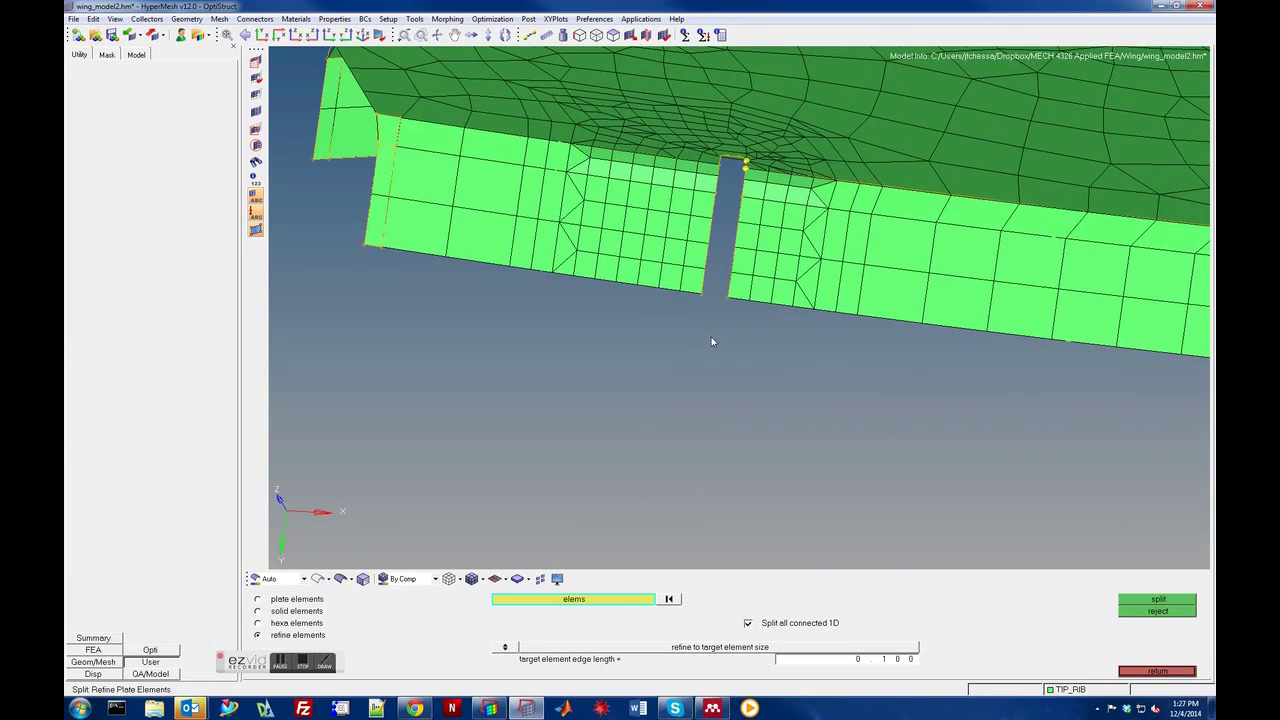
key("Up")
key("Up")
key("Up")
key("Up")
key("Up")
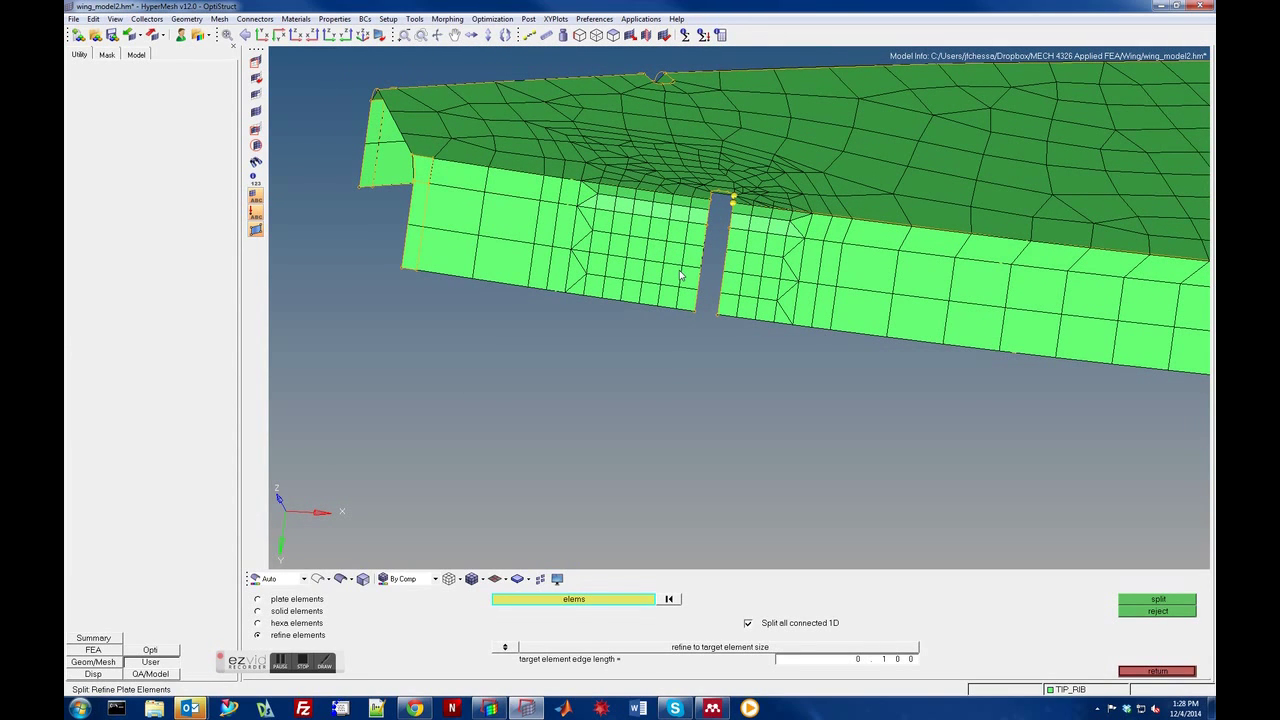
- Finish splitting elements and start an Automesh on surfaces
left_click(1152, 671)
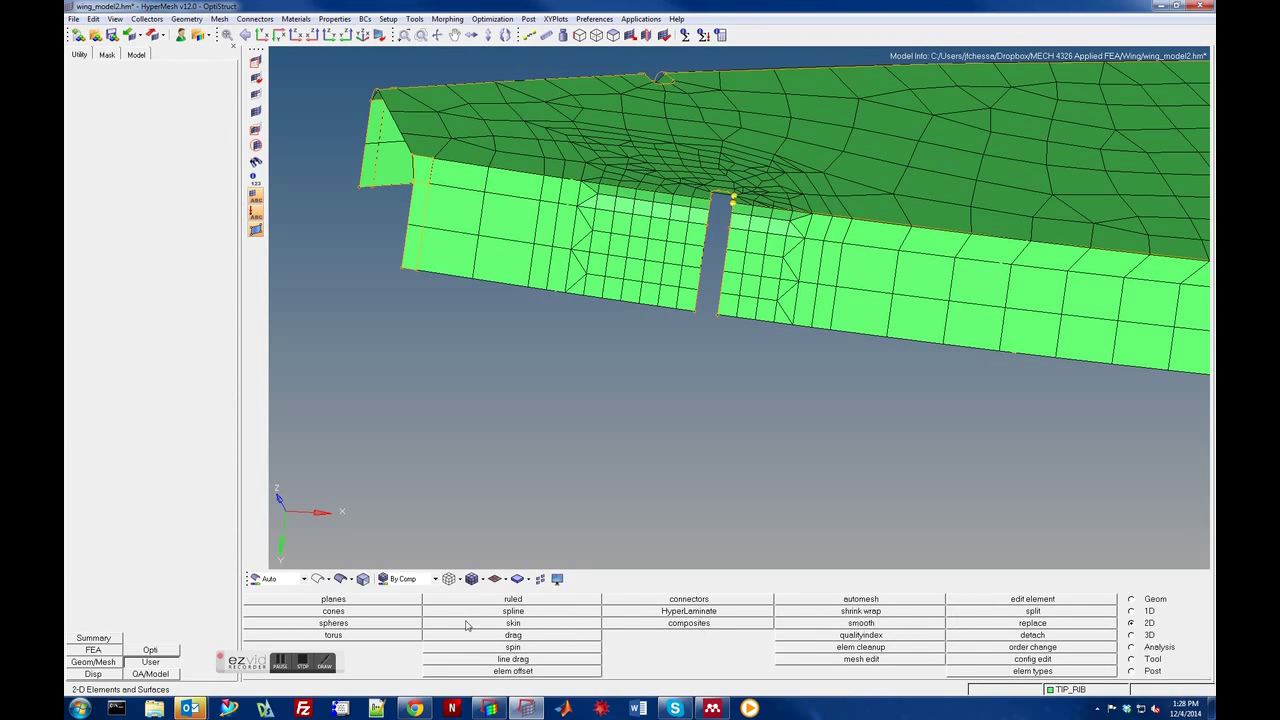
left_click(817, 596)
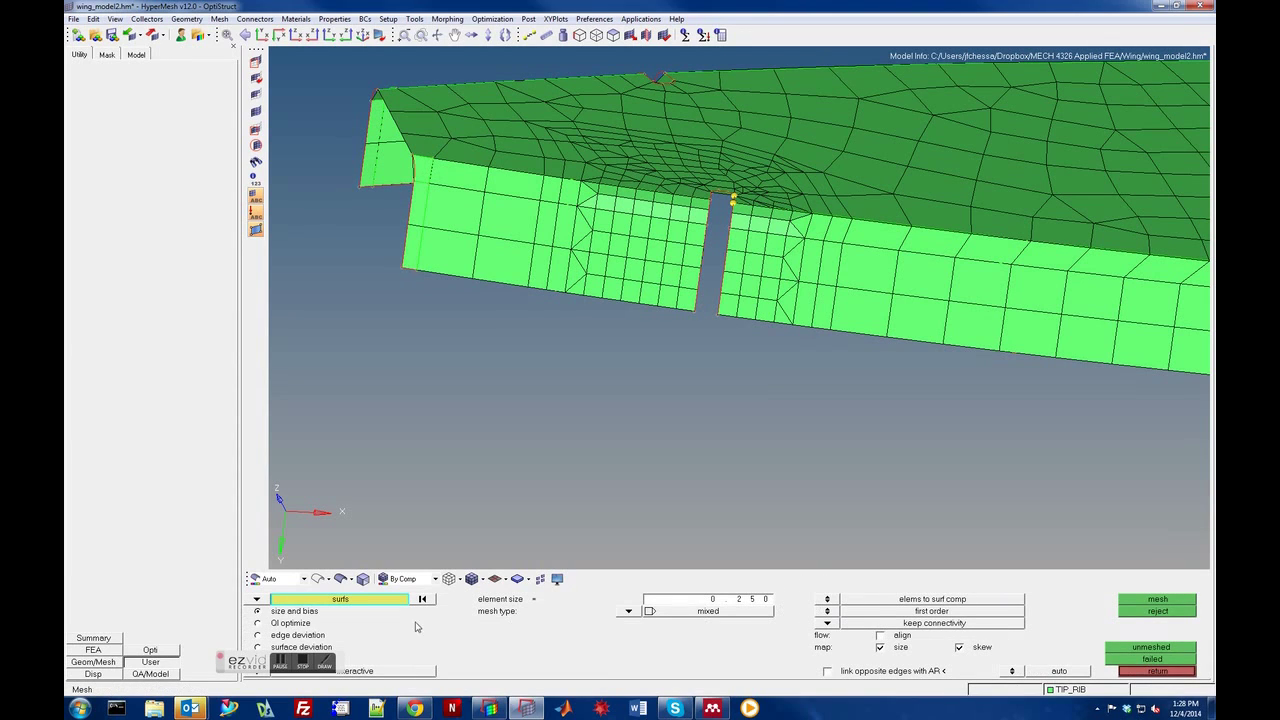